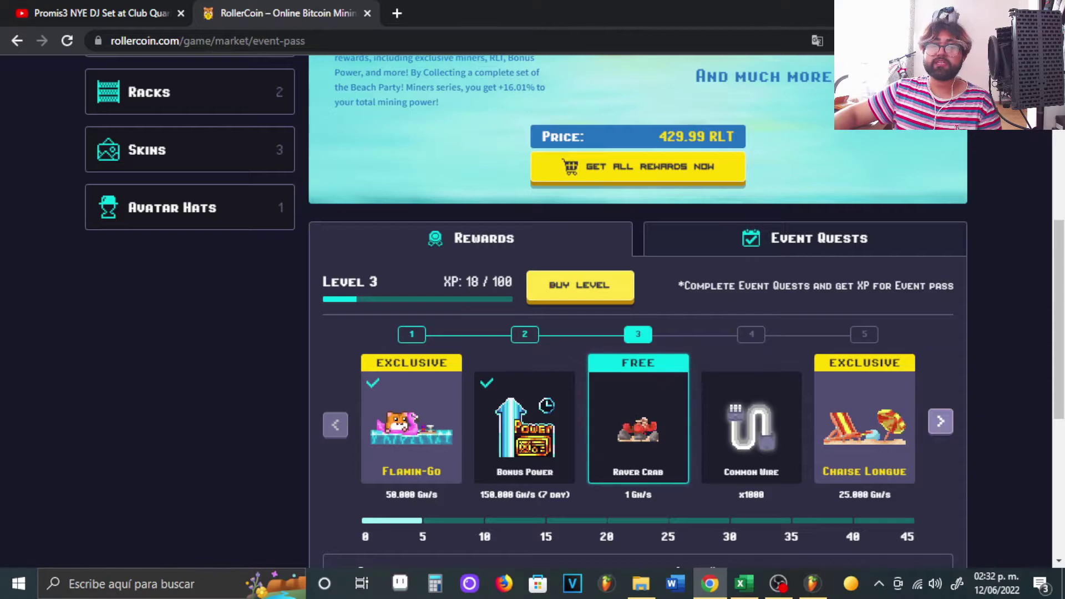
- Check the price of buying level 3 of the event pass, and cancel the purchase
{"action": "left_click", "coordinate": [579, 284]}
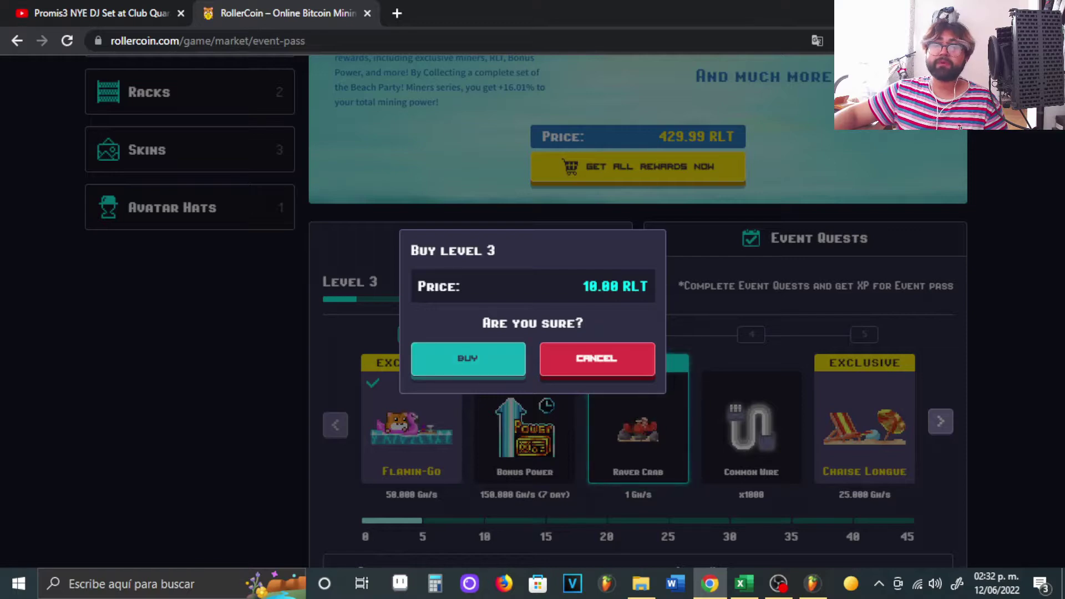
{"action": "left_click", "coordinate": [596, 358]}
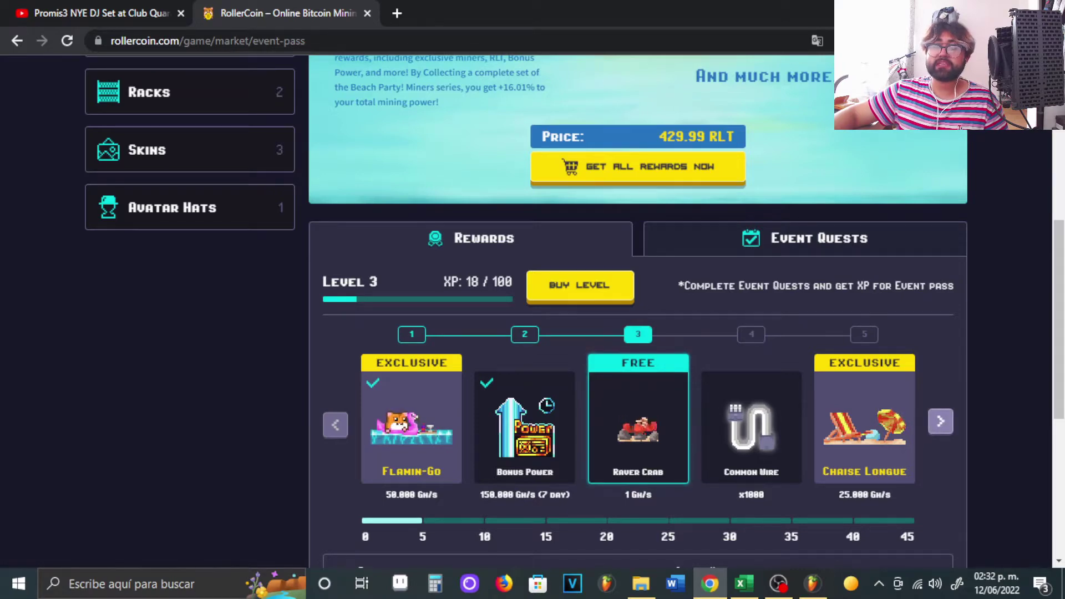
- Browse the event pass rewards from the first levels through to level 45
{"action": "left_click", "coordinate": [940, 422]}
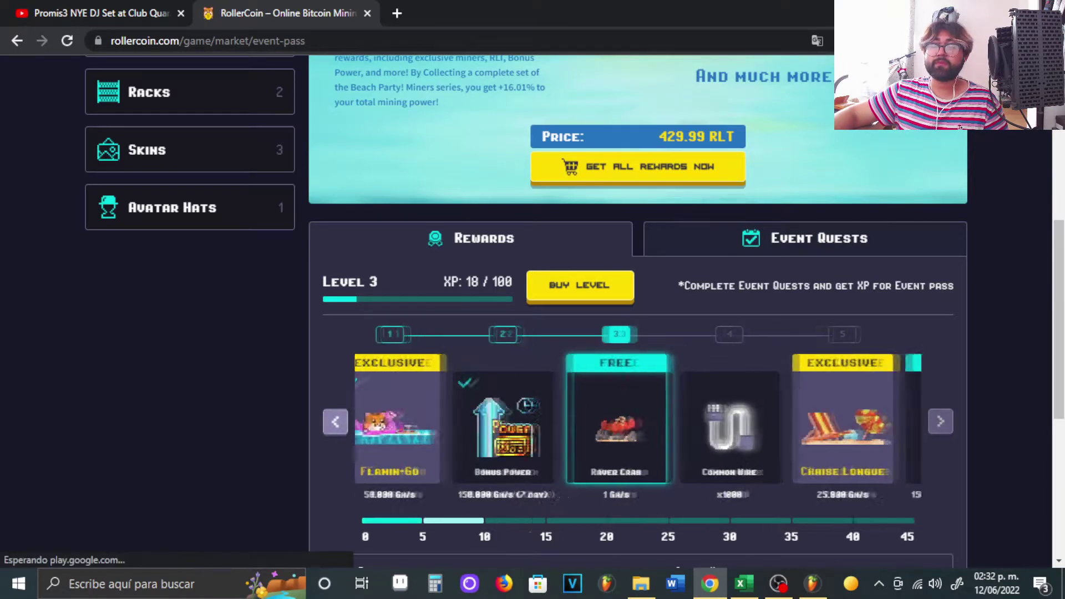
{"action": "left_click", "coordinate": [940, 422]}
{"action": "left_click", "coordinate": [940, 421]}
{"action": "left_click", "coordinate": [940, 421]}
{"action": "left_click", "coordinate": [940, 422]}
{"action": "left_click", "coordinate": [940, 421]}
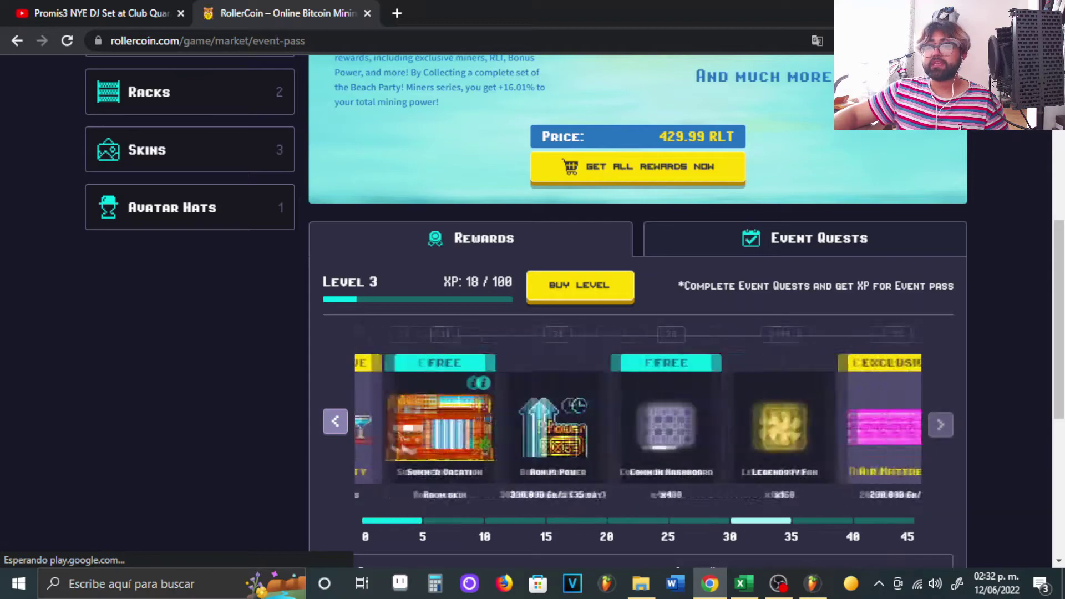
{"action": "left_click", "coordinate": [940, 421]}
{"action": "left_click", "coordinate": [940, 422]}
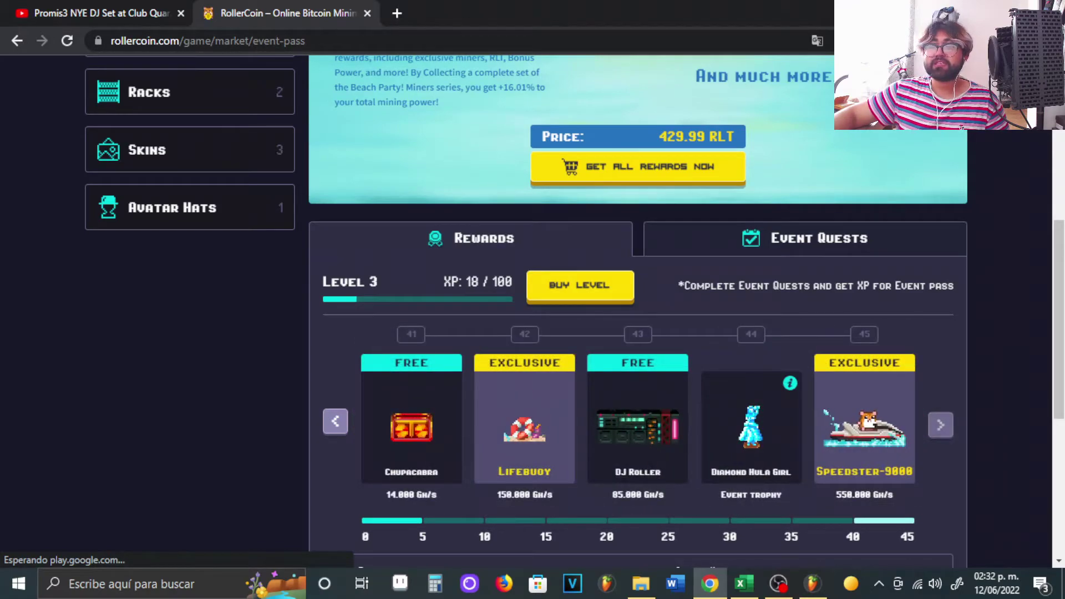
- Open the event quests and examine the Season 5 daily quests and their XP rewards
{"action": "scroll", "coordinate": [637, 332], "scroll_direction": "down", "scroll_amount": 3}
{"action": "scroll", "coordinate": [638, 333], "scroll_direction": "up", "scroll_amount": 3}
{"action": "scroll", "coordinate": [637, 333], "scroll_direction": "up", "scroll_amount": 3}
{"action": "left_click", "coordinate": [777, 389]}
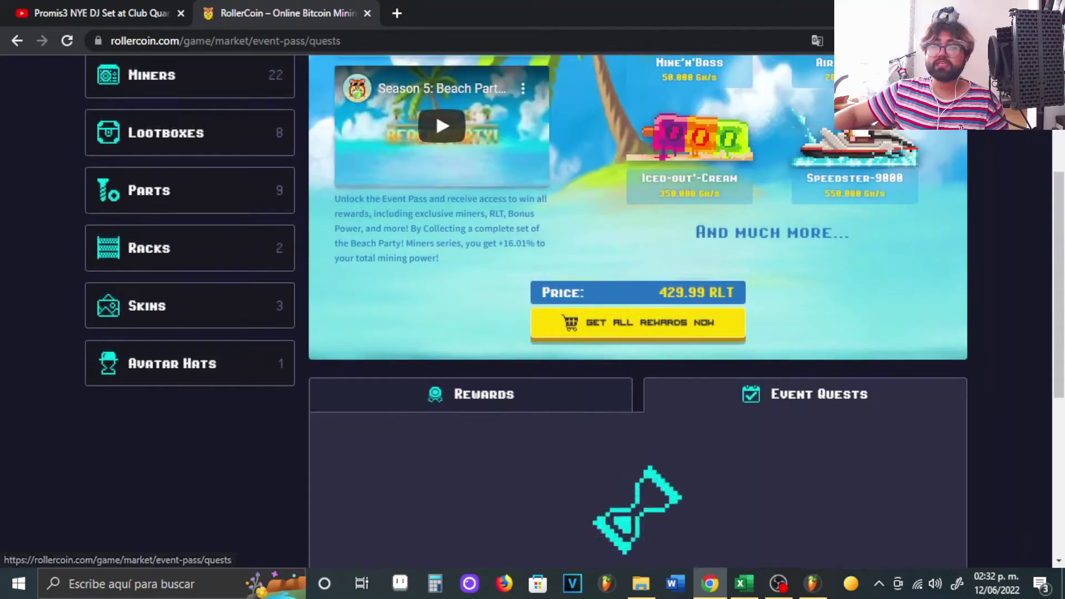
{"action": "scroll", "coordinate": [776, 389], "scroll_direction": "down", "scroll_amount": 2}
{"action": "scroll", "coordinate": [776, 390], "scroll_direction": "down", "scroll_amount": 3}
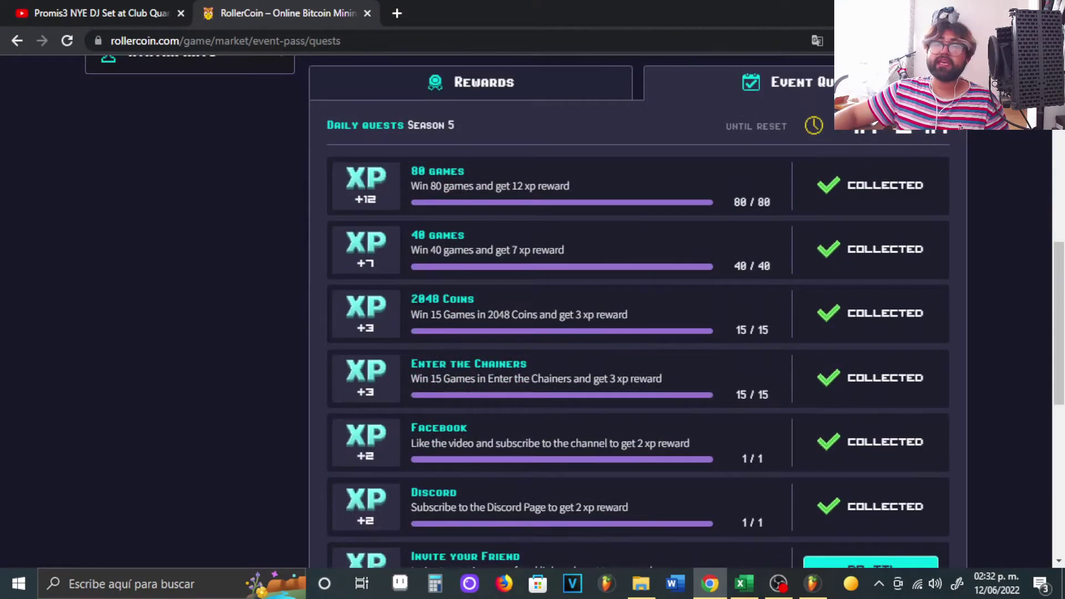
{"action": "scroll", "coordinate": [638, 333], "scroll_direction": "down", "scroll_amount": 5}
{"action": "scroll", "coordinate": [638, 333], "scroll_direction": "up", "scroll_amount": 5}
{"action": "scroll", "coordinate": [637, 333], "scroll_direction": "up", "scroll_amount": 2}
{"action": "scroll", "coordinate": [638, 333], "scroll_direction": "down", "scroll_amount": 4}
{"action": "scroll", "coordinate": [637, 333], "scroll_direction": "up", "scroll_amount": 4}
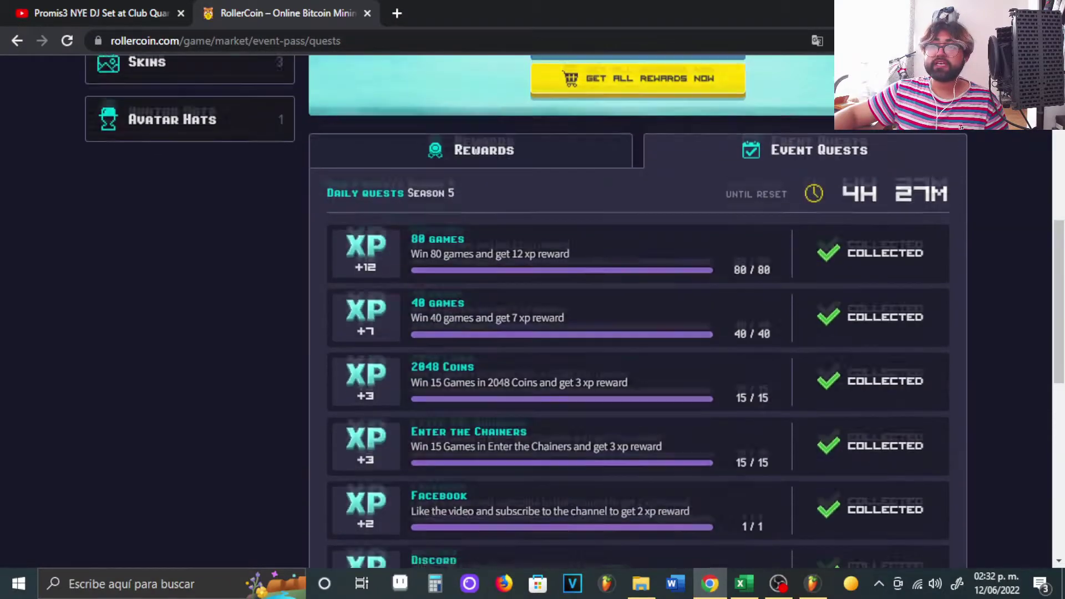
{"action": "scroll", "coordinate": [638, 332], "scroll_direction": "down", "scroll_amount": 5}
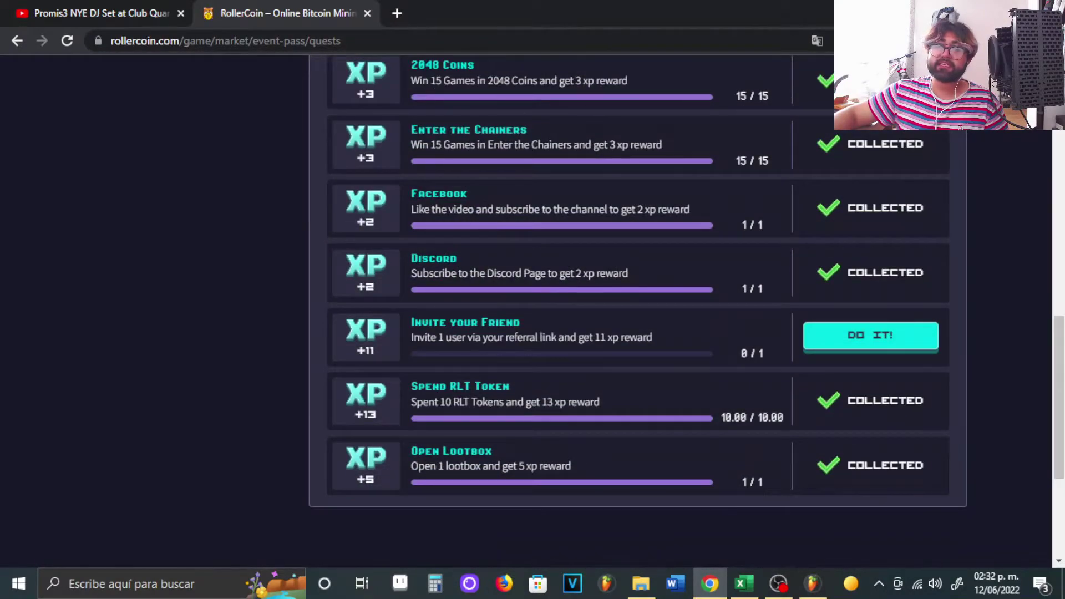
{"action": "scroll", "coordinate": [637, 333], "scroll_direction": "up", "scroll_amount": 10}
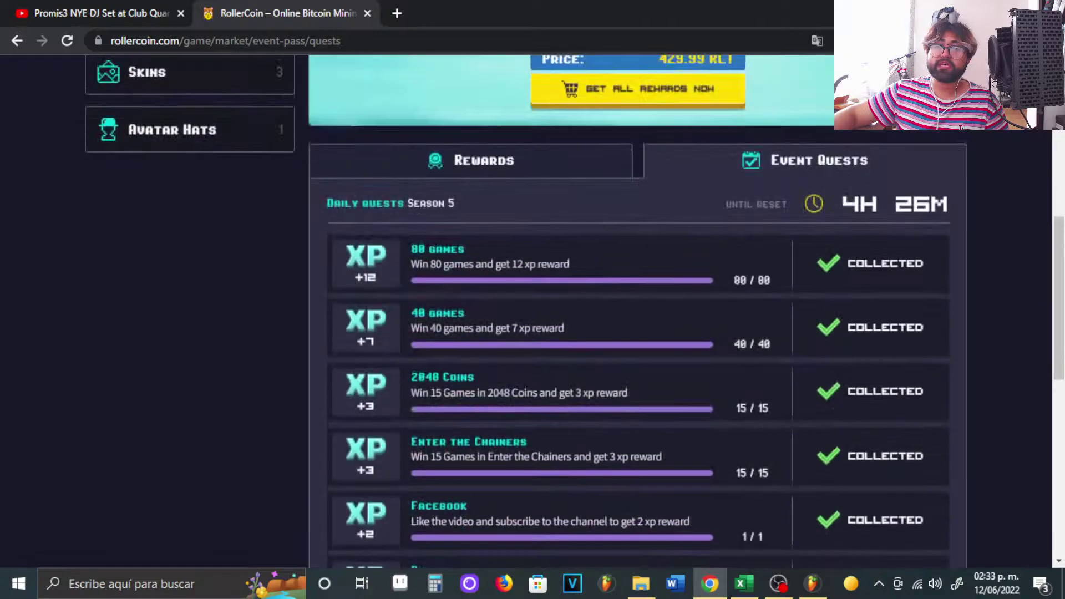
{"action": "scroll", "coordinate": [637, 333], "scroll_direction": "up", "scroll_amount": 2}
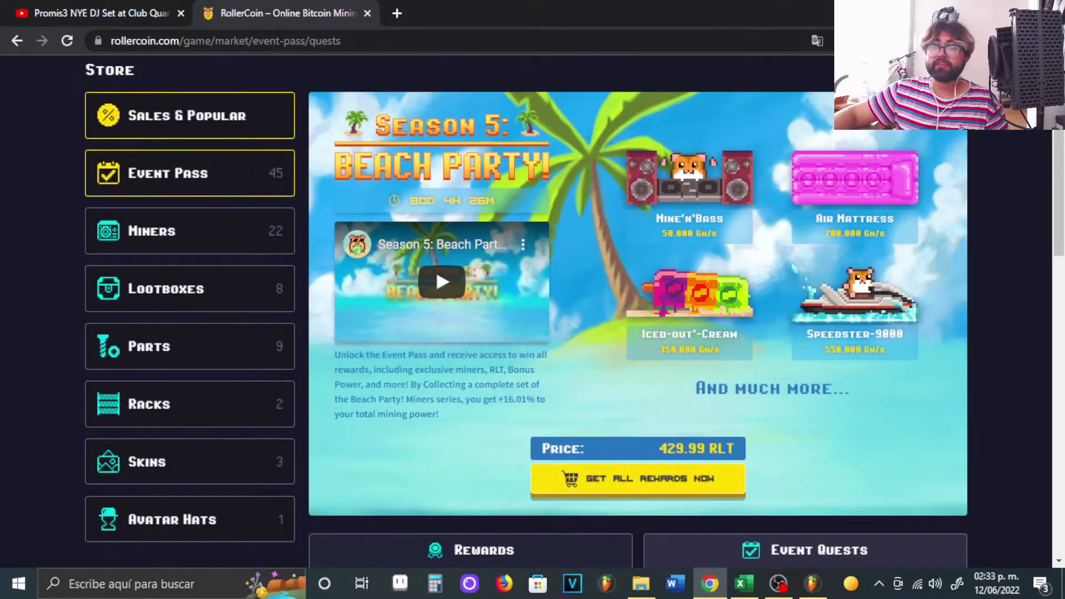
- Switch to the Excel workbook "hasta donde puedo llegar temporada 5" and review the missions and XP from "80 juegos" to the second "red social"
{"action": "key", "text": "alt+Tab"}
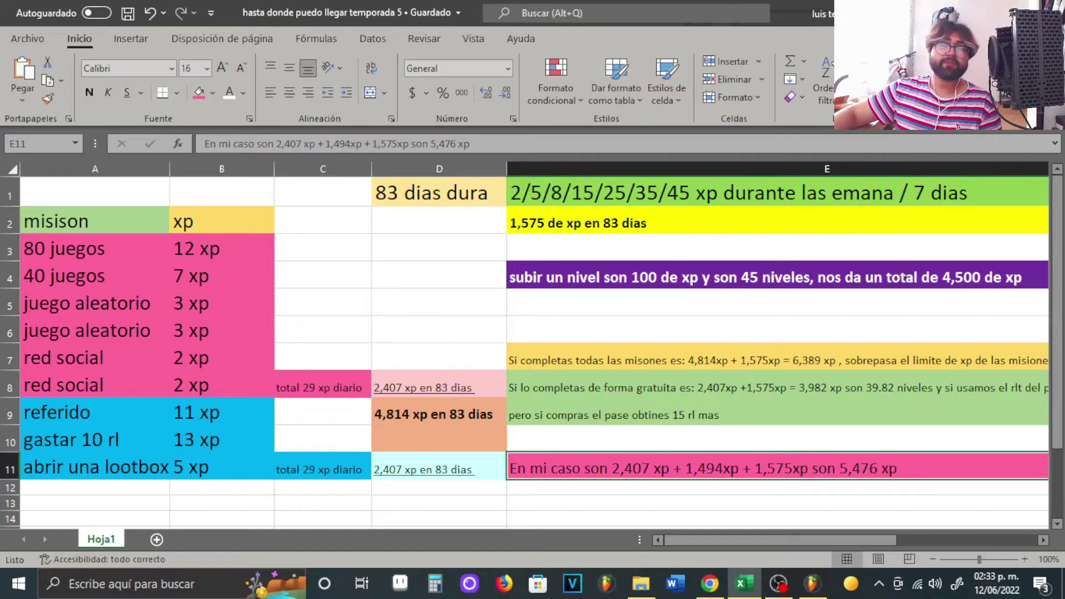
{"action": "left_click", "coordinate": [95, 221]}
{"action": "left_click", "coordinate": [222, 220]}
{"action": "left_click", "coordinate": [94, 248]}
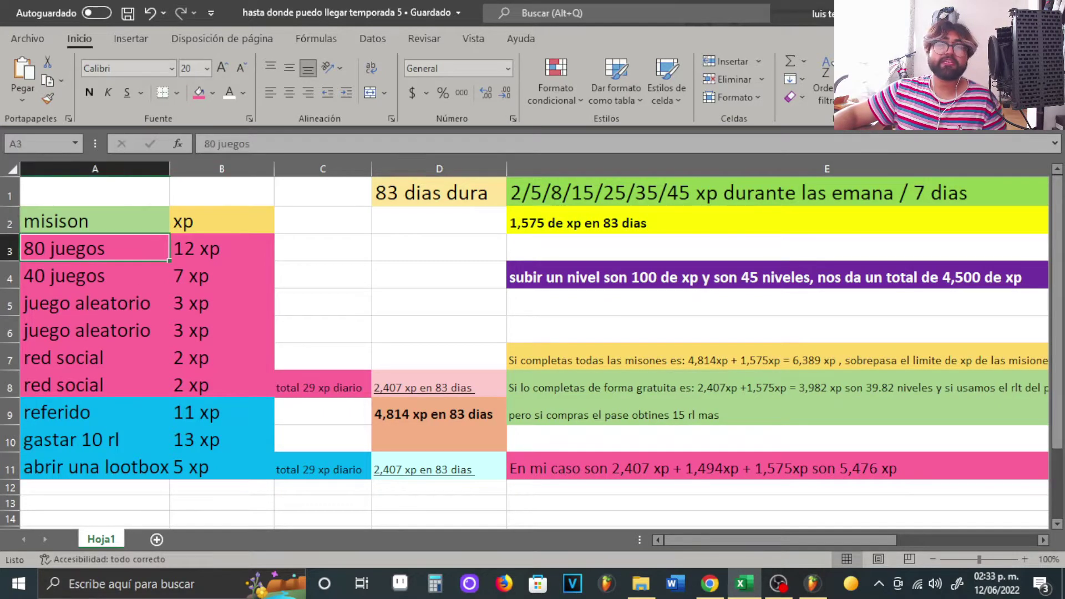
{"action": "left_click", "coordinate": [221, 248]}
{"action": "left_click", "coordinate": [94, 275]}
{"action": "key", "text": "Tab"}
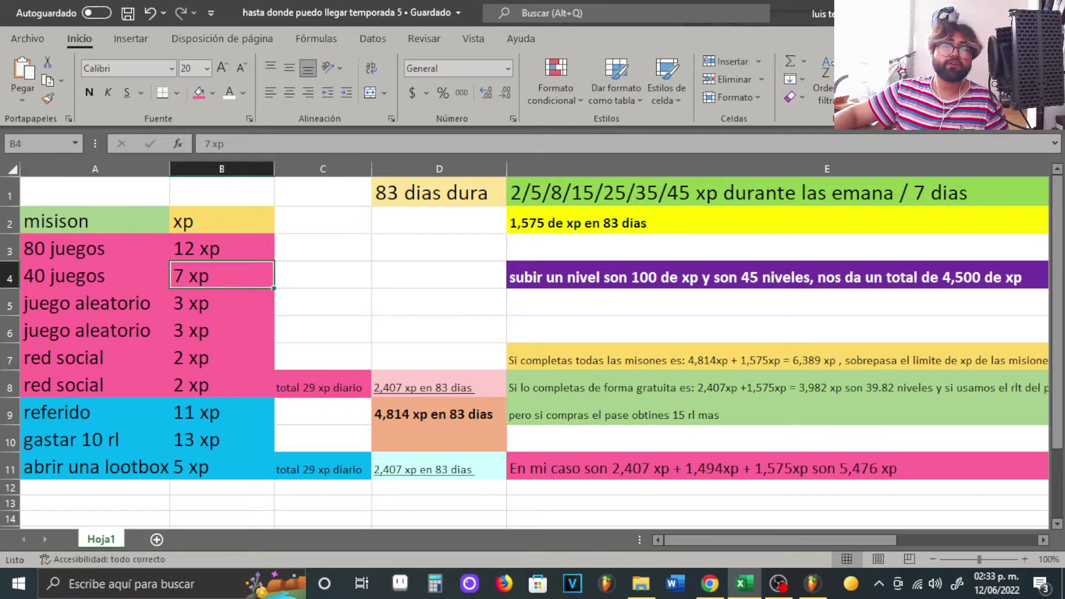
{"action": "key", "text": "Return"}
{"action": "key", "text": "Tab"}
{"action": "key", "text": "Return"}
{"action": "key", "text": "Tab"}
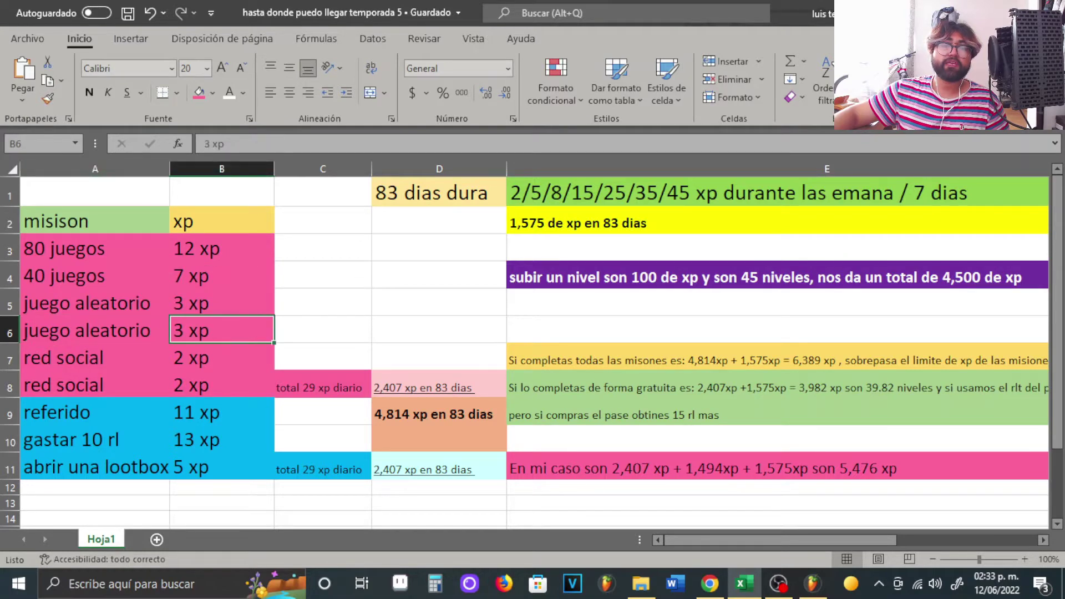
{"action": "key", "text": "Return"}
{"action": "key", "text": "Tab"}
{"action": "left_click", "coordinate": [221, 384]}
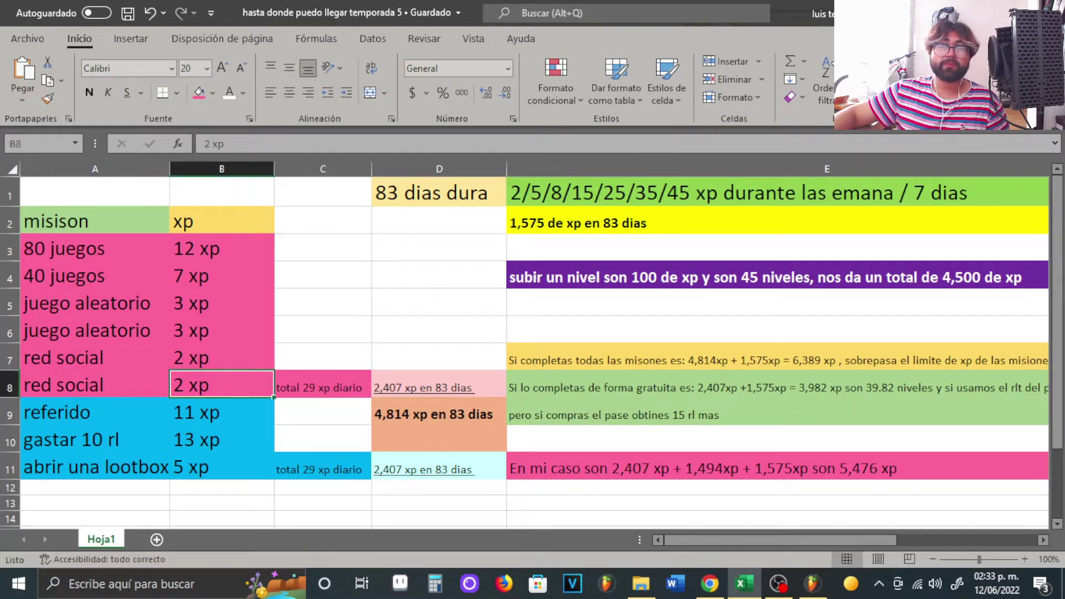
{"action": "left_click", "coordinate": [94, 385]}
- Go over the "misison" and "xp" headers and the six pink missions in rows 3 to 8 again, cell by cell
{"action": "left_click", "coordinate": [94, 248]}
{"action": "left_click", "coordinate": [221, 221]}
{"action": "left_click", "coordinate": [94, 221]}
{"action": "left_click", "coordinate": [94, 248]}
{"action": "left_click", "coordinate": [222, 248]}
{"action": "left_click", "coordinate": [221, 275]}
{"action": "key", "text": "Left"}
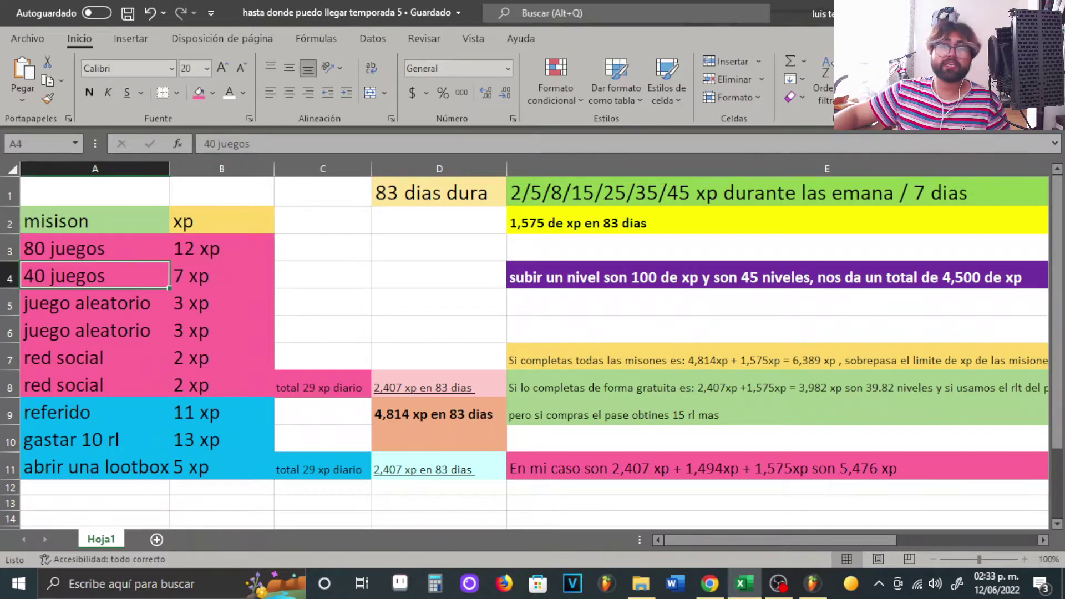
{"action": "key", "text": "Down"}
{"action": "key", "text": "Right"}
{"action": "key", "text": "Down"}
{"action": "key", "text": "Left"}
{"action": "key", "text": "Down"}
{"action": "key", "text": "Right"}
{"action": "key", "text": "Down"}
{"action": "key", "text": "Left"}
- Review the XP of the "referido", "gastar 10 rl" and "abrir una lootbox" missions in rows 9 to 11
{"action": "key", "text": "Down"}
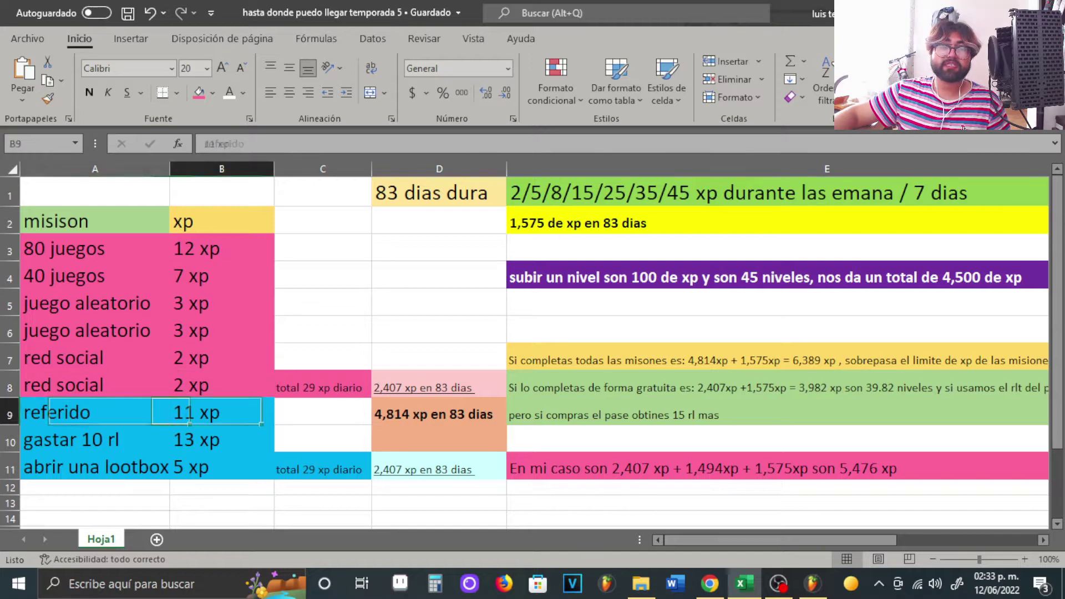
{"action": "key", "text": "Right"}
{"action": "key", "text": "Down"}
{"action": "key", "text": "Left"}
{"action": "key", "text": "Right"}
{"action": "key", "text": "Down"}
{"action": "key", "text": "Left"}
{"action": "key", "text": "Right"}
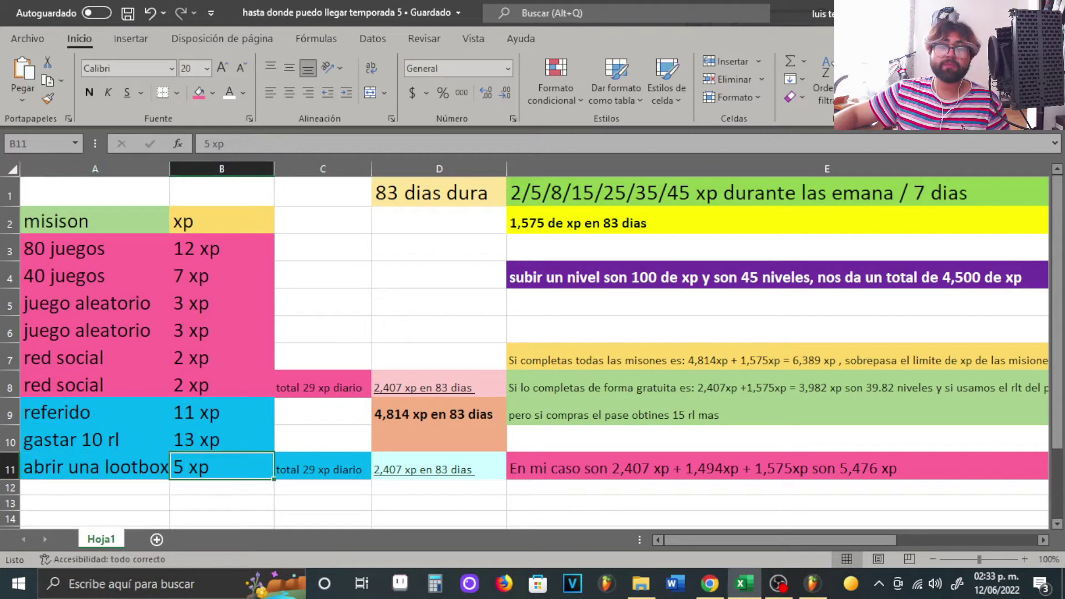
- Widen column A slightly to fit "abrir una lootbox", and highlight the mission and XP columns from row 2 to 11
{"action": "left_click_drag", "start_coordinate": [169, 169], "coordinate": [173, 169]}
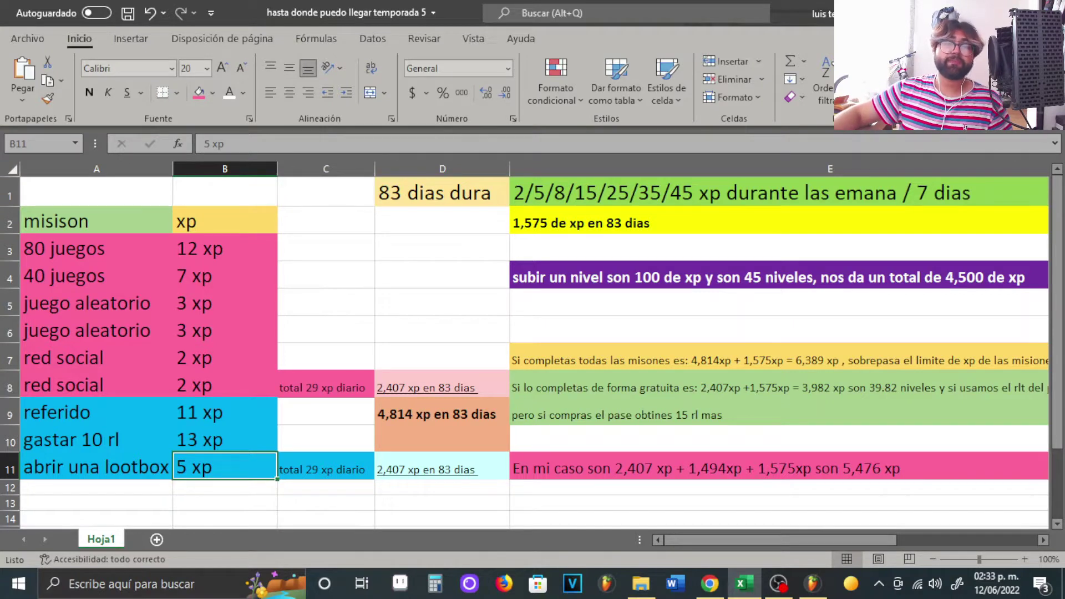
{"action": "left_click_drag", "start_coordinate": [96, 221], "coordinate": [96, 467]}
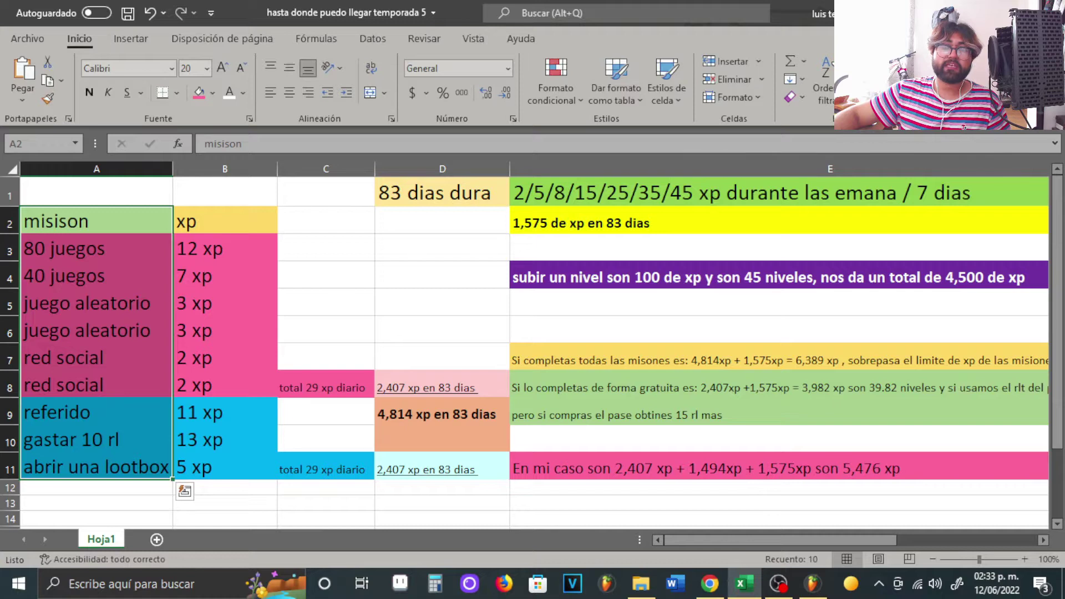
{"action": "left_click_drag", "start_coordinate": [225, 221], "coordinate": [224, 467]}
- Examine the "80 juegos" and "40 juegos" missions with their XP, and the two "juego aleatorio" missions
{"action": "left_click", "coordinate": [95, 221]}
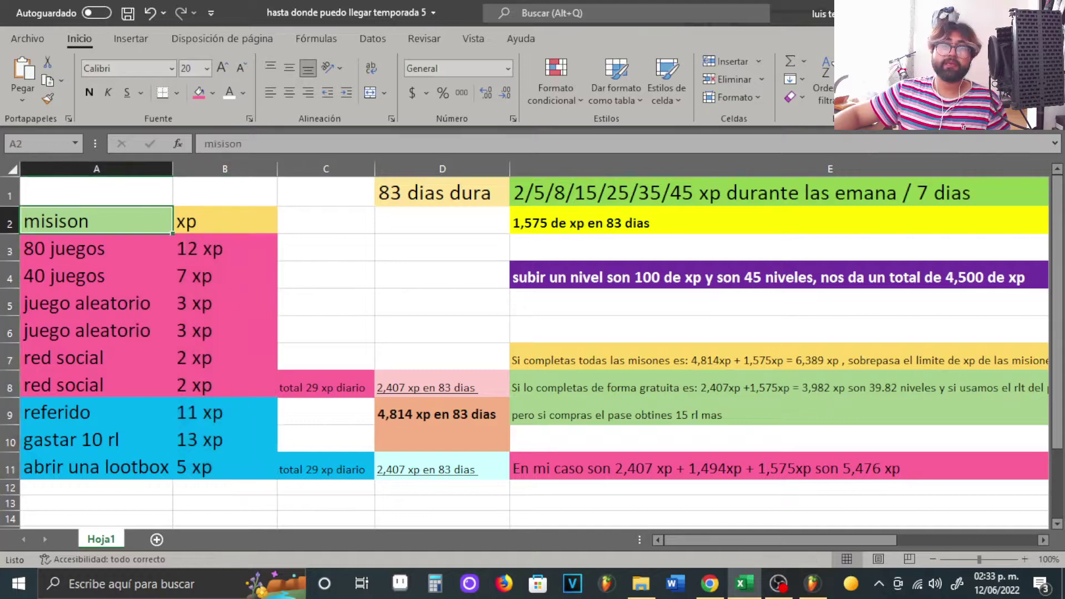
{"action": "left_click", "coordinate": [96, 248]}
{"action": "left_click", "coordinate": [225, 248]}
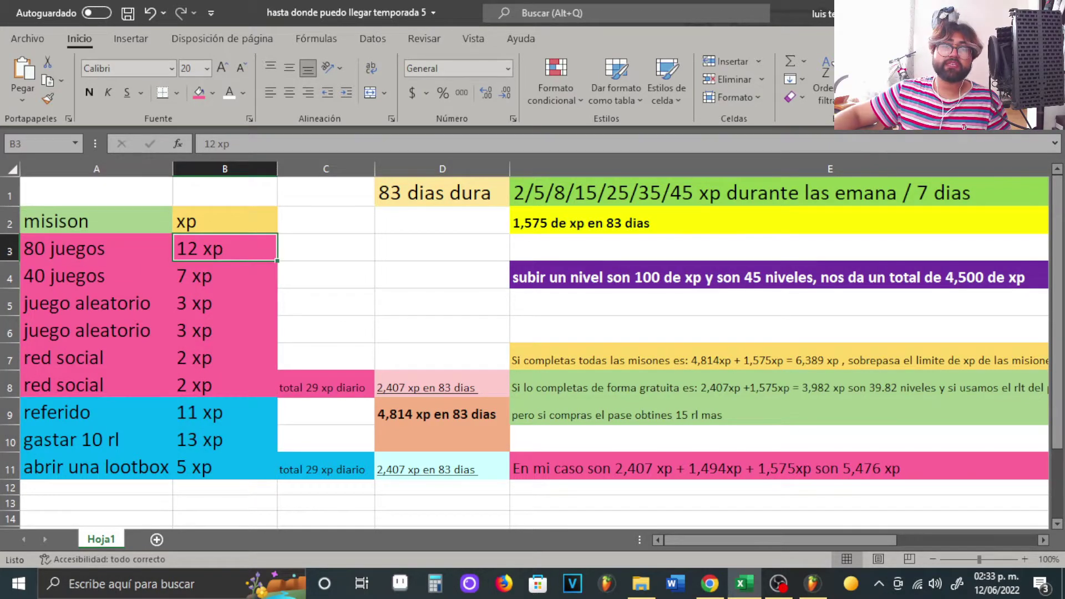
{"action": "left_click", "coordinate": [96, 275]}
{"action": "left_click", "coordinate": [224, 275]}
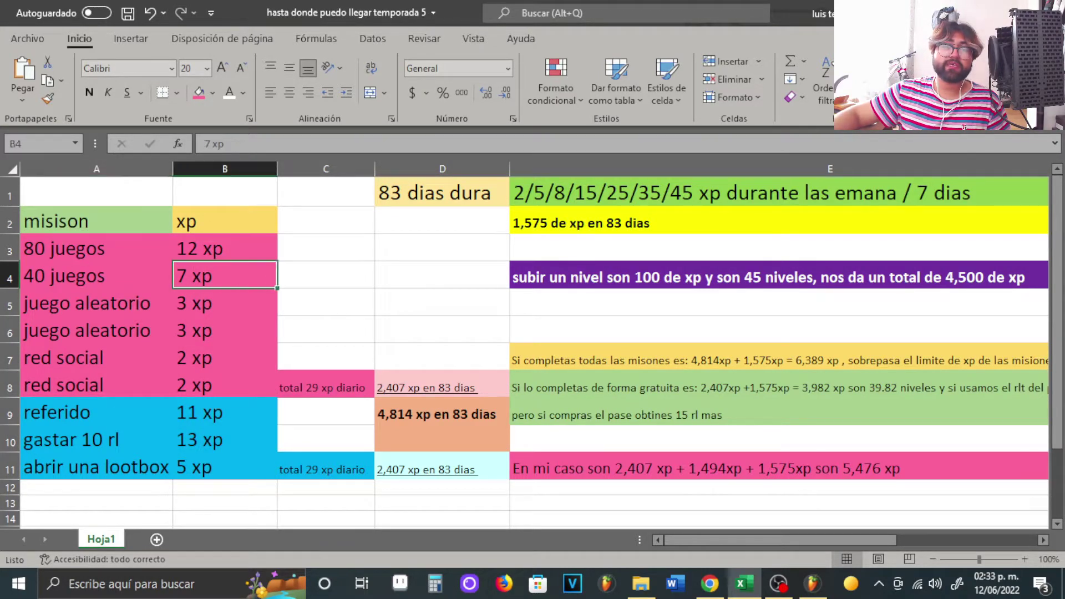
{"action": "left_click", "coordinate": [96, 303]}
{"action": "left_click", "coordinate": [95, 330]}
{"action": "left_click", "coordinate": [96, 303]}
{"action": "left_click", "coordinate": [96, 330]}
{"action": "left_click", "coordinate": [96, 303]}
{"action": "left_click", "coordinate": [96, 330]}
{"action": "left_click", "coordinate": [95, 303]}
{"action": "left_click", "coordinate": [96, 330]}
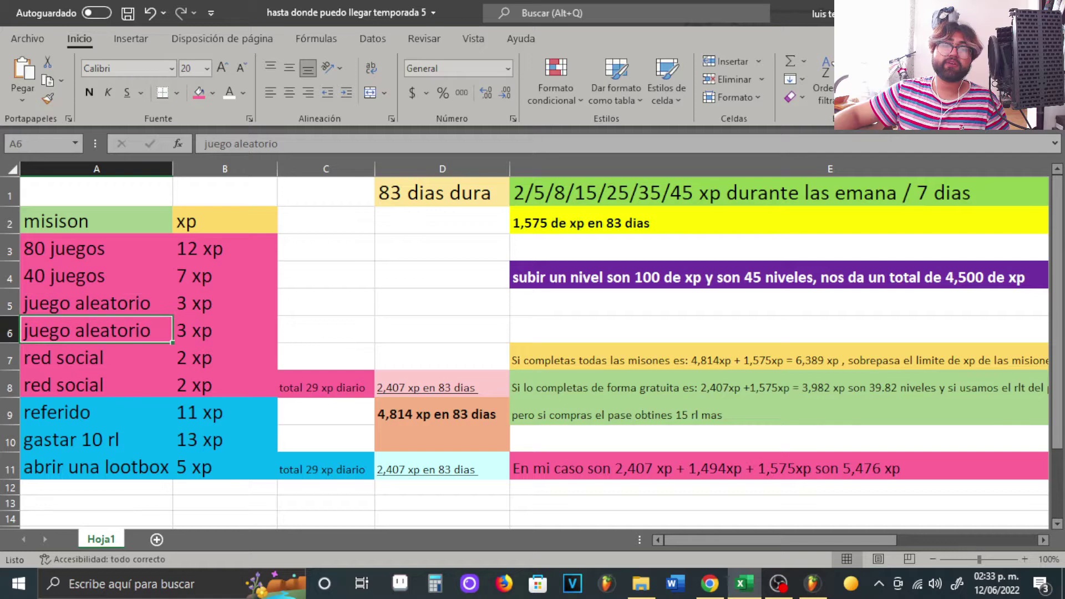
- Examine the two "red social" missions and their XP in rows 7 and 8
{"action": "scroll", "coordinate": [524, 353], "scroll_direction": "down", "scroll_amount": 1}
{"action": "left_click", "coordinate": [96, 273]}
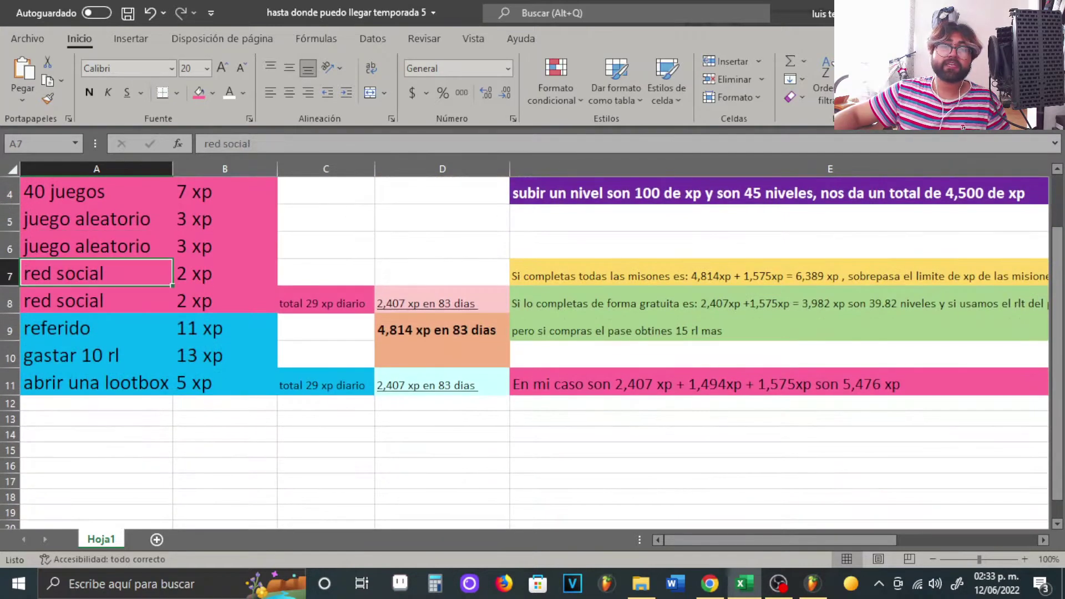
{"action": "left_click", "coordinate": [224, 273]}
{"action": "left_click", "coordinate": [96, 300]}
{"action": "left_click", "coordinate": [225, 300]}
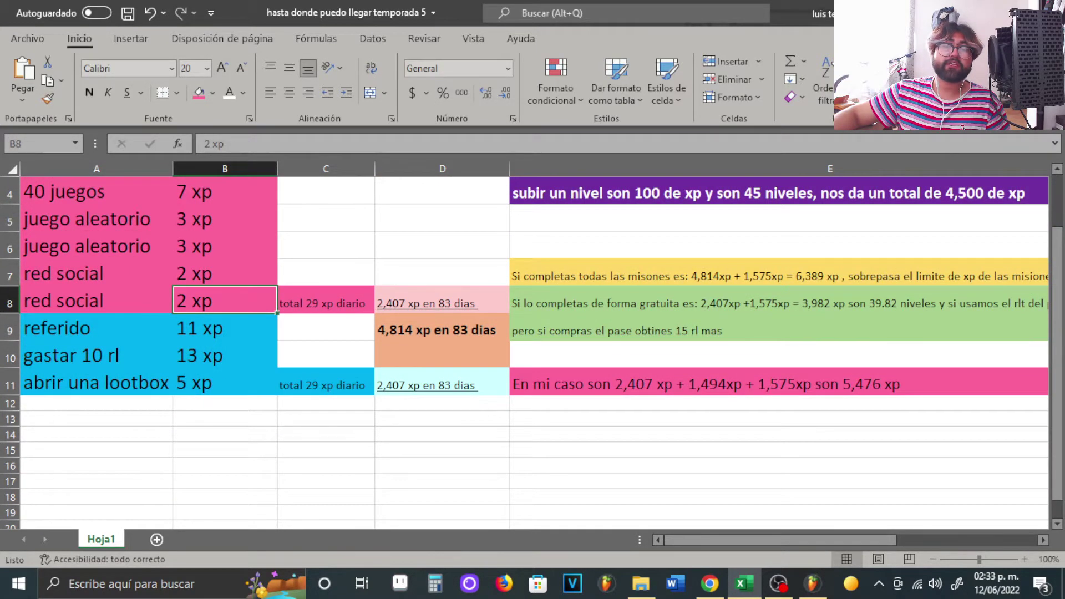
{"action": "scroll", "coordinate": [525, 353], "scroll_direction": "up", "scroll_amount": 1}
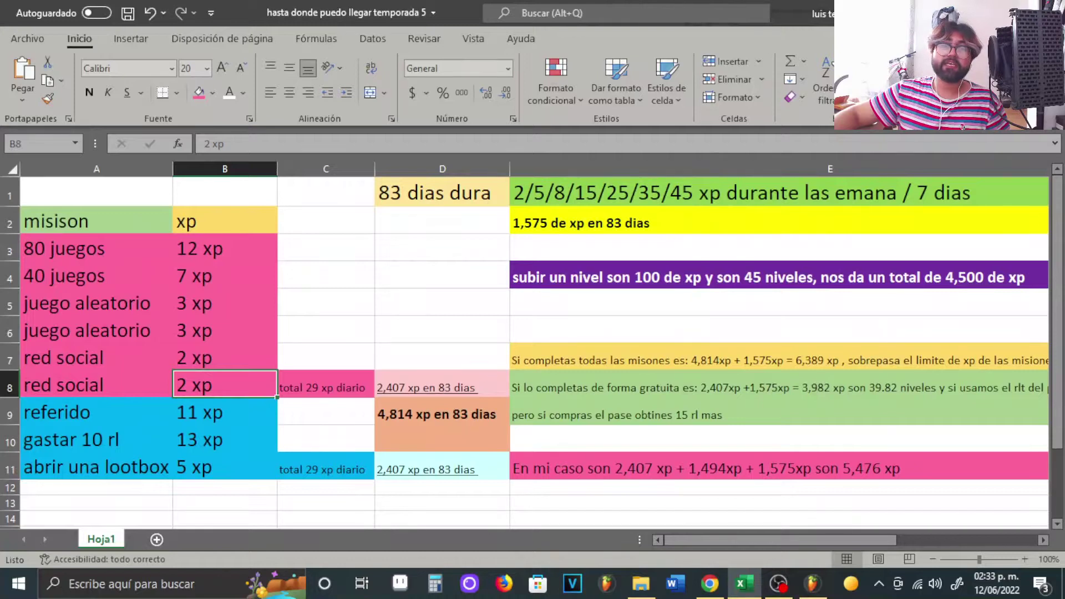
- Point out each of the three blue missions in cells A9, A10 and A11
{"action": "left_click", "coordinate": [96, 411]}
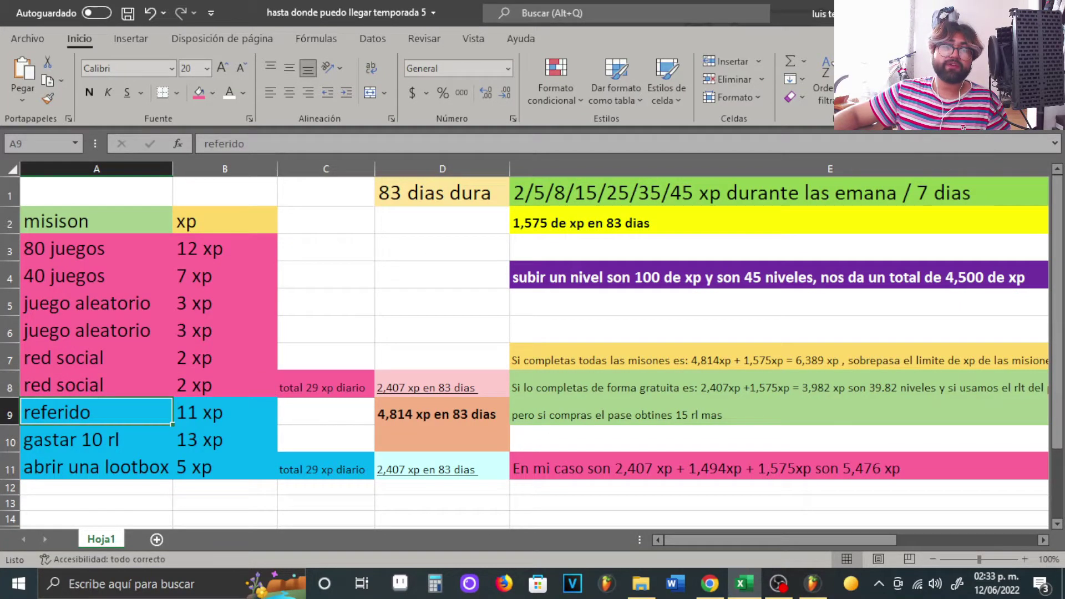
{"action": "left_click", "coordinate": [96, 439]}
{"action": "left_click", "coordinate": [96, 467]}
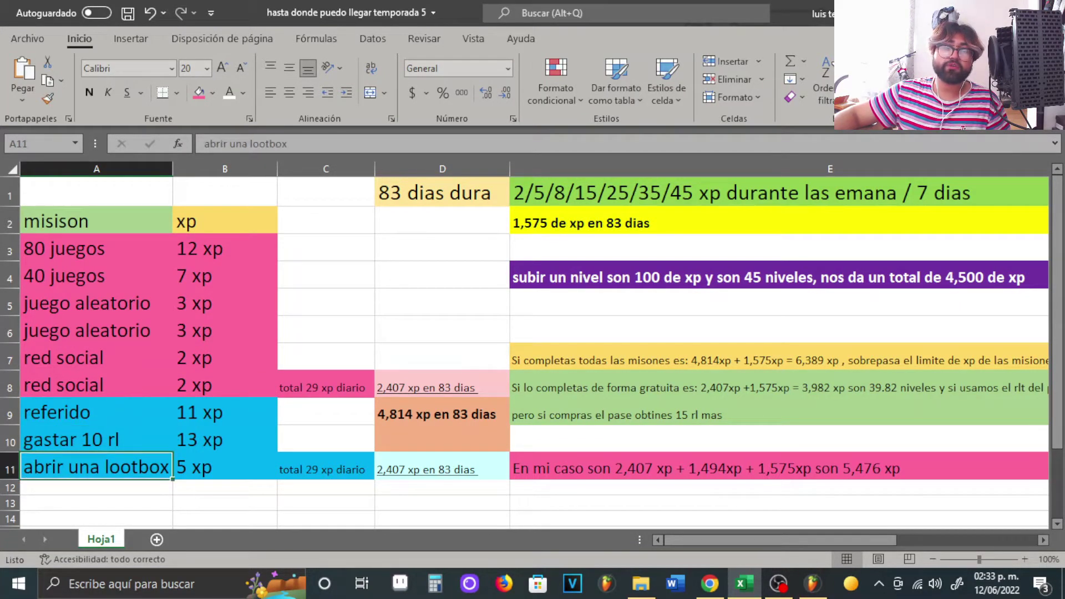
- Highlight the pink mission block A3:B8, and the blue mission block A9:B11
{"action": "left_click_drag", "start_coordinate": [97, 249], "coordinate": [224, 385]}
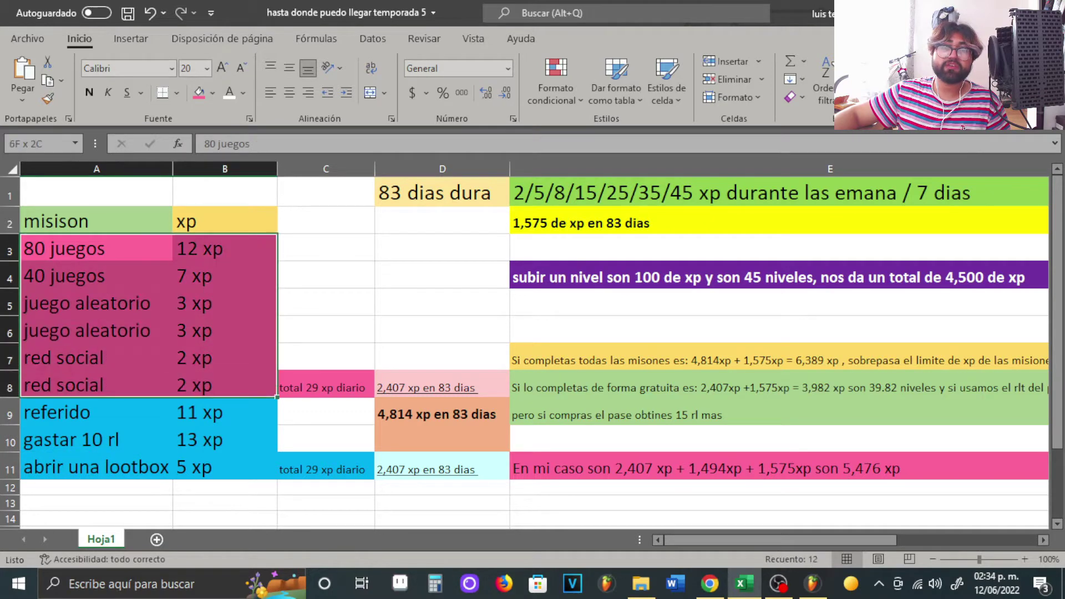
{"action": "left_click_drag", "start_coordinate": [97, 412], "coordinate": [224, 466]}
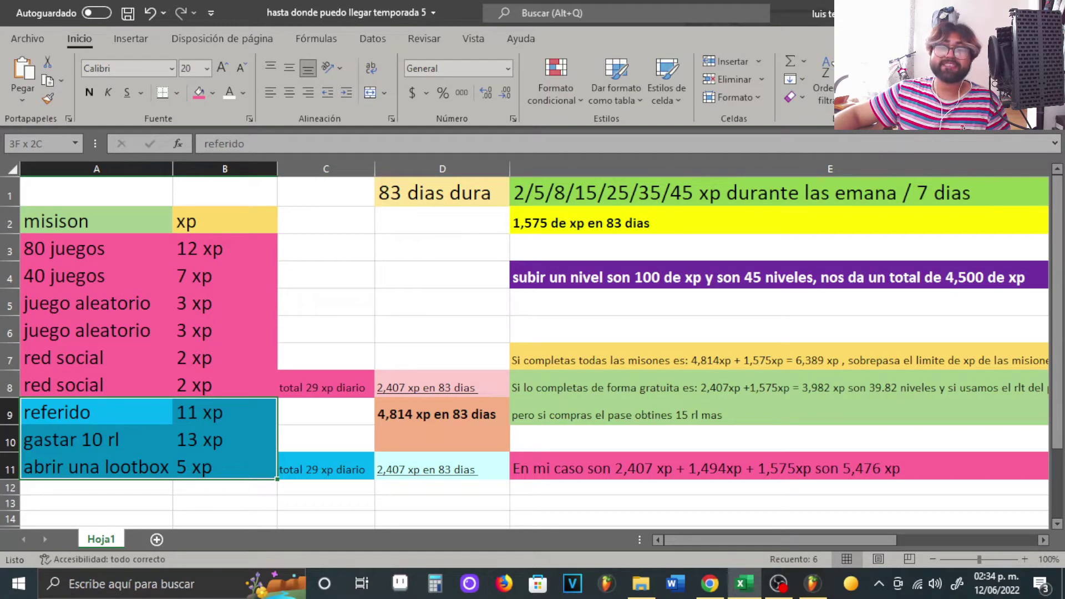
{"action": "scroll", "coordinate": [525, 348], "scroll_direction": "down", "scroll_amount": 1}
{"action": "scroll", "coordinate": [525, 349], "scroll_direction": "up", "scroll_amount": 1}
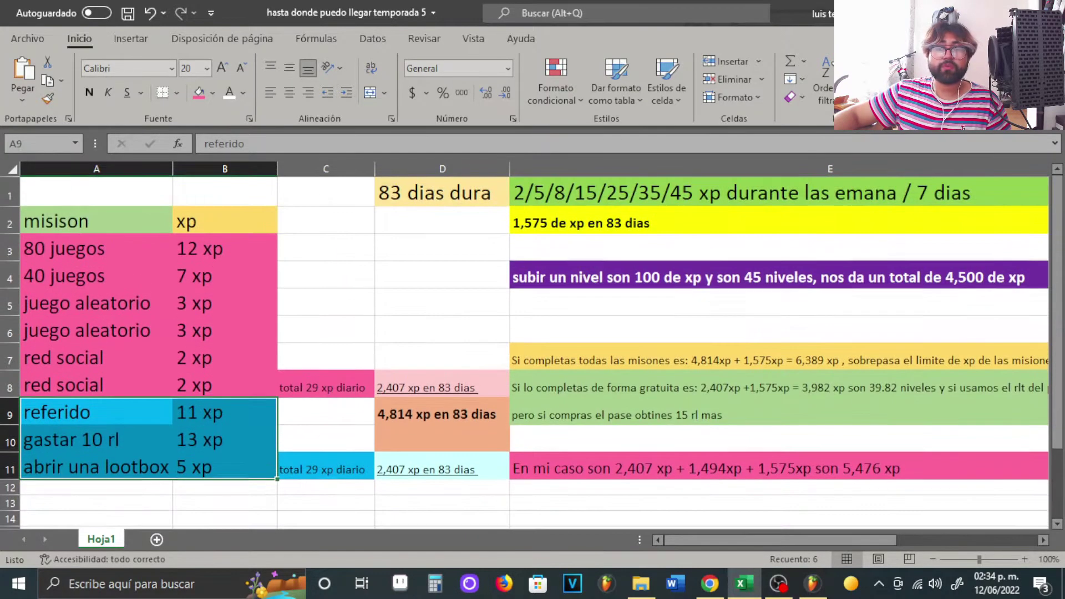
- Highlight the pink missions in A3:B8 again and select their daily XP total in cell C8
{"action": "left_click_drag", "start_coordinate": [97, 249], "coordinate": [224, 385]}
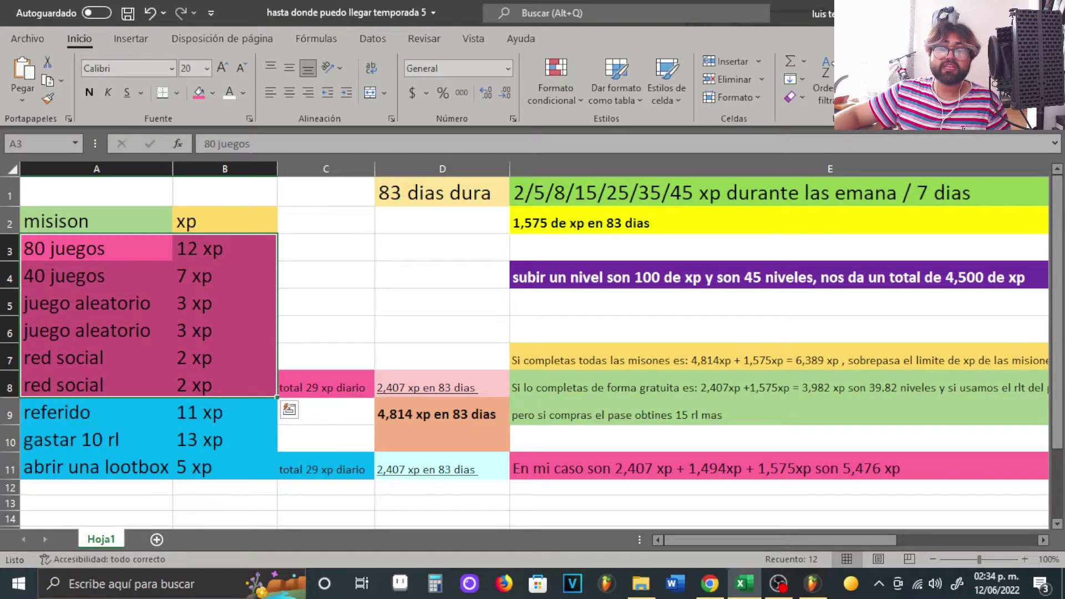
{"action": "left_click", "coordinate": [326, 385]}
{"action": "scroll", "coordinate": [531, 352], "scroll_direction": "down", "scroll_amount": 1}
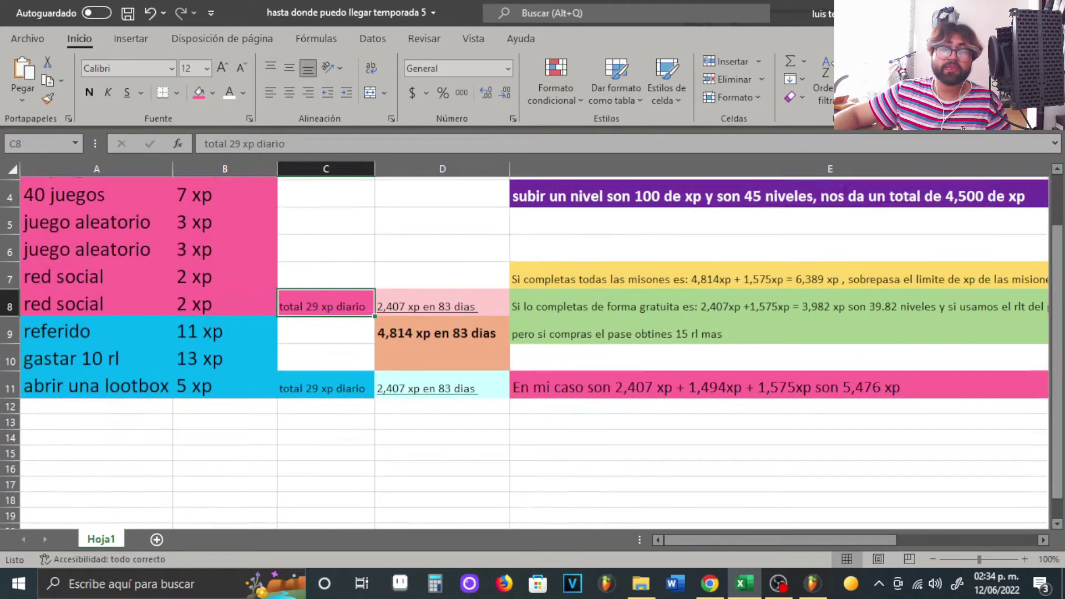
- Highlight the blue mission block A9:B11, and select the lootbox mission in cell A11
{"action": "left_click_drag", "start_coordinate": [96, 328], "coordinate": [238, 378]}
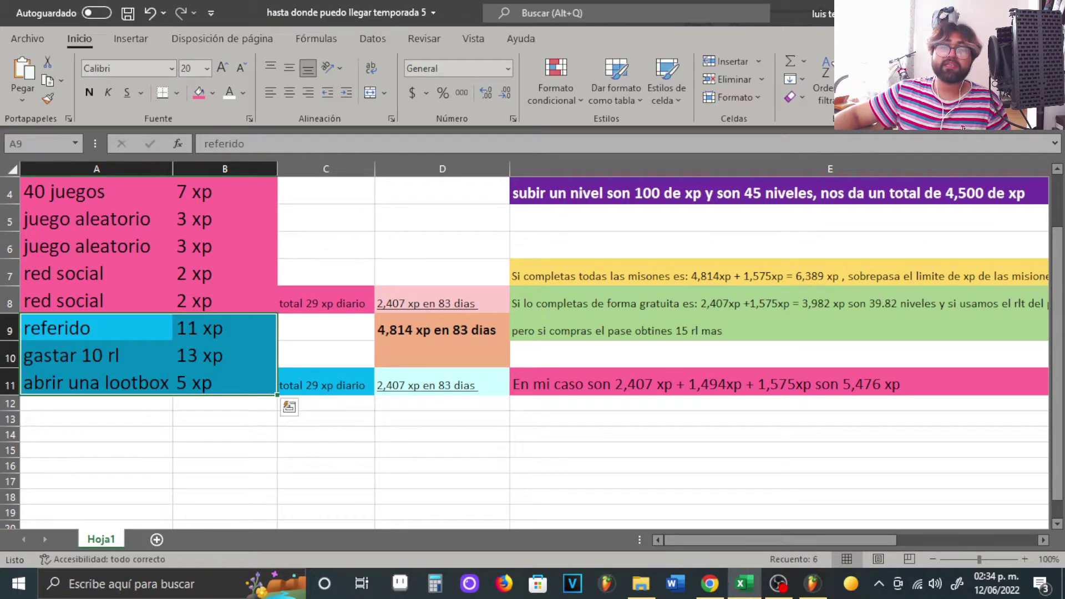
{"action": "scroll", "coordinate": [531, 352], "scroll_direction": "up", "scroll_amount": 1}
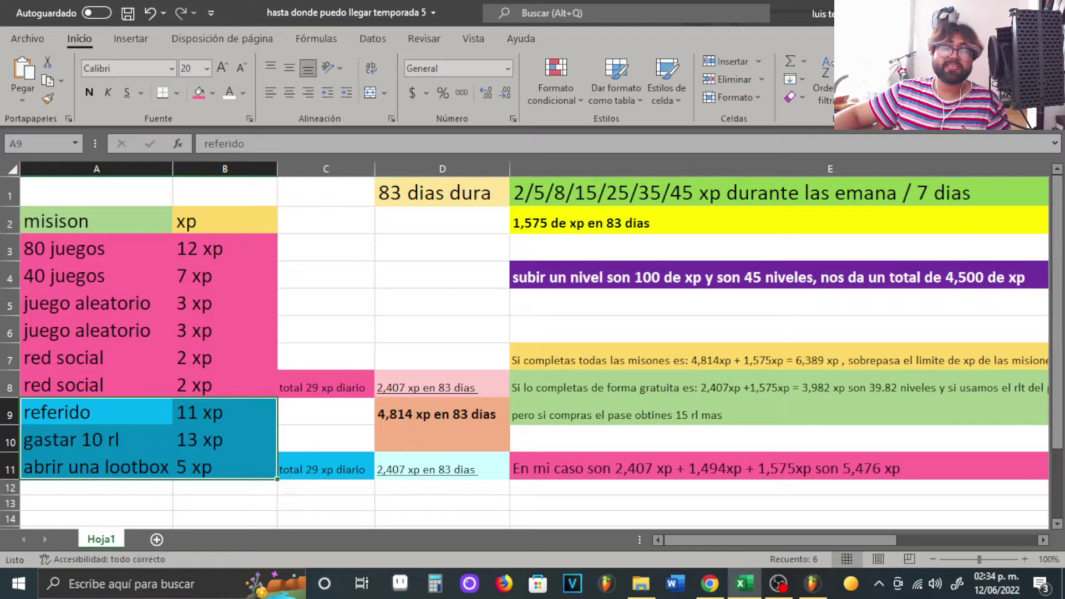
{"action": "scroll", "coordinate": [531, 352], "scroll_direction": "down", "scroll_amount": 1}
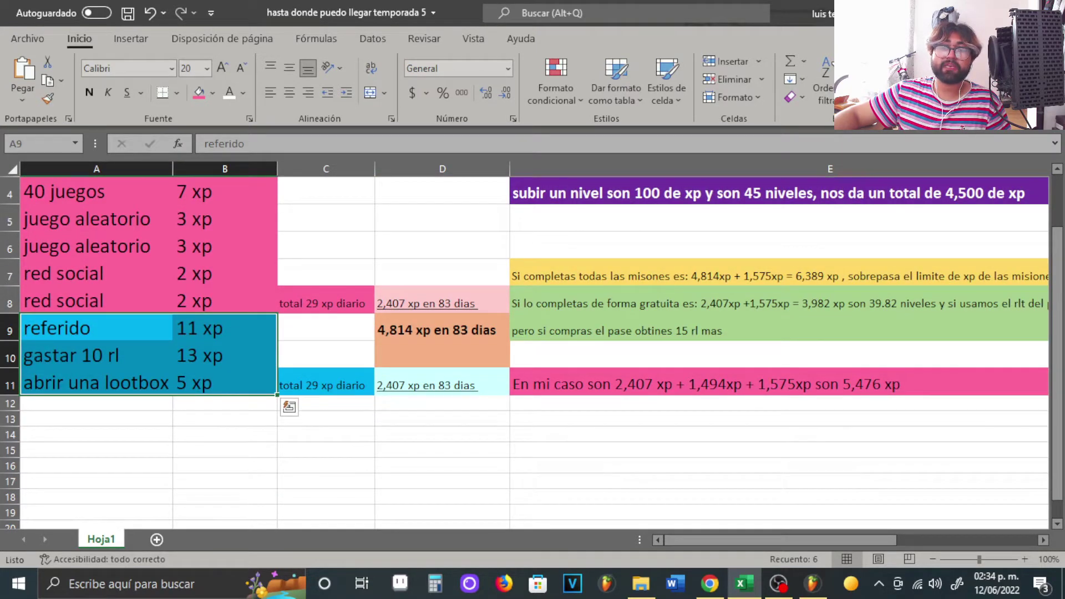
{"action": "scroll", "coordinate": [531, 352], "scroll_direction": "up", "scroll_amount": 1}
{"action": "scroll", "coordinate": [531, 351], "scroll_direction": "down", "scroll_amount": 1}
{"action": "scroll", "coordinate": [531, 351], "scroll_direction": "up", "scroll_amount": 1}
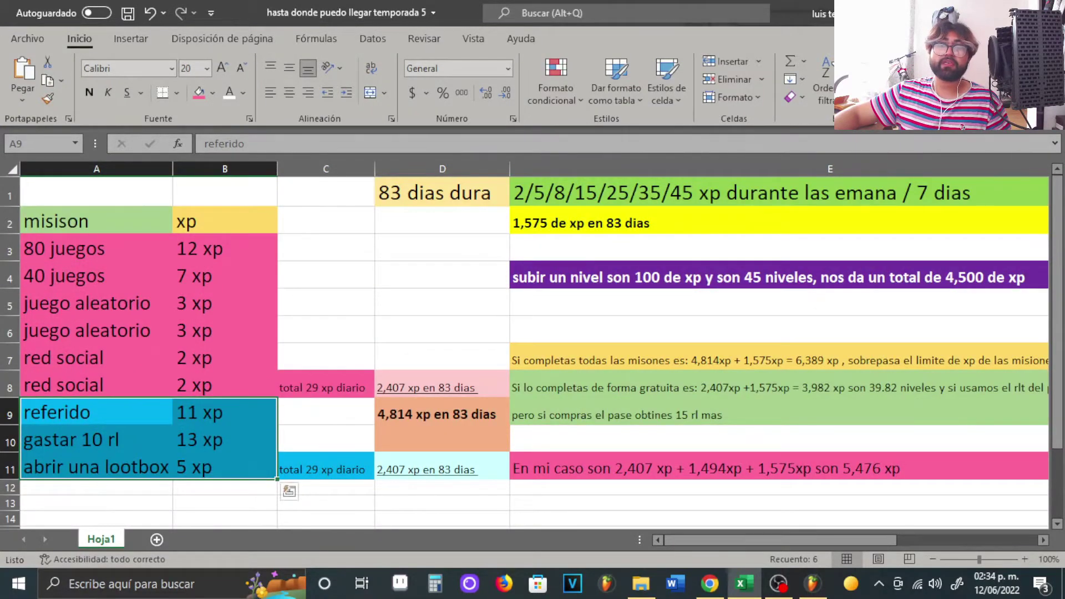
{"action": "left_click", "coordinate": [96, 467]}
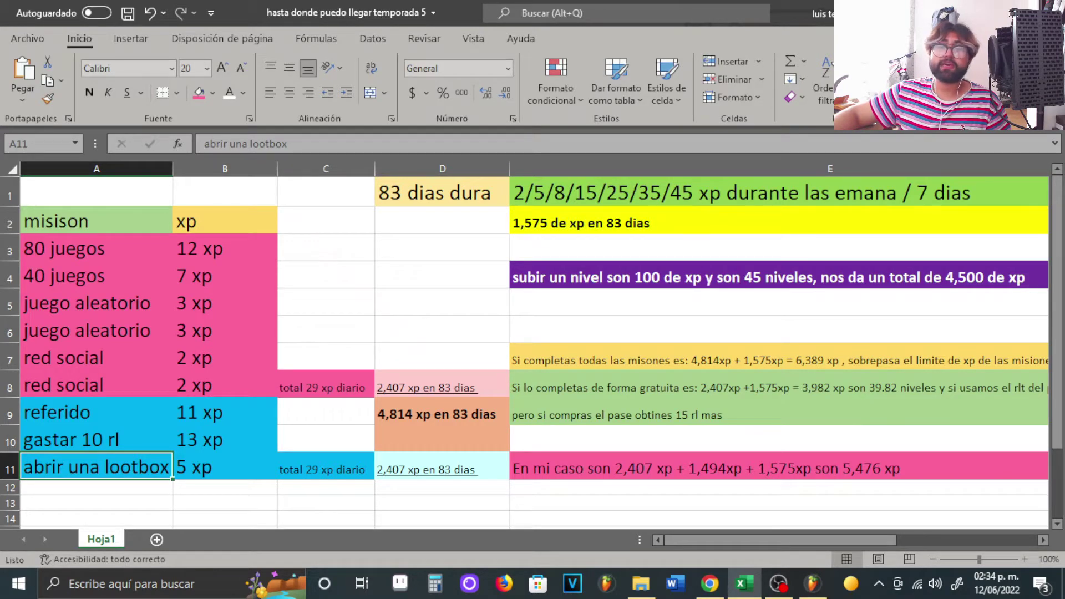
- Highlight the pink missions in A3:B8, the spending and lootbox missions in A10:B11, and the referral mission in A9:B9
{"action": "left_click_drag", "start_coordinate": [96, 248], "coordinate": [224, 385]}
{"action": "left_click_drag", "start_coordinate": [96, 439], "coordinate": [225, 466]}
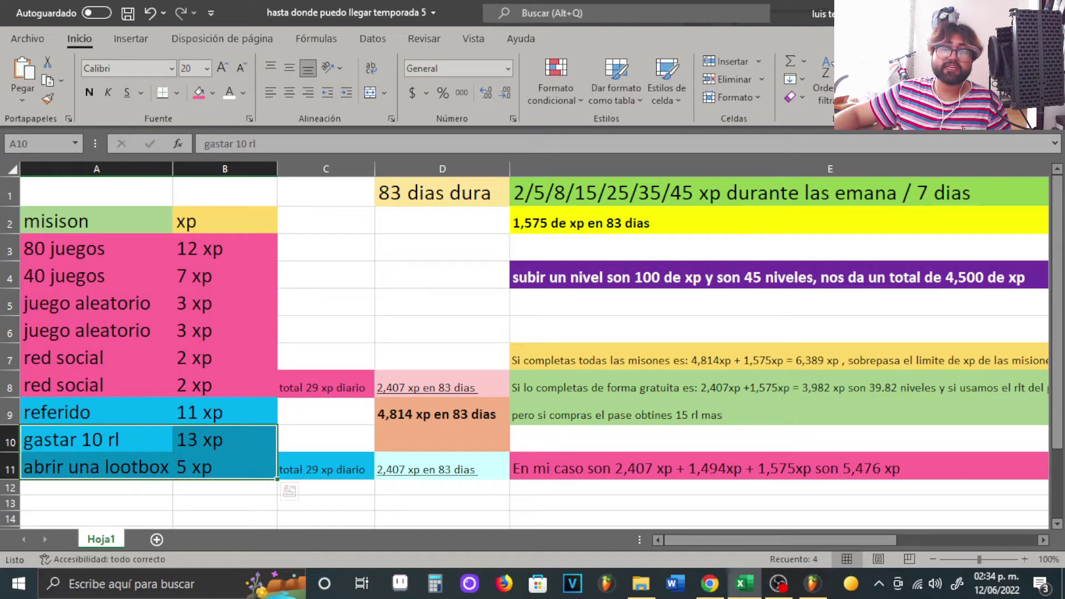
{"action": "left_click_drag", "start_coordinate": [96, 412], "coordinate": [225, 412]}
- Switch to RollerCoin in Chrome and examine the Season 5 daily quests from 80 Games down to Open Lootbox
{"action": "left_click", "coordinate": [709, 583]}
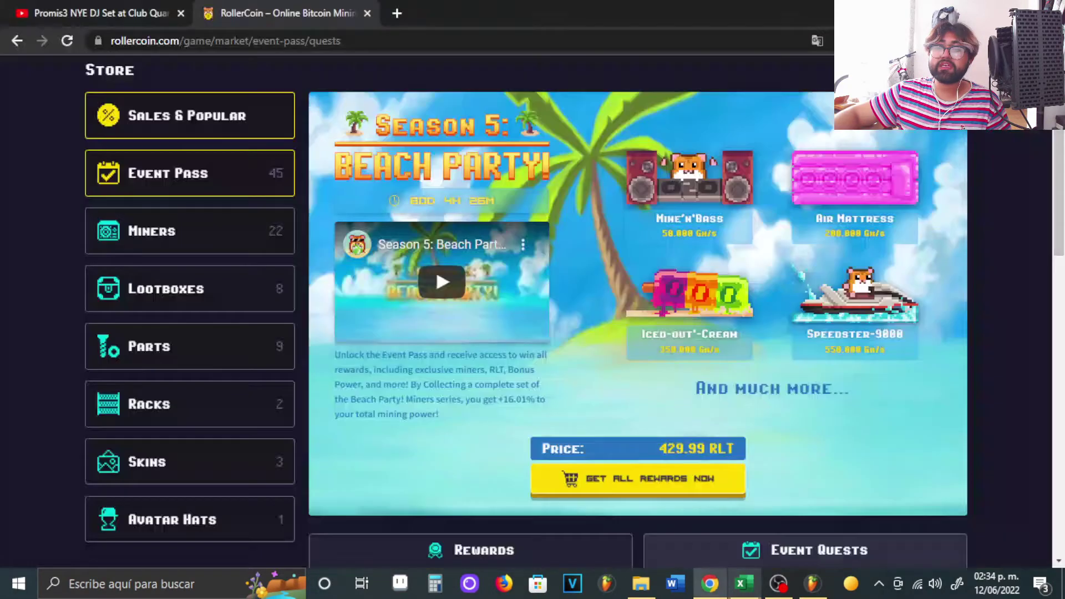
{"action": "scroll", "coordinate": [637, 310], "scroll_direction": "down", "scroll_amount": 15}
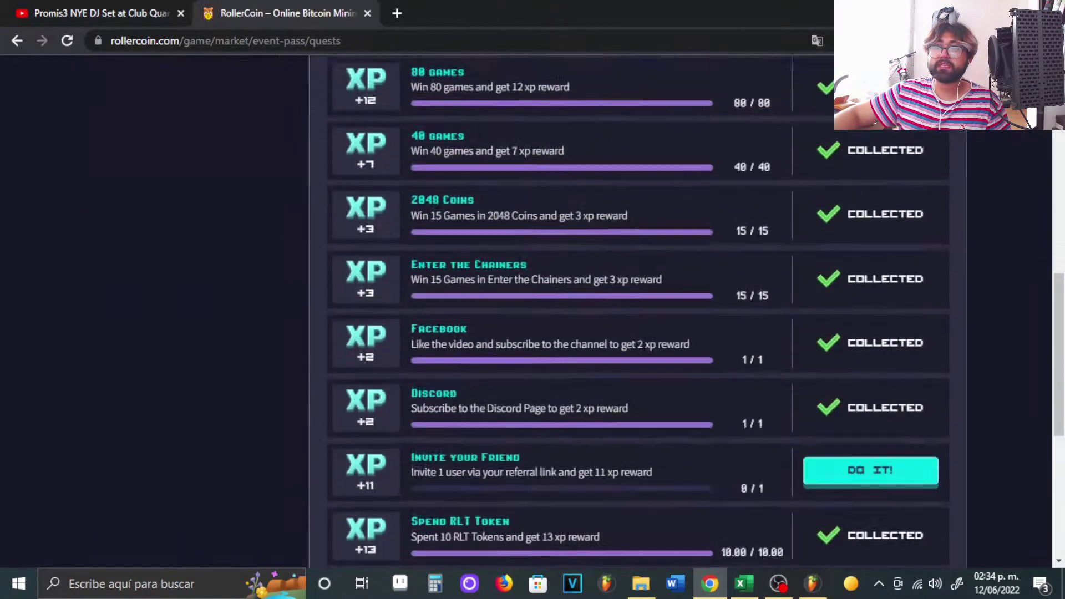
{"action": "scroll", "coordinate": [638, 311], "scroll_direction": "up", "scroll_amount": 4}
{"action": "scroll", "coordinate": [638, 310], "scroll_direction": "up", "scroll_amount": 5}
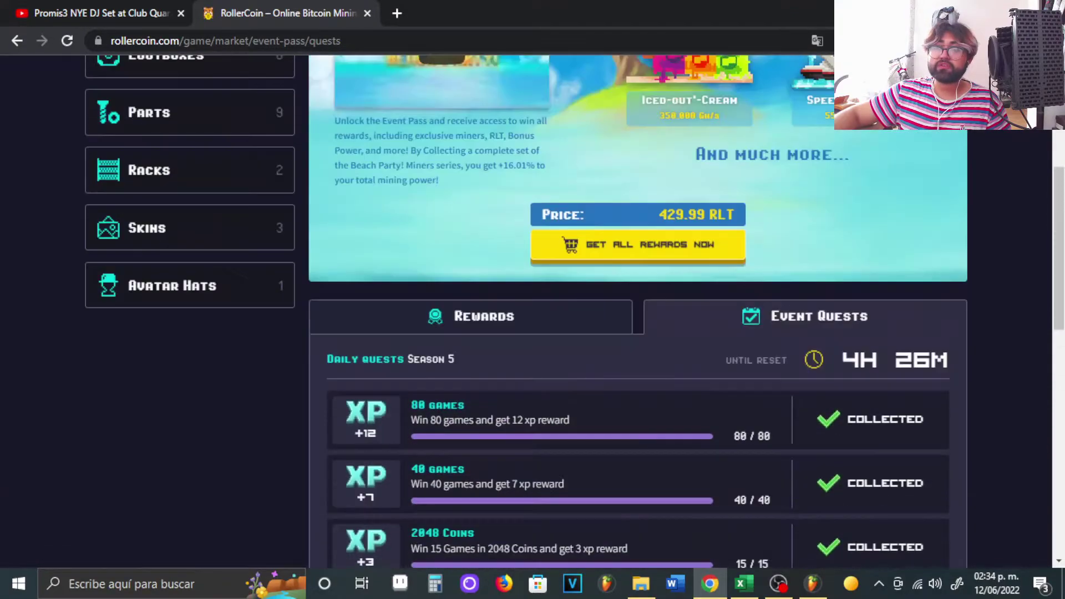
{"action": "scroll", "coordinate": [638, 310], "scroll_direction": "down", "scroll_amount": 8}
{"action": "scroll", "coordinate": [638, 311], "scroll_direction": "up", "scroll_amount": 5}
{"action": "scroll", "coordinate": [638, 311], "scroll_direction": "down", "scroll_amount": 5}
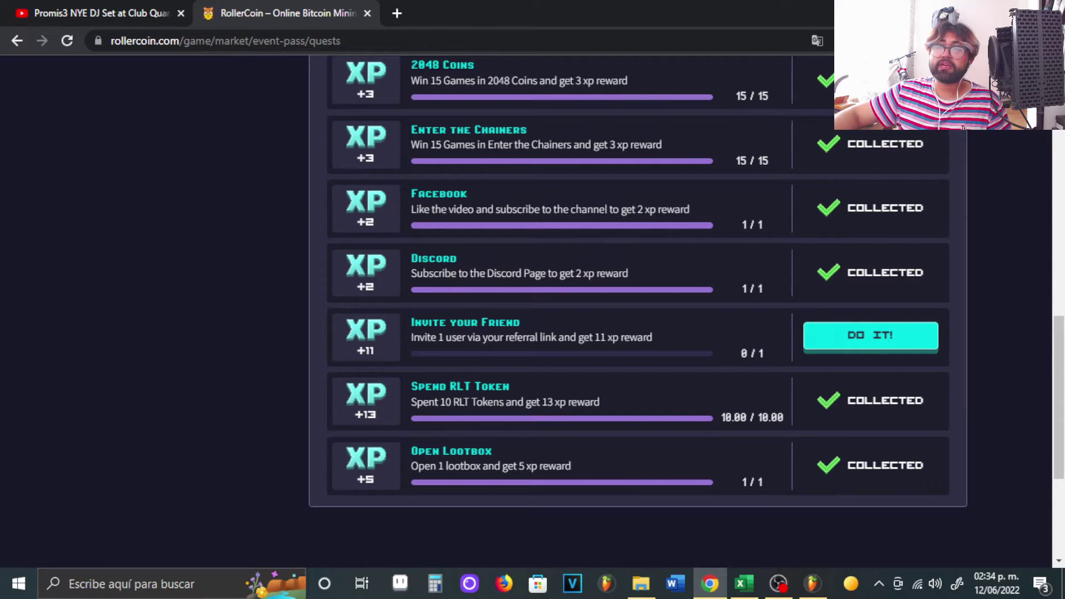
- Return to the Excel sheet, highlight the pink missions with their daily total in A3:C8, and select their 83-day total in D8
{"action": "left_click", "coordinate": [743, 584]}
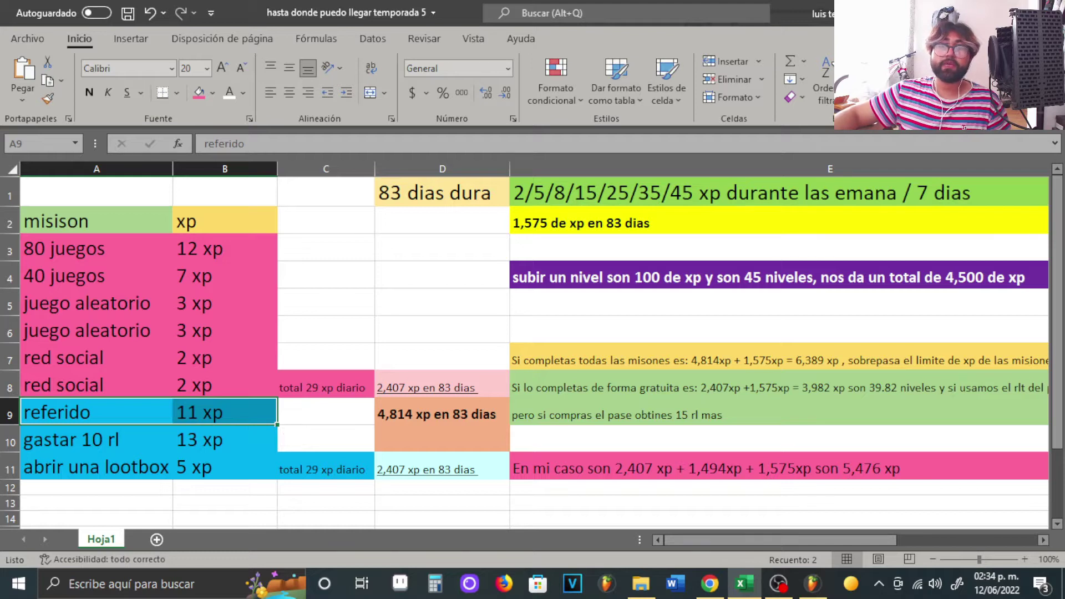
{"action": "left_click_drag", "start_coordinate": [94, 248], "coordinate": [355, 389]}
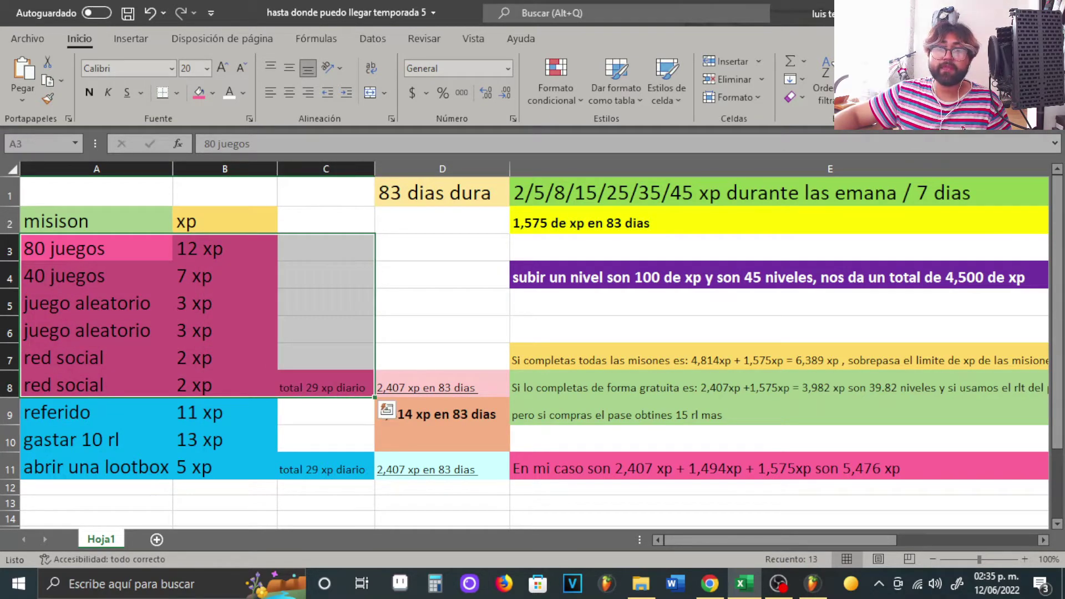
{"action": "left_click", "coordinate": [433, 386]}
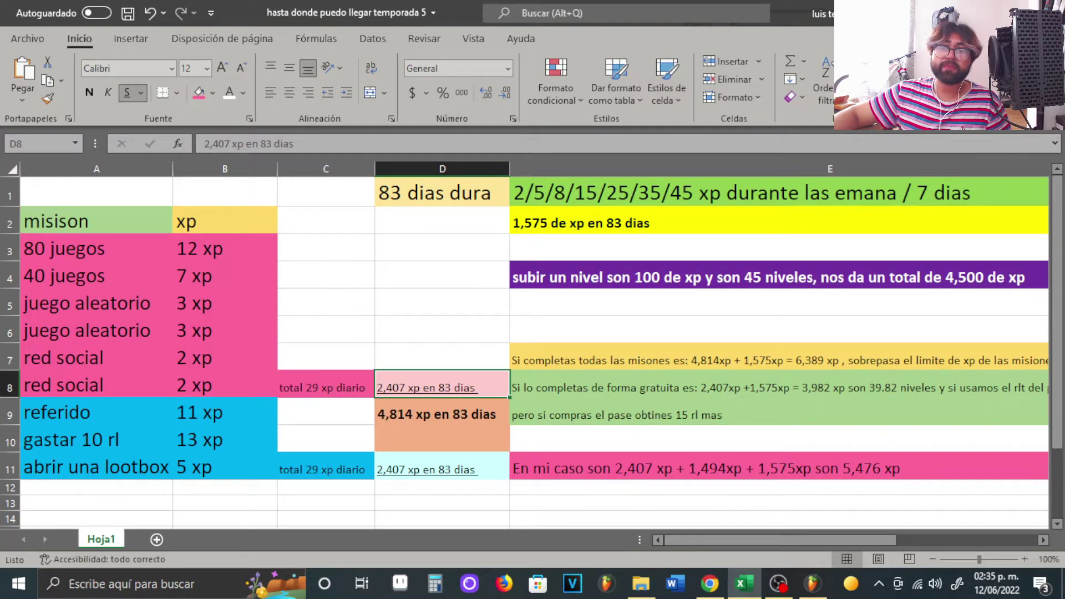
- Highlight the blue missions in A9:C11, and select their 83-day total in D11 and the combined total in D9
{"action": "scroll", "coordinate": [524, 353], "scroll_direction": "down", "scroll_amount": 2}
{"action": "scroll", "coordinate": [524, 352], "scroll_direction": "up", "scroll_amount": 1}
{"action": "left_click_drag", "start_coordinate": [94, 328], "coordinate": [327, 382]}
{"action": "left_click", "coordinate": [441, 465]}
{"action": "left_click", "coordinate": [442, 382]}
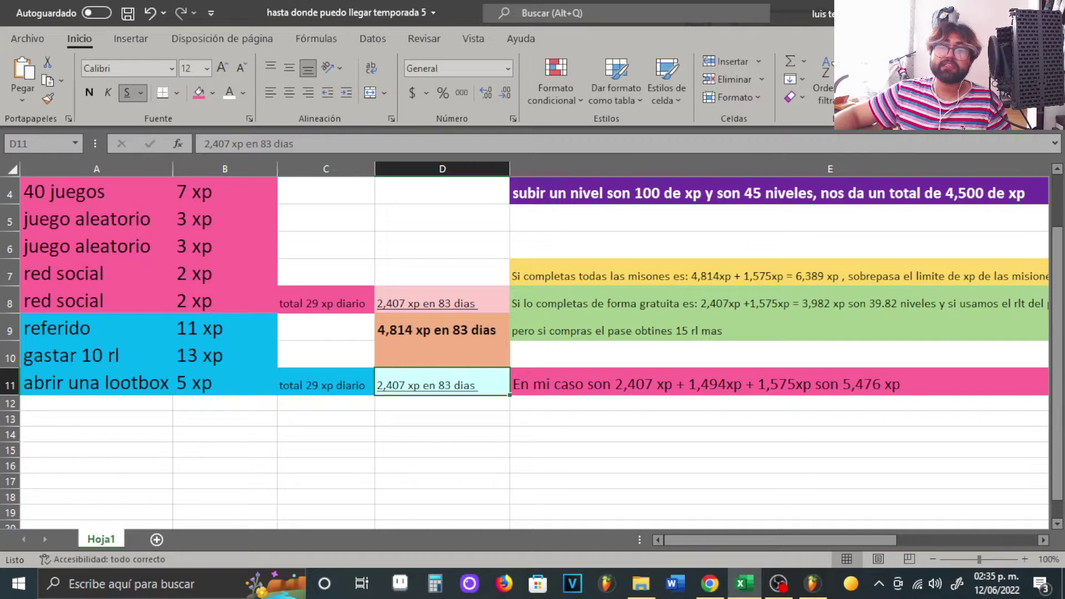
{"action": "left_click", "coordinate": [442, 329]}
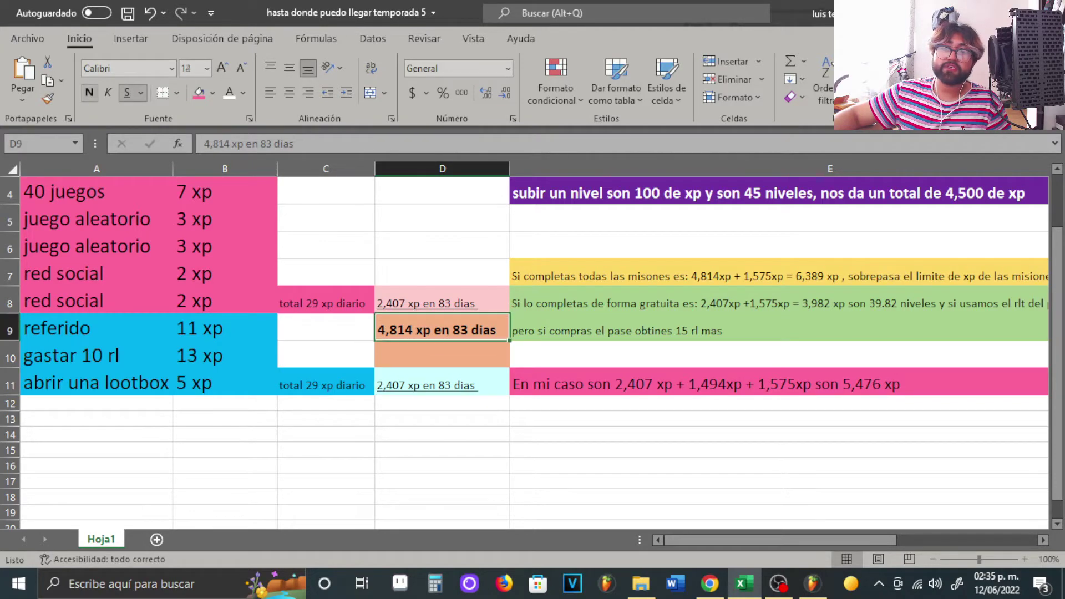
- Highlight the pink missions with their totals in A3:D8, and the blue missions with their totals in A9:D11
{"action": "scroll", "coordinate": [524, 352], "scroll_direction": "up", "scroll_amount": 1}
{"action": "left_click_drag", "start_coordinate": [94, 275], "coordinate": [222, 441]}
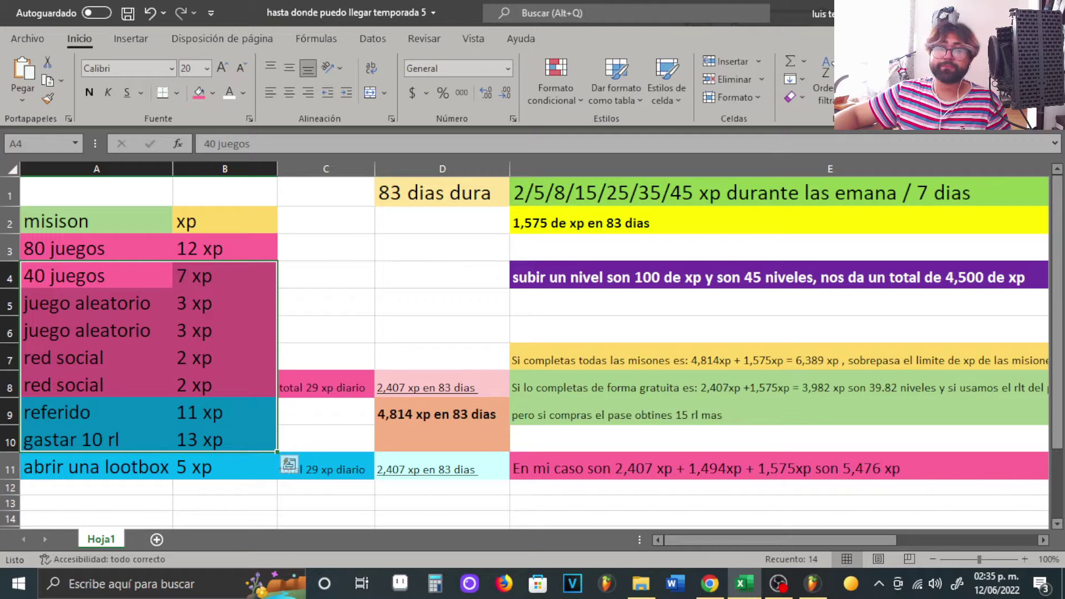
{"action": "left_click", "coordinate": [225, 330]}
{"action": "left_click_drag", "start_coordinate": [96, 248], "coordinate": [442, 387]}
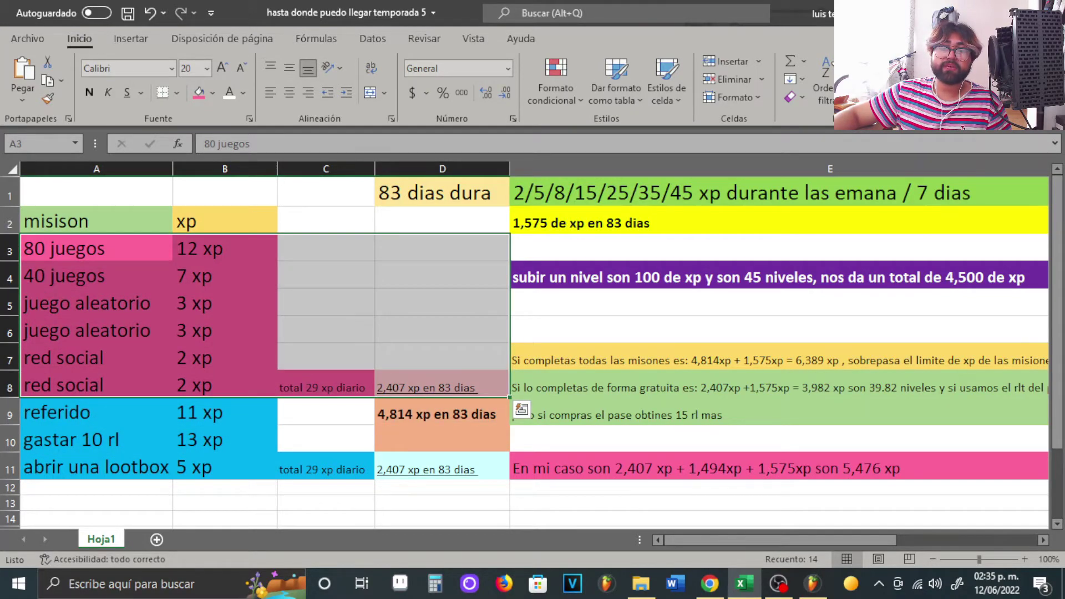
{"action": "scroll", "coordinate": [532, 350], "scroll_direction": "down", "scroll_amount": 1}
{"action": "left_click_drag", "start_coordinate": [96, 328], "coordinate": [442, 383]}
{"action": "left_click", "coordinate": [442, 449]}
{"action": "scroll", "coordinate": [533, 349], "scroll_direction": "up", "scroll_amount": 1}
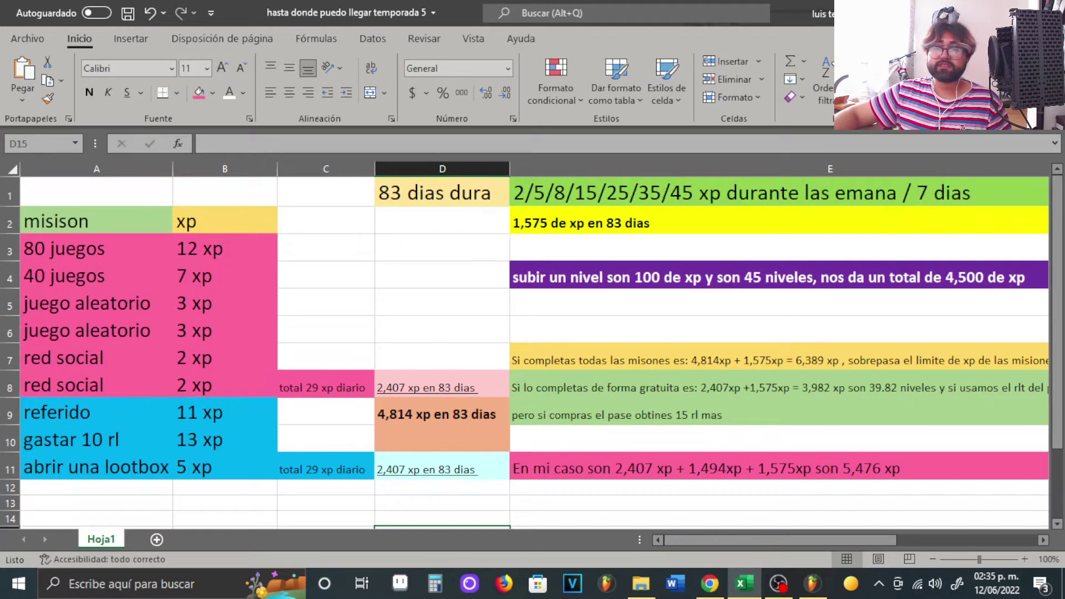
- Point out the seven-day XP sequence in cell E1 and mark its last value, 45, without changing the text
{"action": "scroll", "coordinate": [532, 350], "scroll_direction": "right", "scroll_amount": 3}
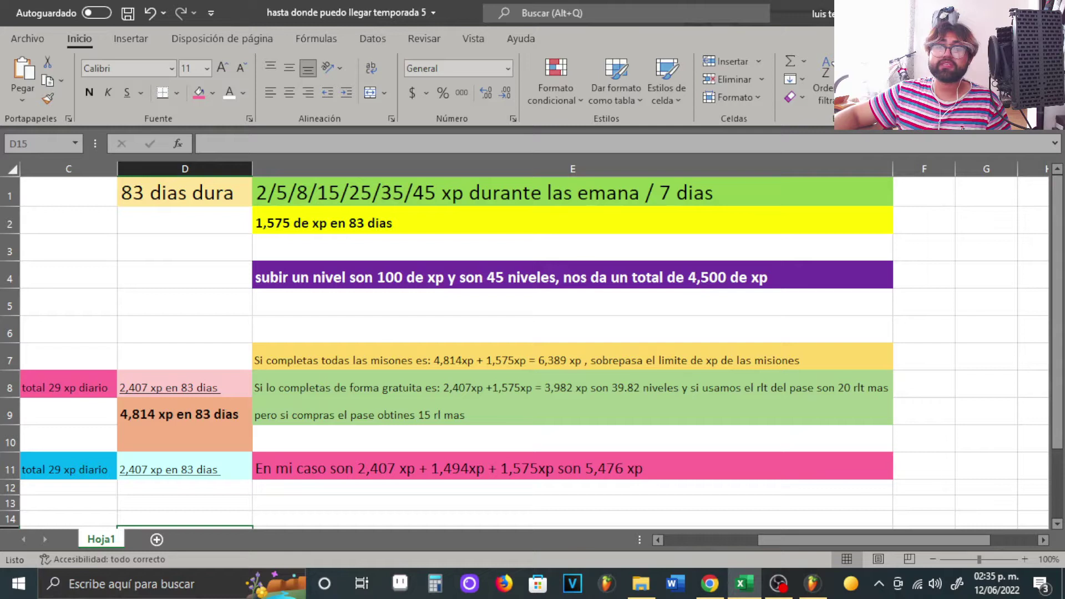
{"action": "left_click", "coordinate": [572, 192]}
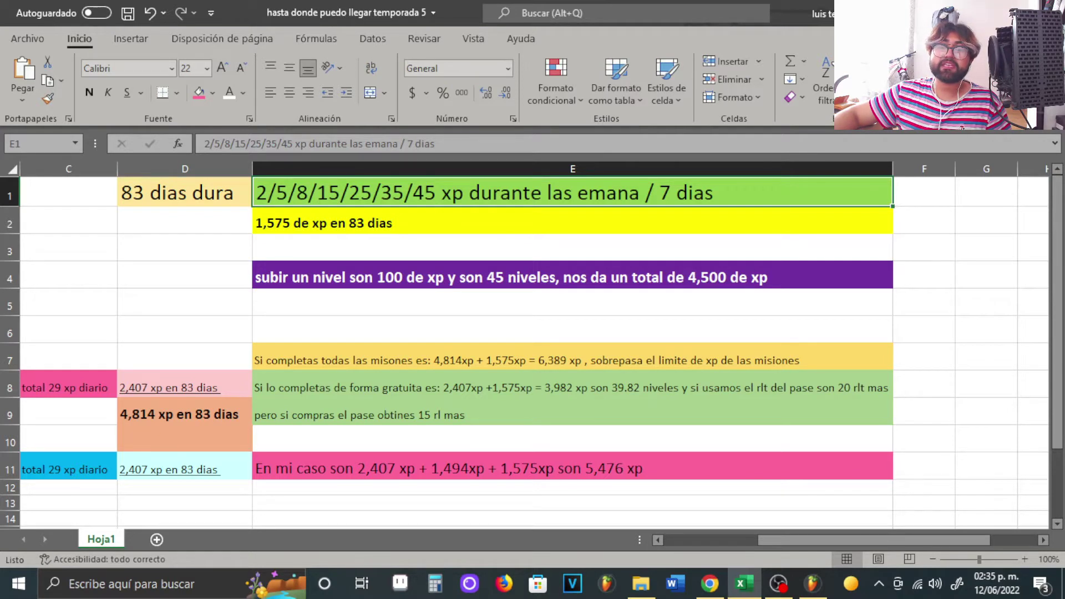
{"action": "double_click", "coordinate": [425, 192]}
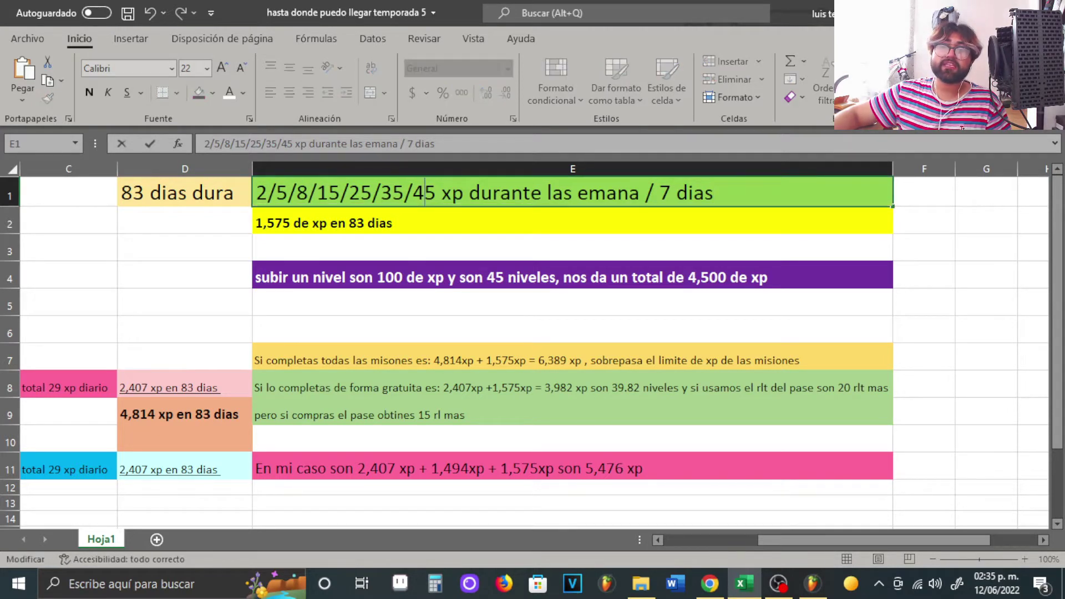
{"action": "left_click_drag", "start_coordinate": [436, 192], "coordinate": [413, 193]}
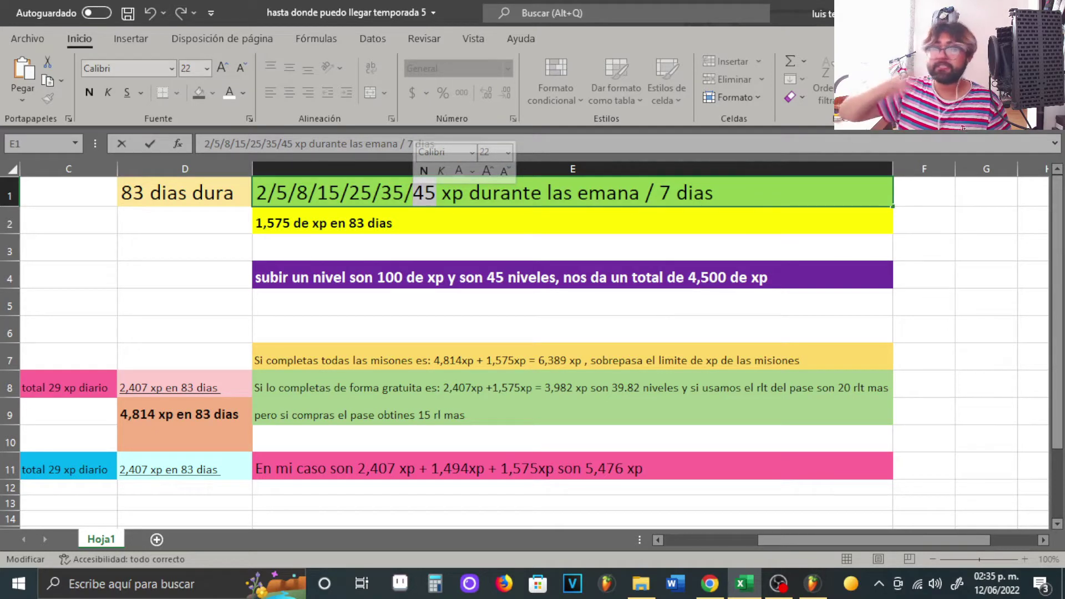
{"action": "left_click", "coordinate": [985, 221]}
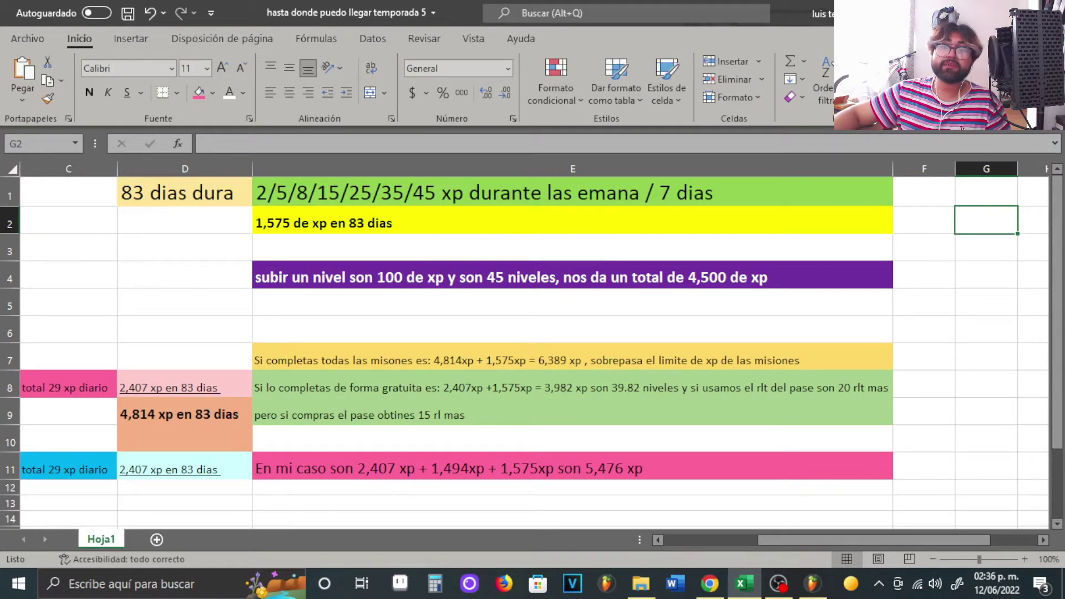
- Select the 83-day total of the weekly XP sequence in cell E2
{"action": "left_click", "coordinate": [571, 220]}
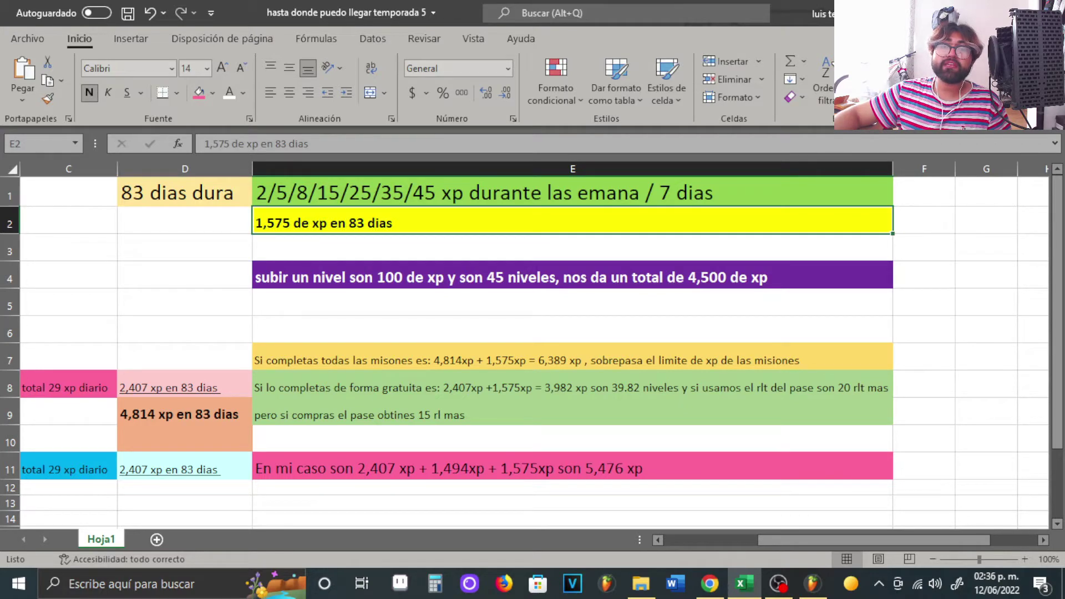
{"action": "scroll", "coordinate": [532, 349], "scroll_direction": "down", "scroll_amount": 1}
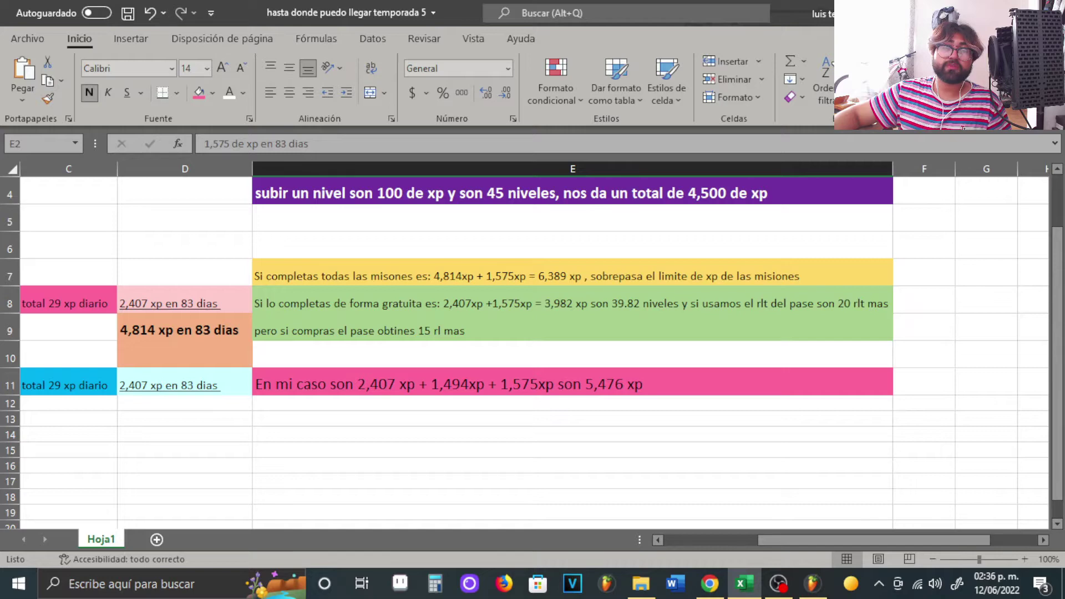
{"action": "scroll", "coordinate": [532, 350], "scroll_direction": "up", "scroll_amount": 1}
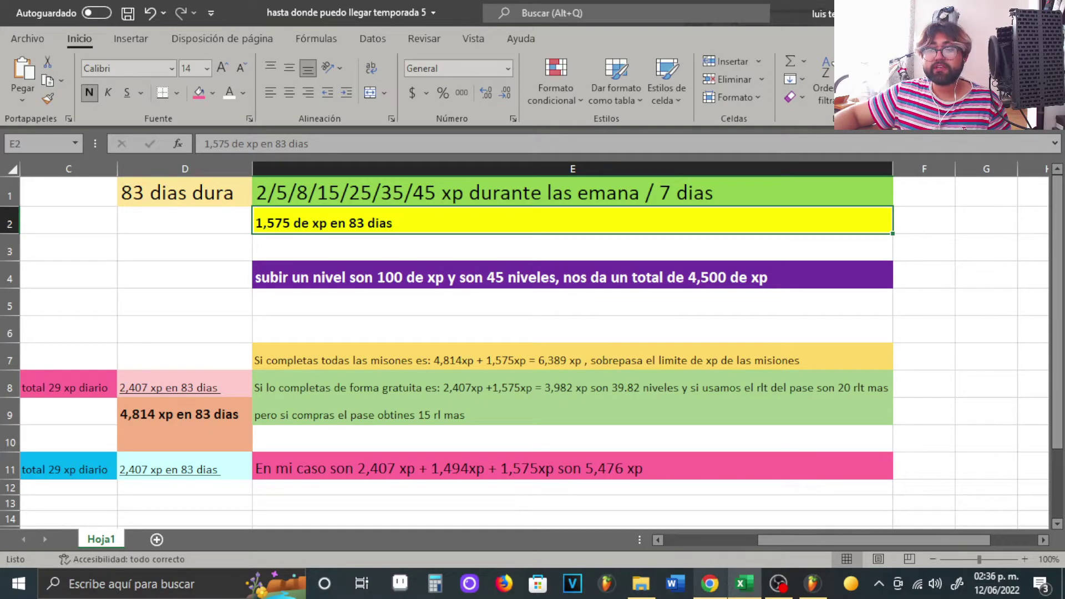
- Switch to RollerCoin in Chrome and show the event pass Rewards with the current level and XP progress
{"action": "left_click", "coordinate": [710, 584]}
{"action": "scroll", "coordinate": [637, 311], "scroll_direction": "up", "scroll_amount": 15}
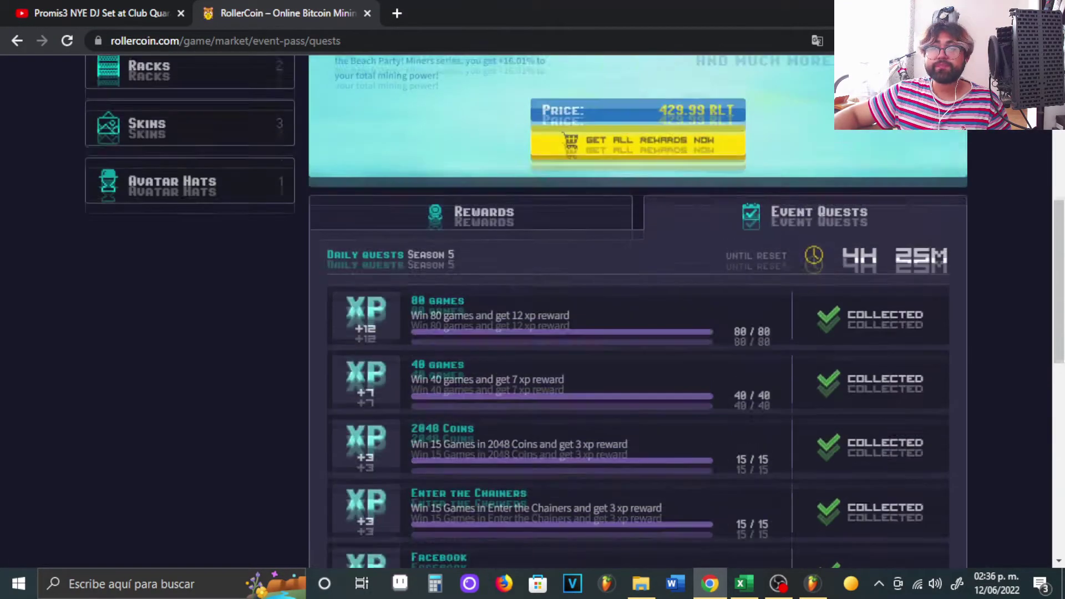
{"action": "scroll", "coordinate": [638, 311], "scroll_direction": "down", "scroll_amount": 7}
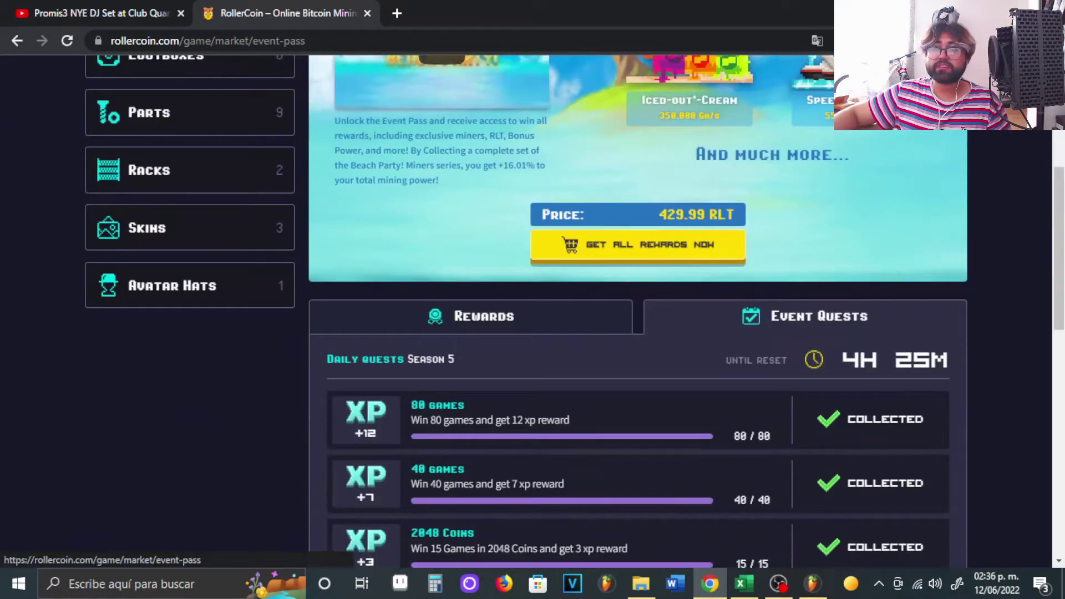
{"action": "left_click", "coordinate": [471, 316]}
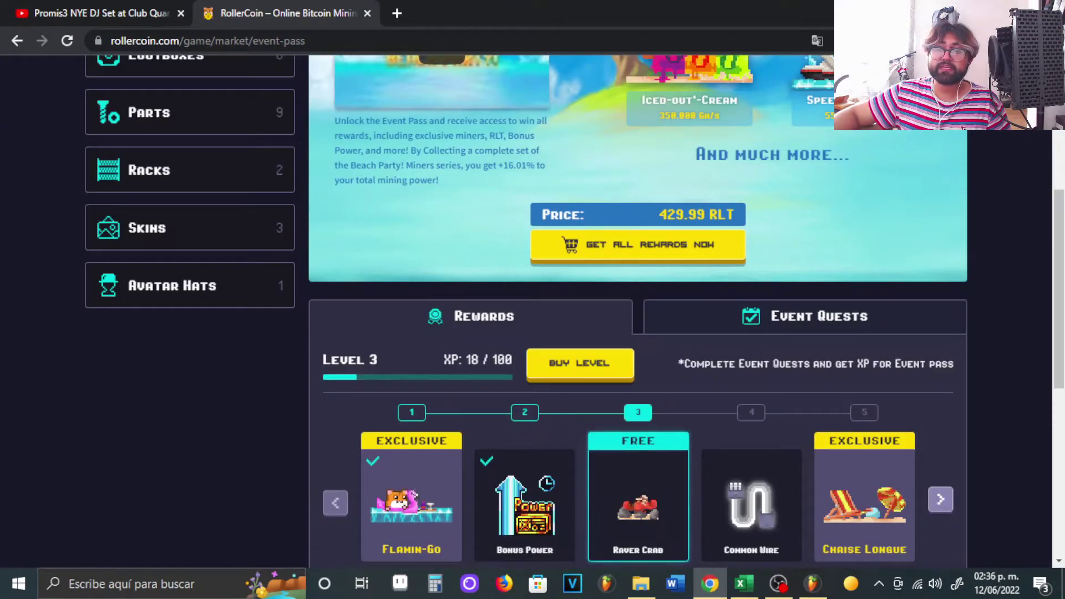
- Return to the Excel sheet and point out the XP per level and total XP for 45 levels in cell E4
{"action": "left_click", "coordinate": [743, 584]}
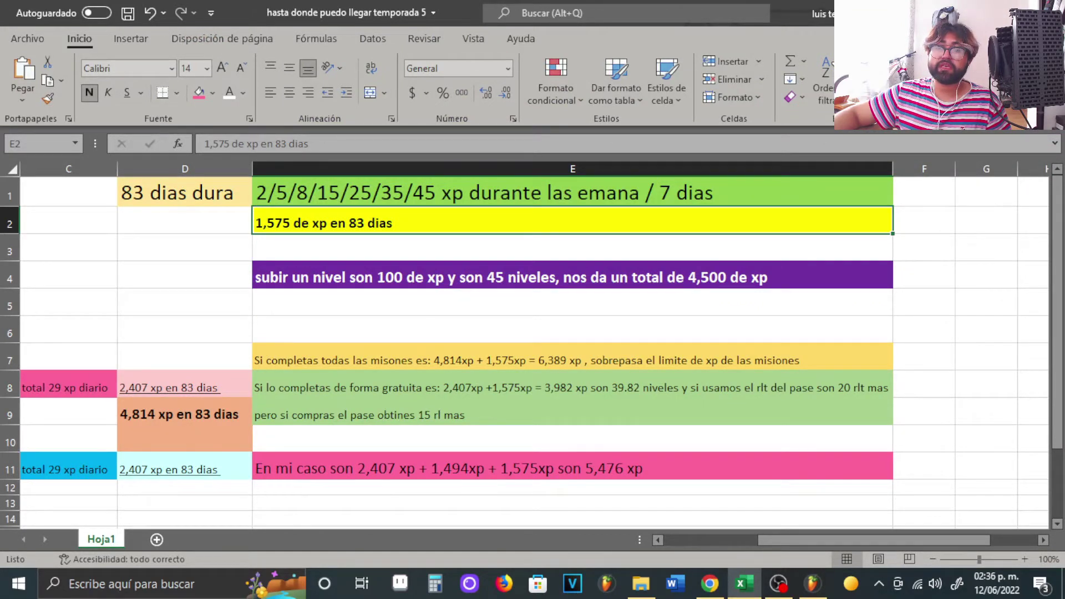
{"action": "left_click", "coordinate": [571, 276]}
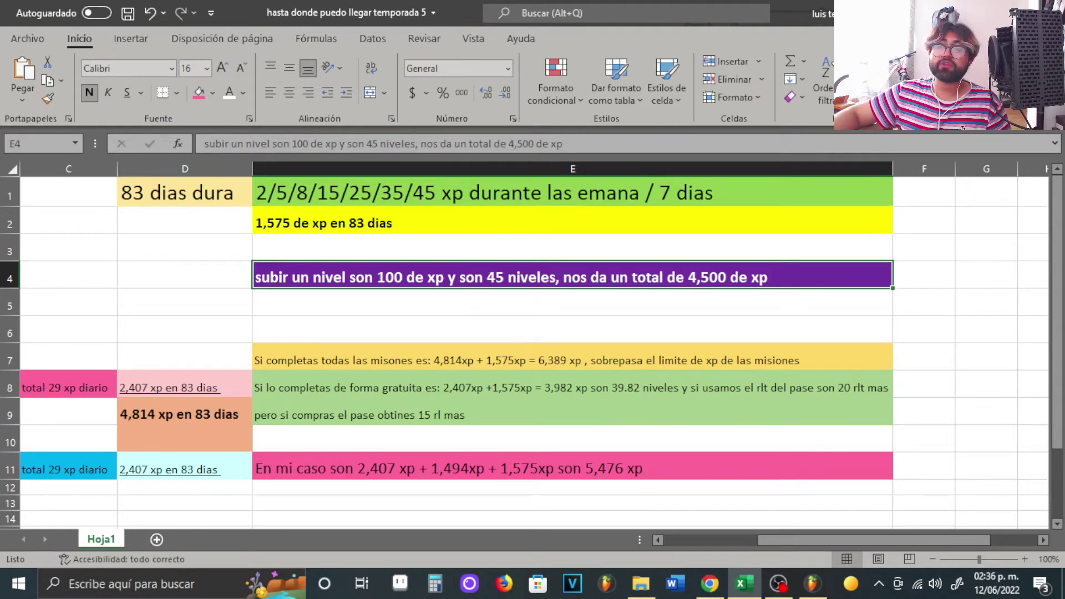
{"action": "scroll", "coordinate": [532, 350], "scroll_direction": "down", "scroll_amount": 2}
{"action": "scroll", "coordinate": [533, 349], "scroll_direction": "up", "scroll_amount": 2}
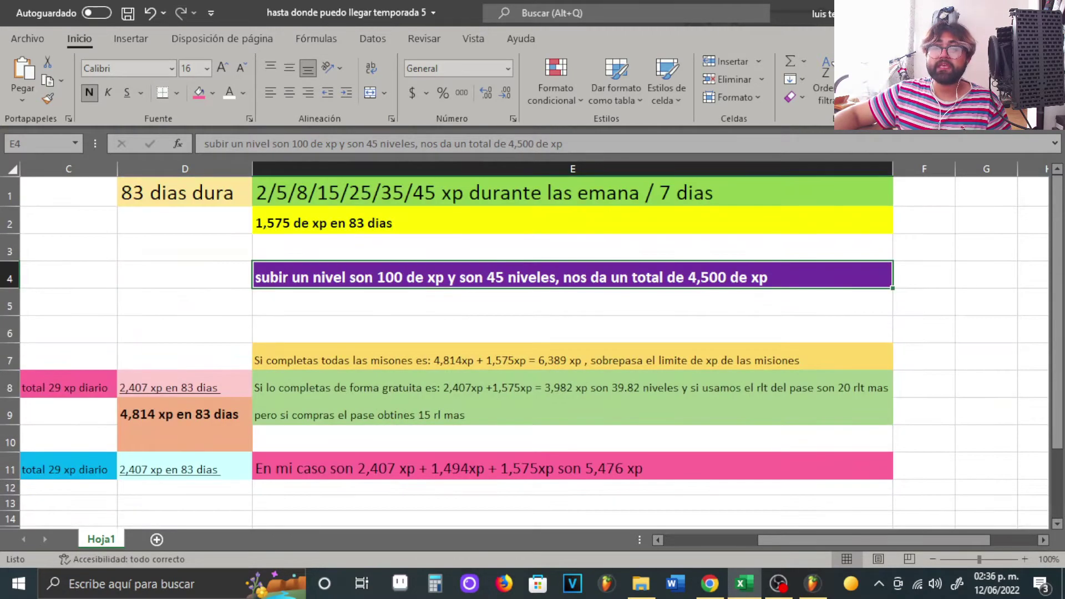
{"action": "scroll", "coordinate": [532, 349], "scroll_direction": "down", "scroll_amount": 2}
{"action": "scroll", "coordinate": [532, 349], "scroll_direction": "up", "scroll_amount": 2}
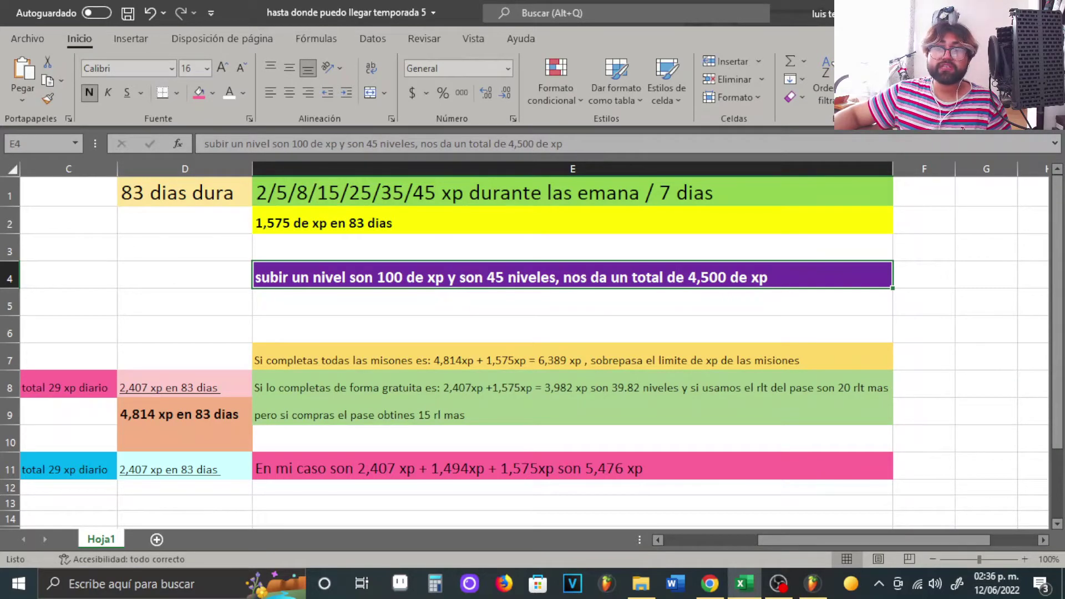
- Highlight the XP values of all missions in B3:B11
{"action": "scroll", "coordinate": [533, 349], "scroll_direction": "left", "scroll_amount": 3}
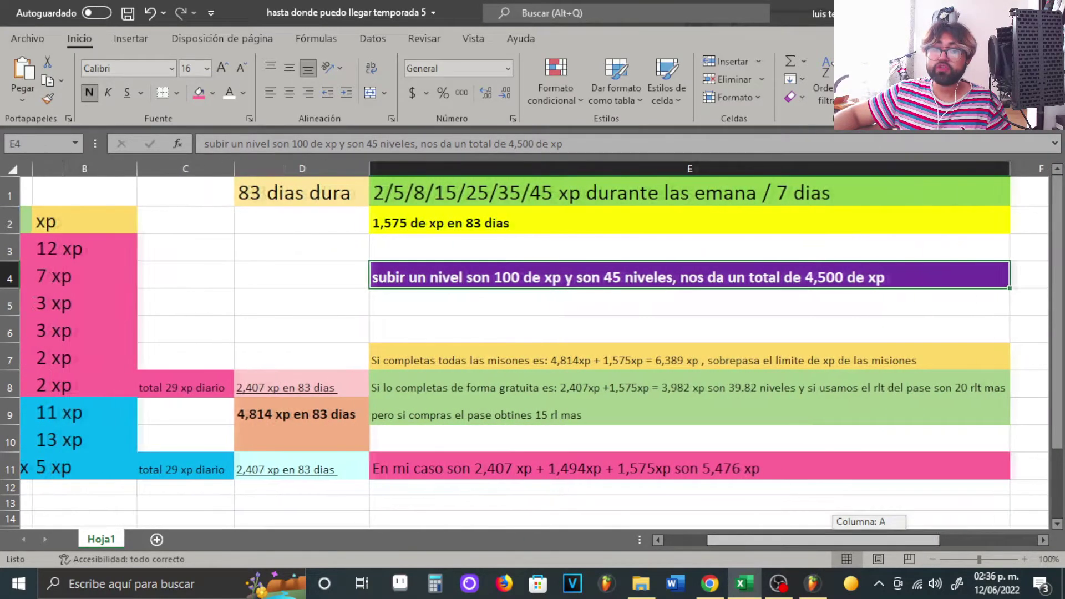
{"action": "scroll", "coordinate": [533, 349], "scroll_direction": "right", "scroll_amount": 1}
{"action": "left_click_drag", "start_coordinate": [72, 248], "coordinate": [72, 467]}
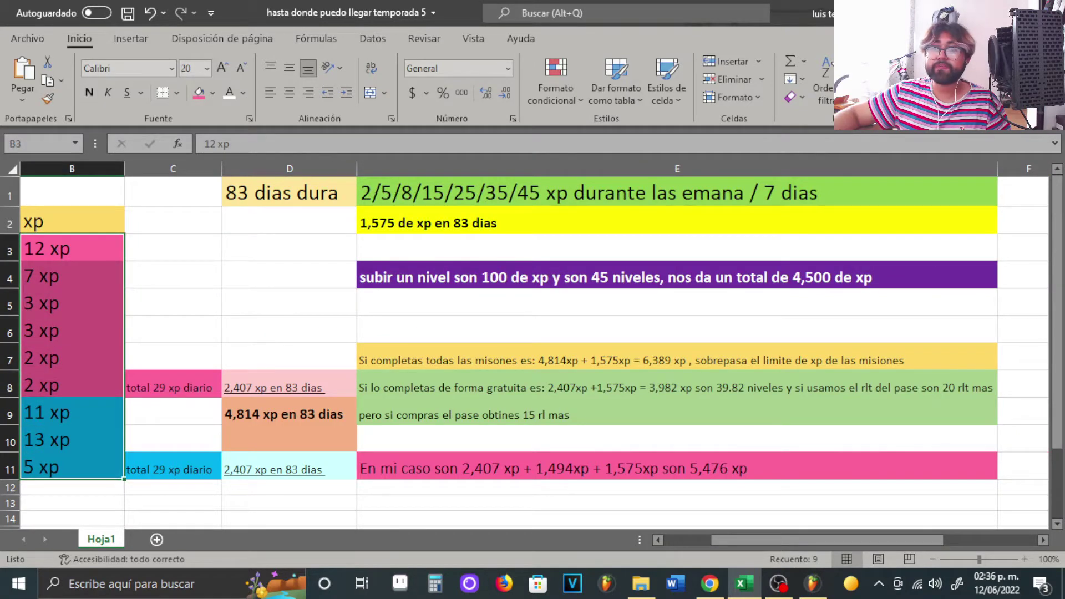
- Point out the 83-day weekly bonus total in cell E2 and the XP needed for 45 levels in cell E4
{"action": "left_click", "coordinate": [676, 221]}
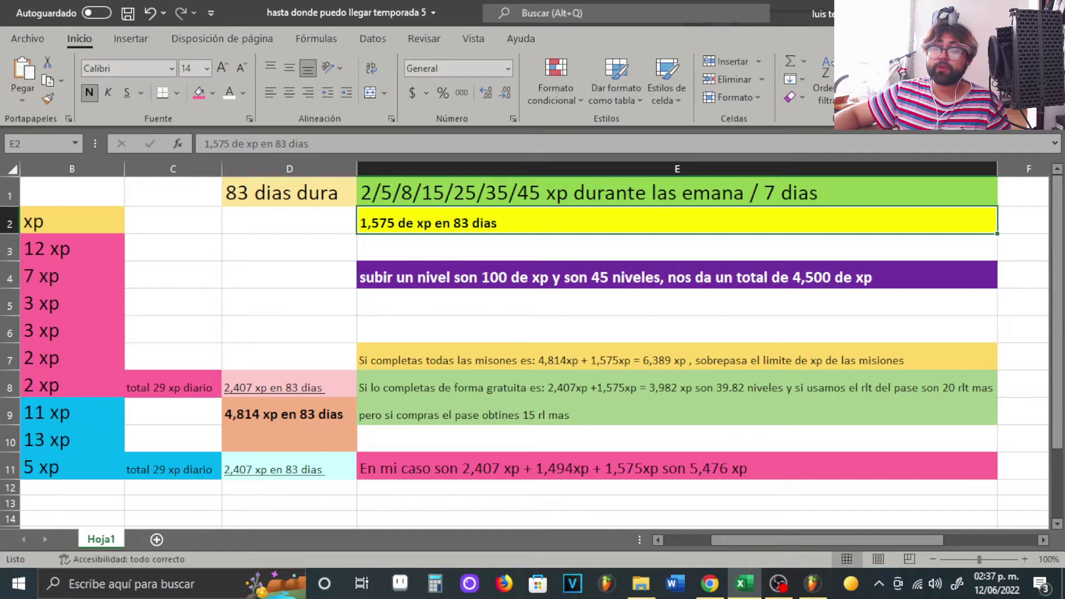
{"action": "left_click", "coordinate": [676, 357]}
{"action": "key", "text": "Up"}
{"action": "key", "text": "Up"}
{"action": "key", "text": "Up"}
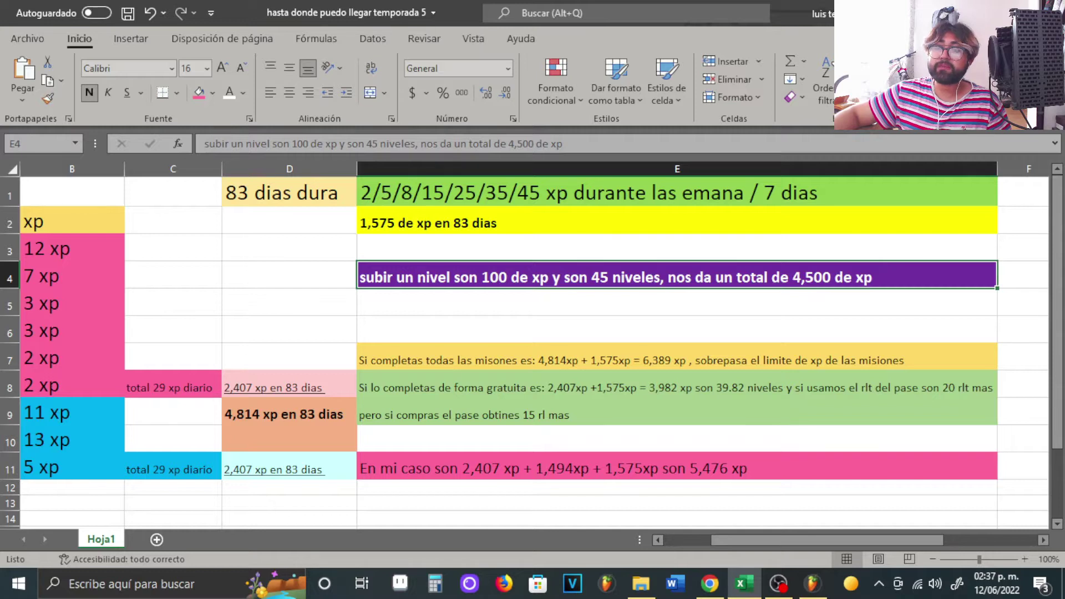
{"action": "left_click", "coordinate": [677, 357]}
{"action": "left_click", "coordinate": [676, 275]}
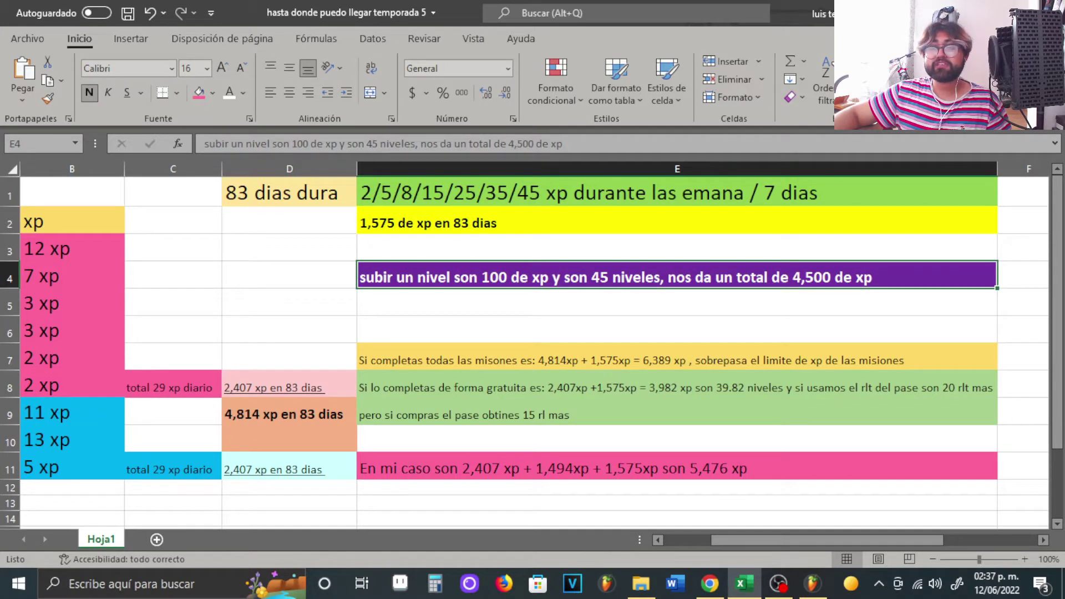
{"action": "left_click", "coordinate": [677, 357]}
{"action": "left_click", "coordinate": [677, 302]}
{"action": "left_click", "coordinate": [677, 329]}
{"action": "left_click", "coordinate": [677, 357]}
{"action": "left_click", "coordinate": [676, 329]}
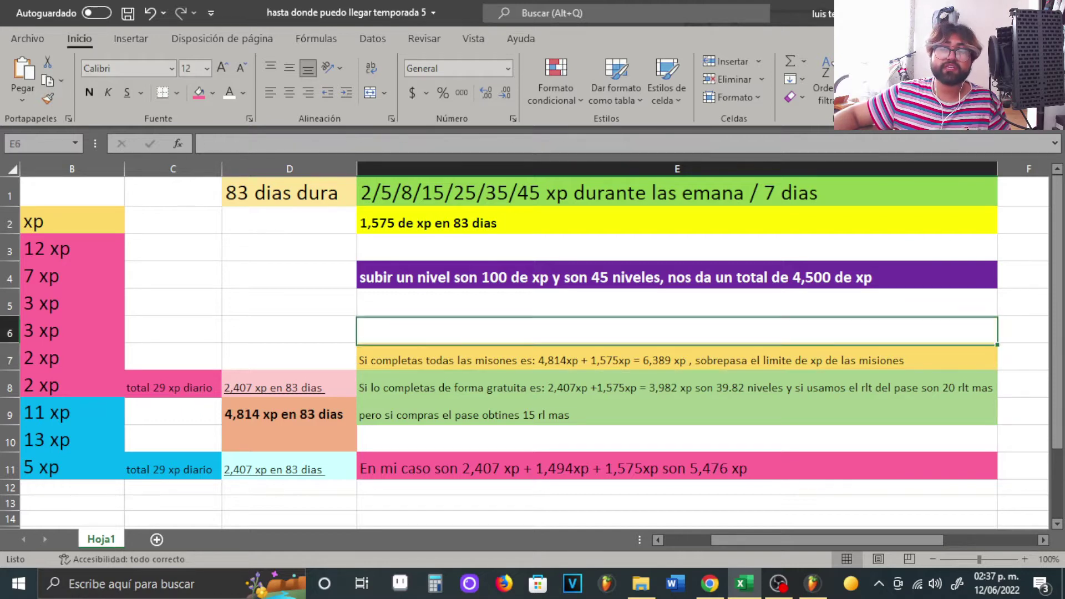
{"action": "left_click", "coordinate": [676, 301]}
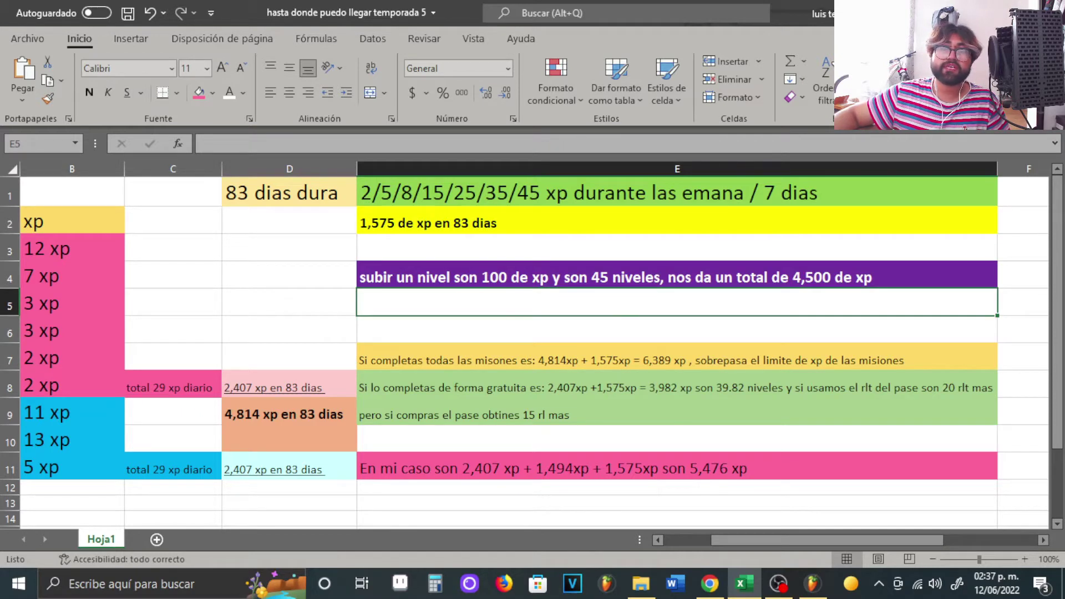
- Point out the season's duration in cell D1
{"action": "left_click", "coordinate": [288, 192]}
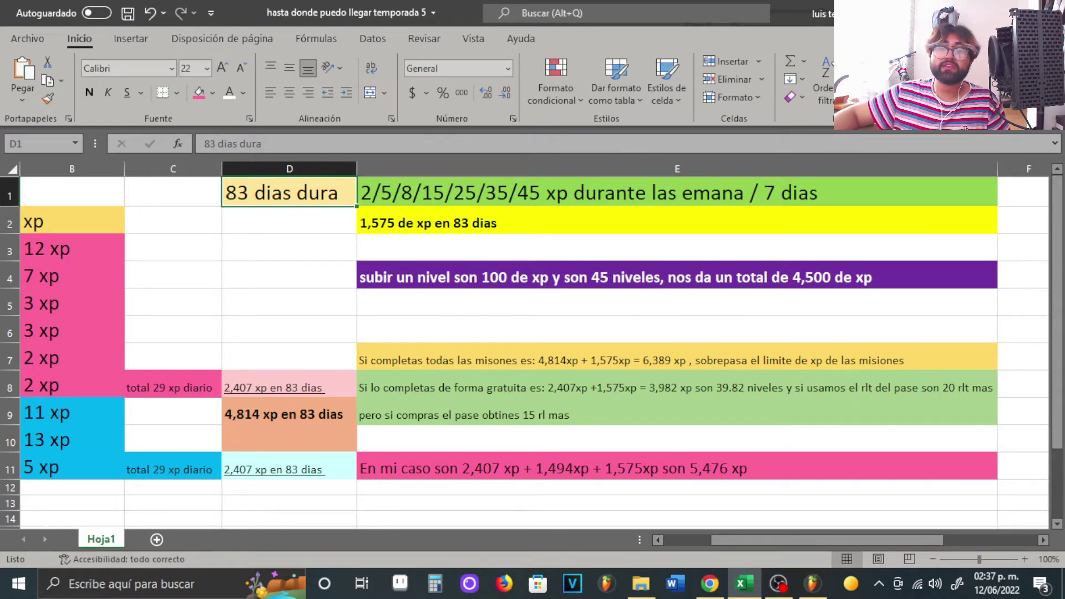
{"action": "scroll", "coordinate": [532, 352], "scroll_direction": "down", "scroll_amount": 2}
{"action": "scroll", "coordinate": [532, 353], "scroll_direction": "up", "scroll_amount": 2}
{"action": "mouse_move", "coordinate": [1056, 263]}
{"action": "left_mouse_down"}
{"action": "mouse_move", "coordinate": [1056, 278]}
{"action": "mouse_move", "coordinate": [1057, 263]}
{"action": "left_mouse_up"}
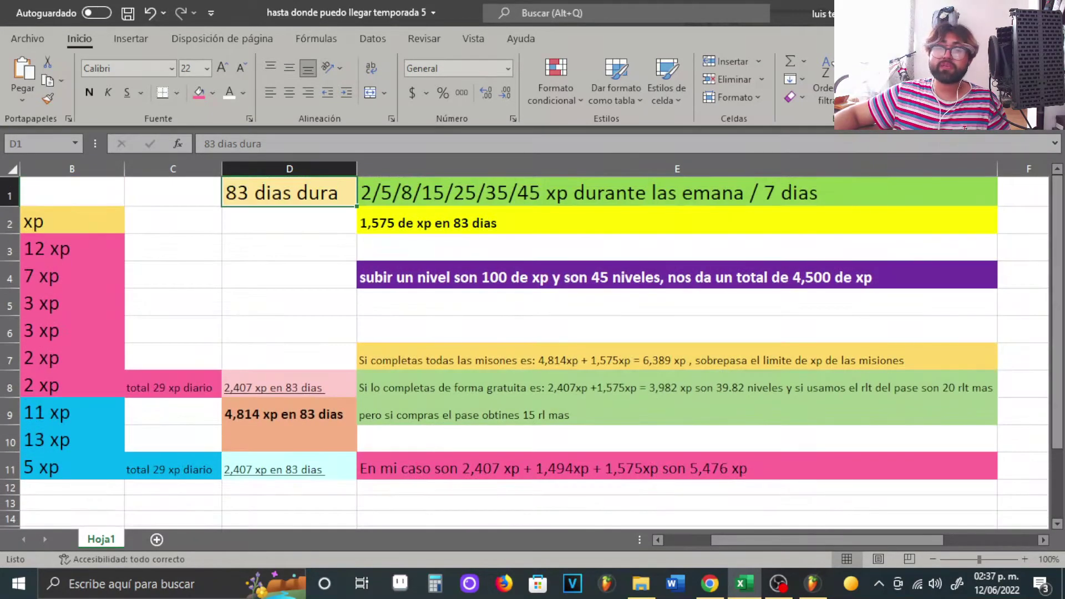
- Point out the mission XP values and the weekly total that feed the all-missions calculation in cell E7
{"action": "left_click_drag", "start_coordinate": [72, 248], "coordinate": [72, 488]}
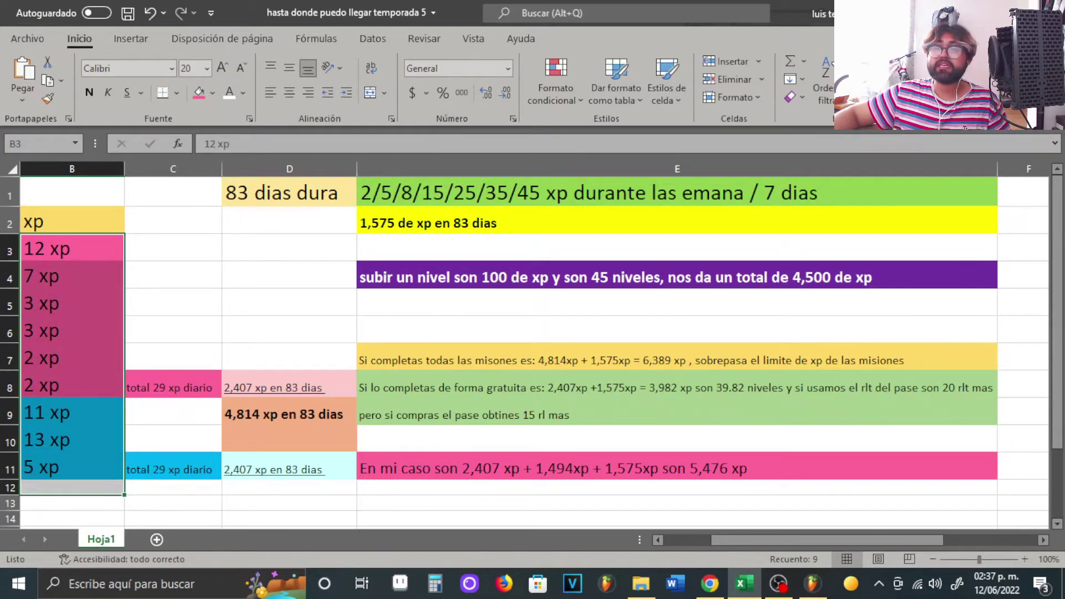
{"action": "left_click", "coordinate": [676, 220]}
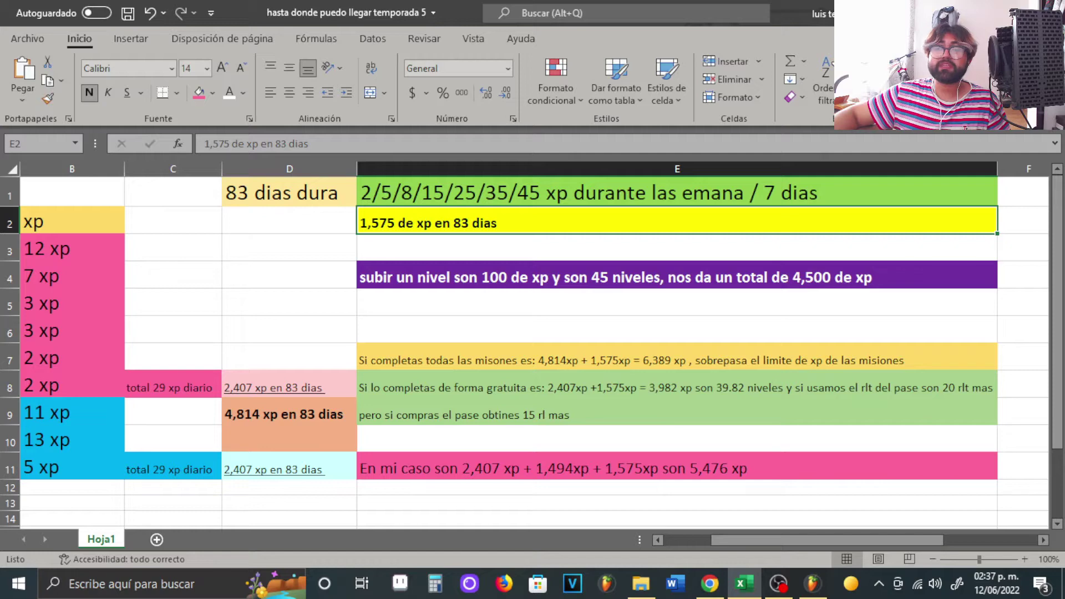
{"action": "left_click", "coordinate": [676, 356]}
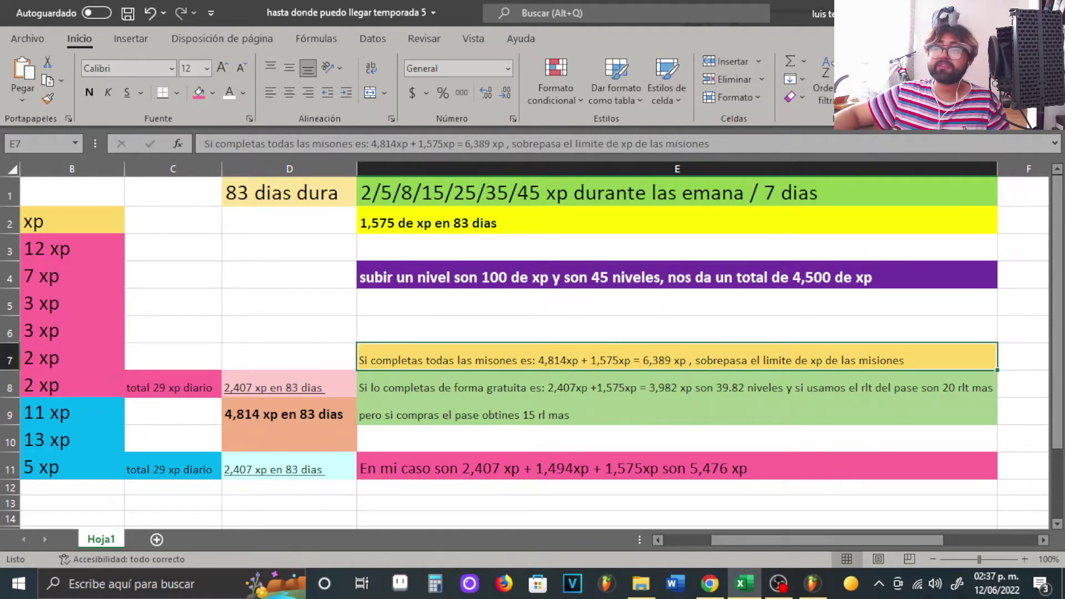
{"action": "mouse_move", "coordinate": [1056, 248]}
{"action": "left_mouse_down"}
{"action": "mouse_move", "coordinate": [1056, 318]}
{"action": "mouse_move", "coordinate": [1056, 248]}
{"action": "left_mouse_up"}
{"action": "scroll", "coordinate": [533, 349], "scroll_direction": "down", "scroll_amount": 1}
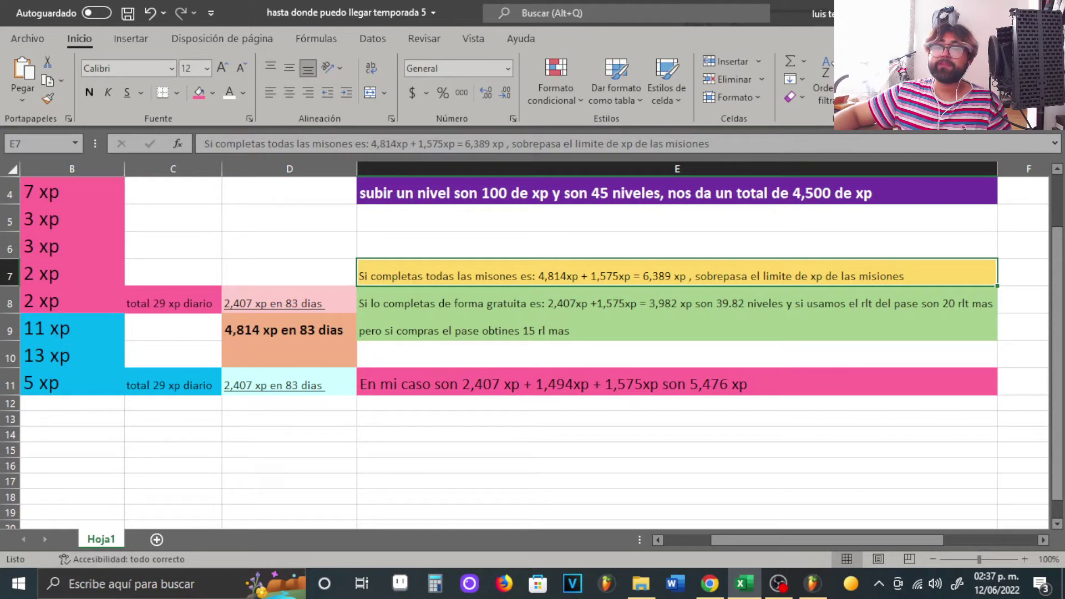
- Highlight the free missions and their daily total in A3:C8, and select their 83-day total in D8 and the weekly total in E2
{"action": "left_click_drag", "start_coordinate": [813, 540], "coordinate": [766, 539]}
{"action": "scroll", "coordinate": [532, 349], "scroll_direction": "up", "scroll_amount": 1}
{"action": "left_click_drag", "start_coordinate": [94, 248], "coordinate": [344, 388]}
{"action": "left_click", "coordinate": [441, 356]}
{"action": "left_click", "coordinate": [441, 384]}
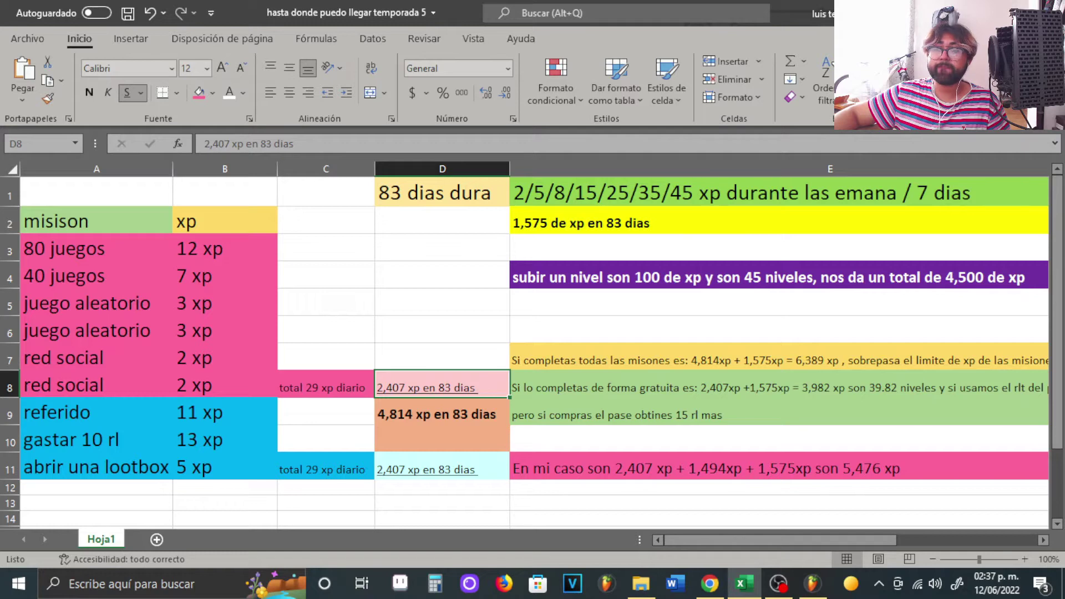
{"action": "left_click", "coordinate": [580, 221]}
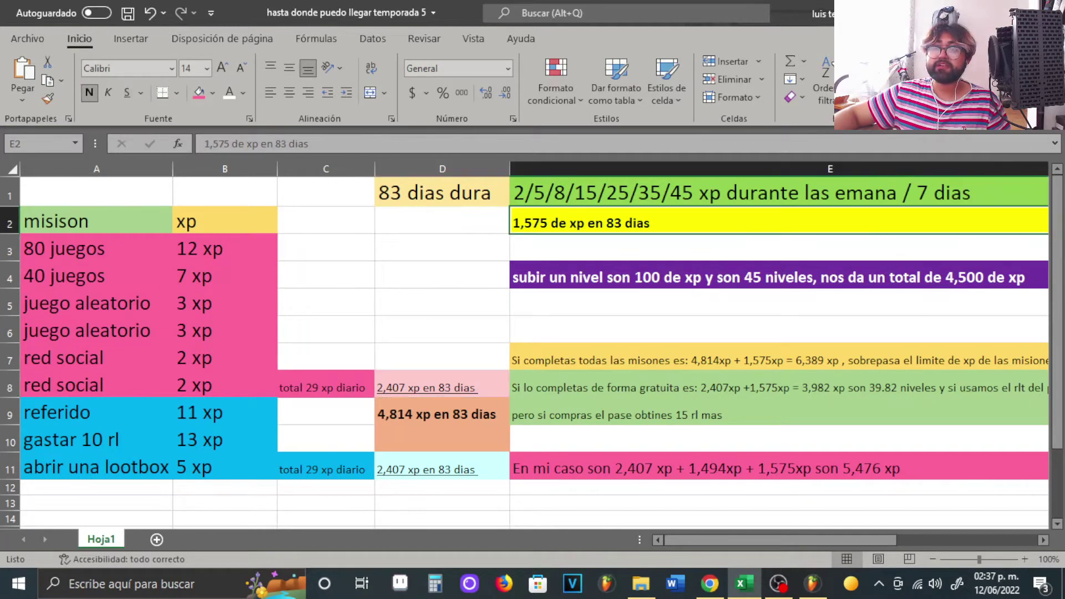
{"action": "left_click_drag", "start_coordinate": [765, 539], "coordinate": [859, 540]}
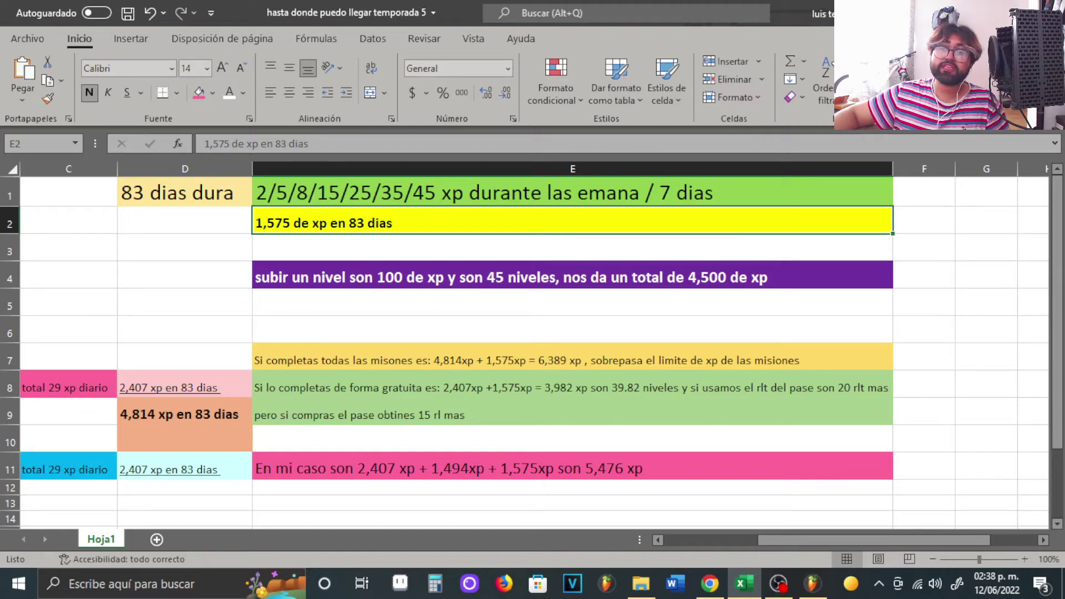
- Switch to RollerCoin in Chrome and page the event pass rewards forward to levels 36–40
{"action": "left_click", "coordinate": [709, 584]}
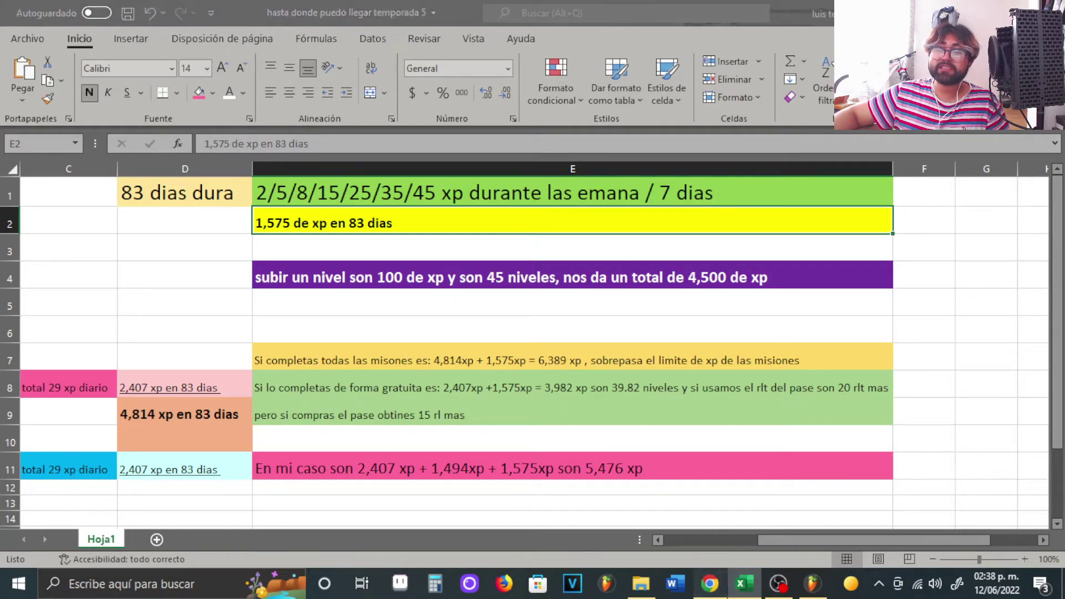
{"action": "left_click", "coordinate": [940, 499]}
{"action": "left_click", "coordinate": [940, 499]}
{"action": "left_click", "coordinate": [940, 499]}
{"action": "left_click", "coordinate": [940, 499]}
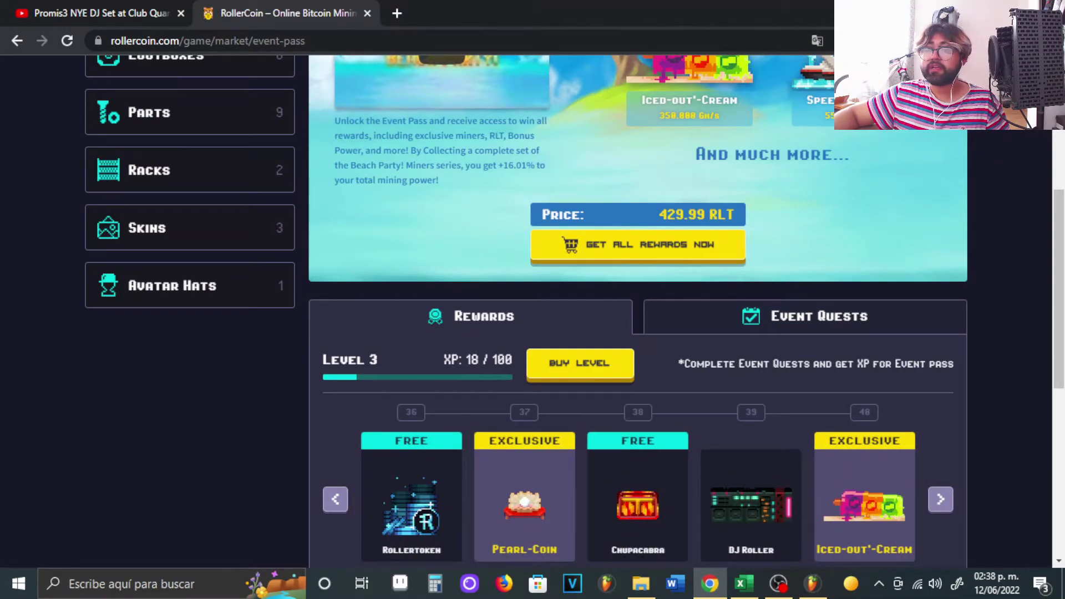
- Page the event pass rewards back to levels 1–5
{"action": "left_click", "coordinate": [335, 499]}
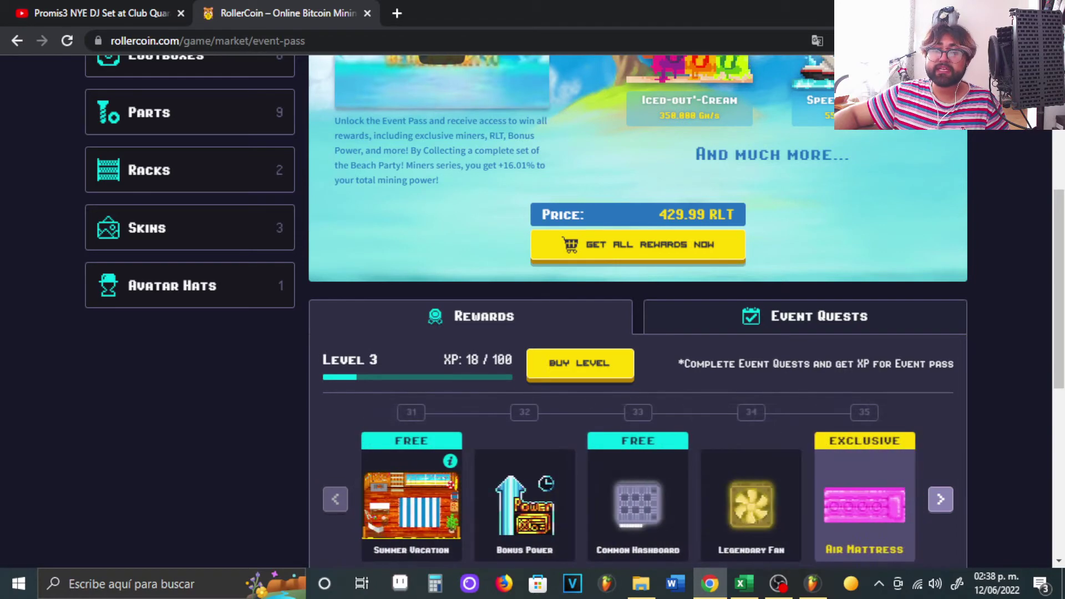
{"action": "left_click", "coordinate": [335, 499]}
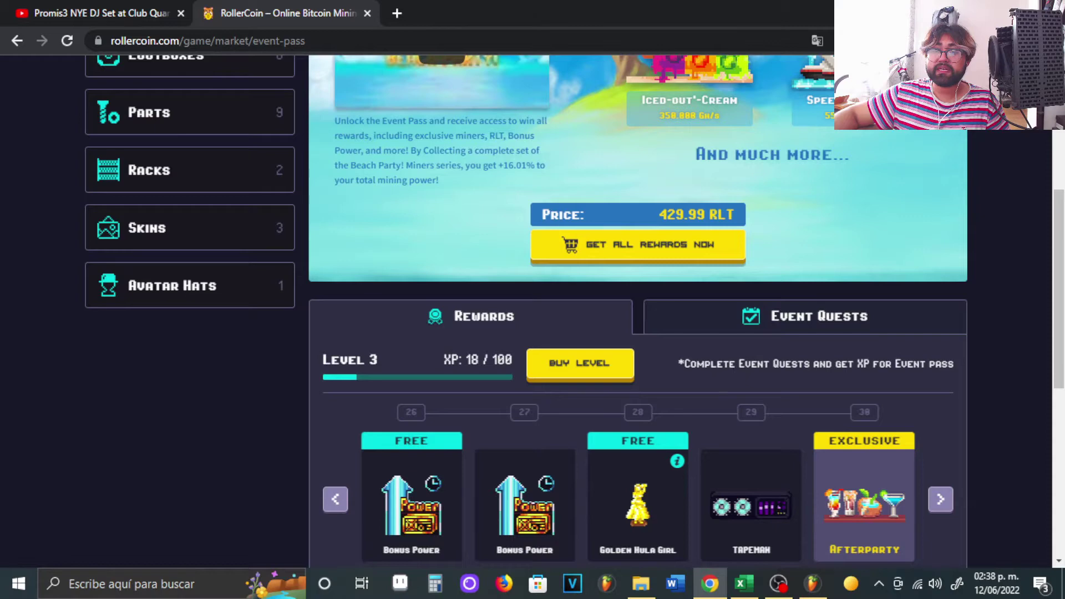
{"action": "left_click", "coordinate": [334, 499]}
{"action": "left_click", "coordinate": [335, 499]}
{"action": "left_click", "coordinate": [334, 499]}
{"action": "left_click", "coordinate": [335, 499]}
{"action": "left_click", "coordinate": [335, 499]}
- Page the event pass rewards forward to levels 41–45 and examine the power of each reward
{"action": "left_click", "coordinate": [939, 499]}
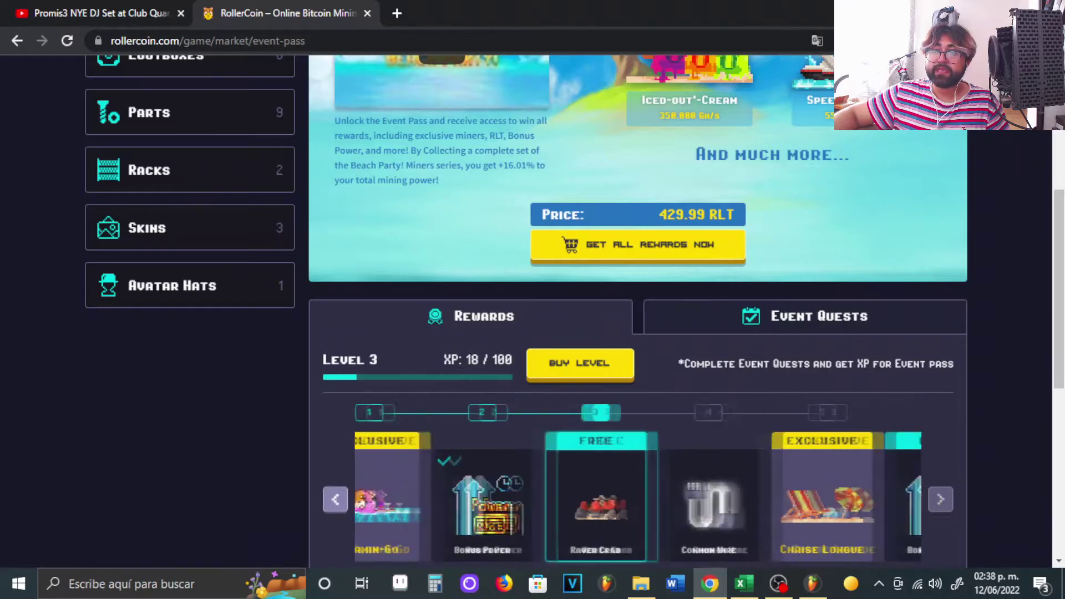
{"action": "left_click", "coordinate": [940, 499]}
{"action": "left_click", "coordinate": [939, 502]}
{"action": "left_click", "coordinate": [940, 502]}
{"action": "left_click", "coordinate": [939, 502]}
{"action": "left_click", "coordinate": [940, 503]}
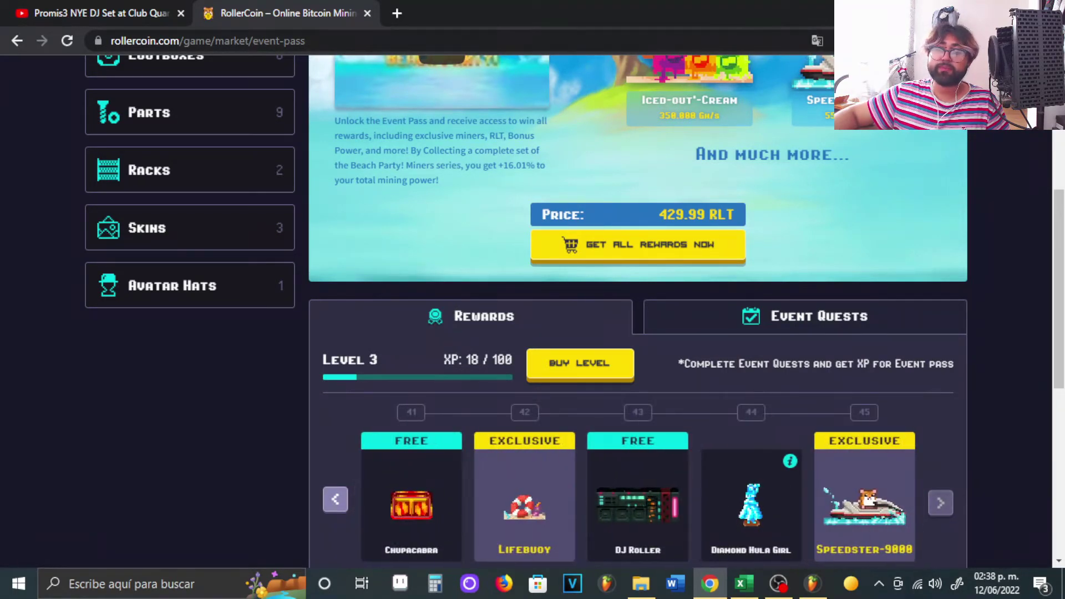
{"action": "scroll", "coordinate": [940, 502], "scroll_direction": "down", "scroll_amount": 3}
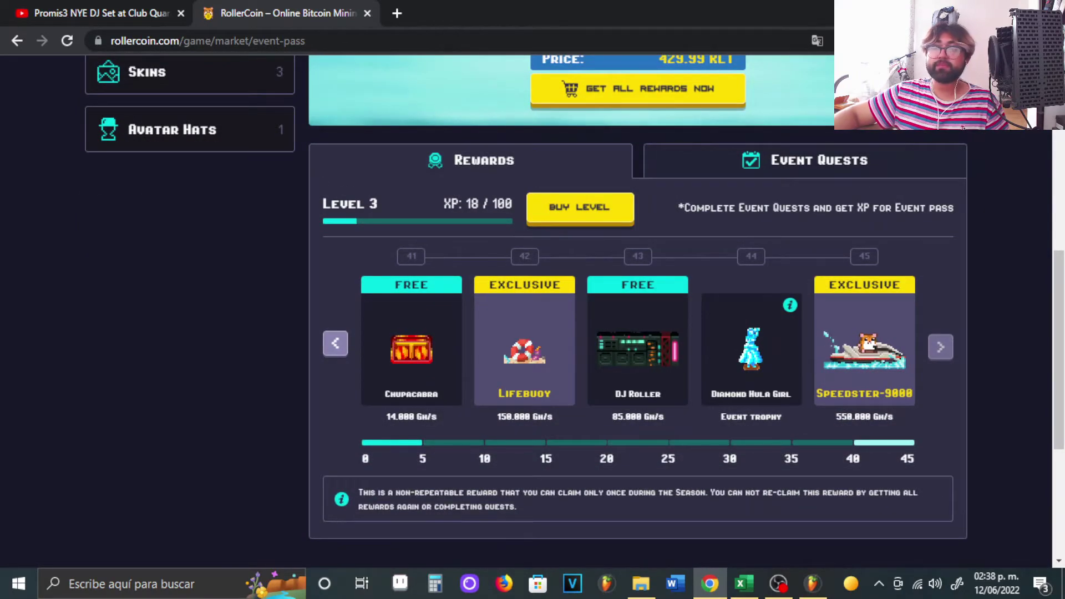
{"action": "scroll", "coordinate": [574, 311], "scroll_direction": "up", "scroll_amount": 2}
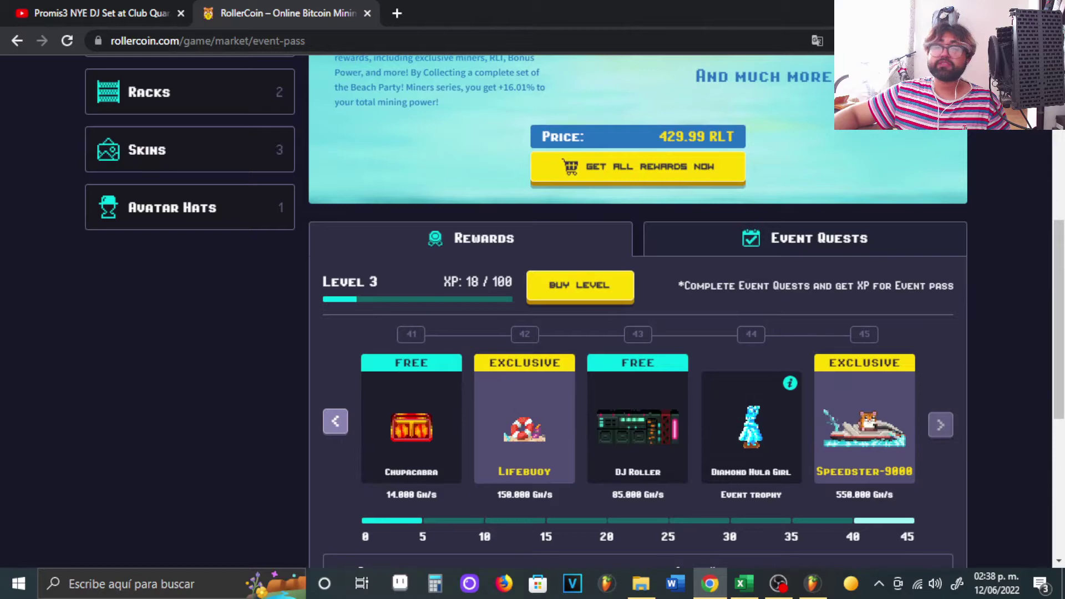
- Show the rewards for levels 36–40 and switch to the Excel sheet to check the reachable-level calculations
{"action": "left_click", "coordinate": [335, 421]}
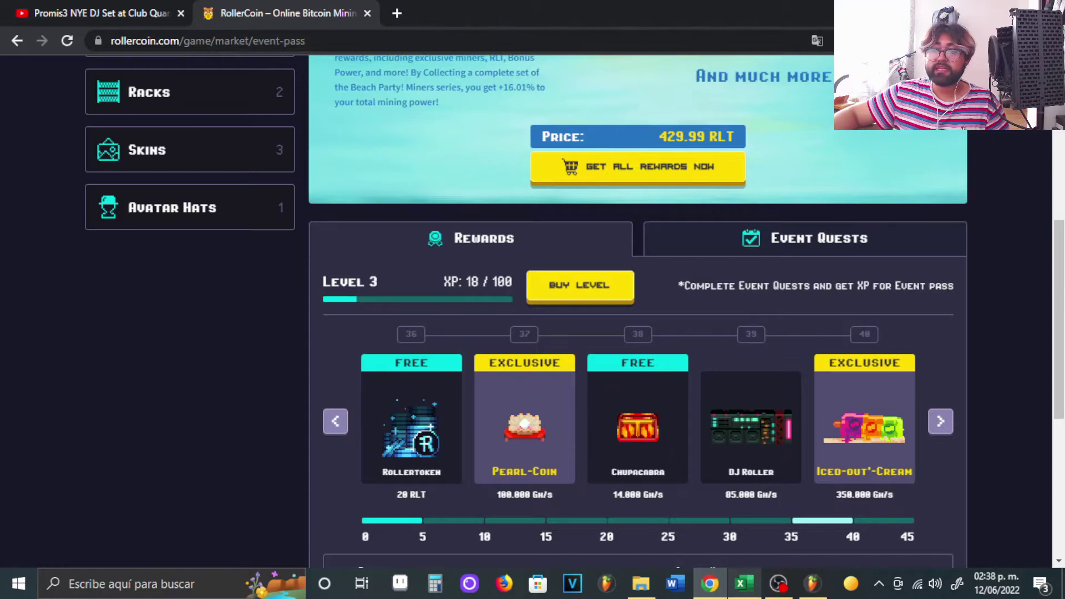
{"action": "left_click", "coordinate": [740, 584]}
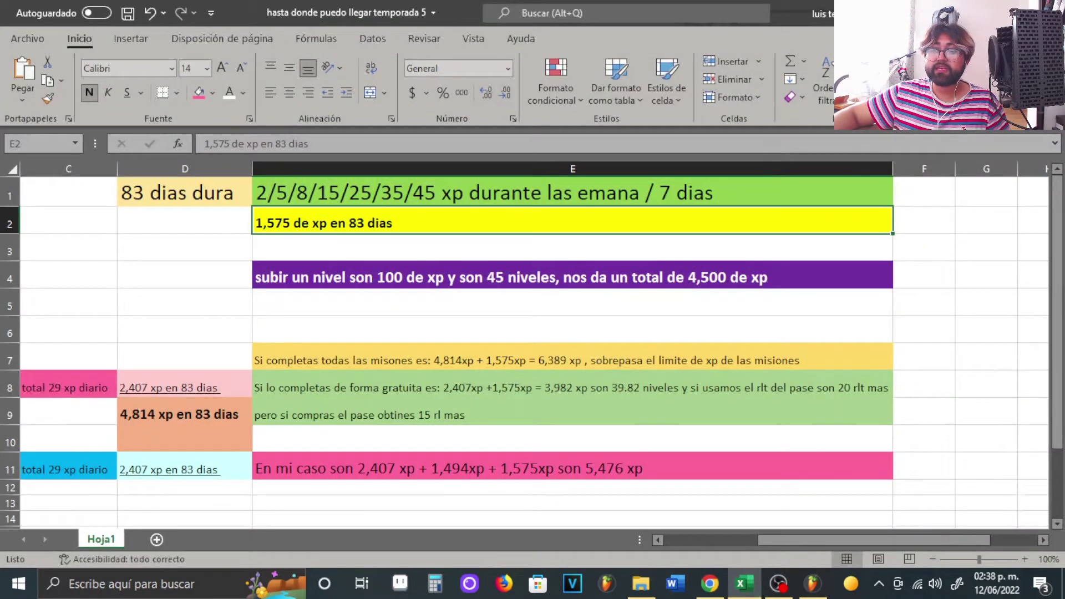
- Return to RollerCoin in Chrome and page the rewards from levels 41–45 back to levels 11–15
{"action": "left_click", "coordinate": [710, 583]}
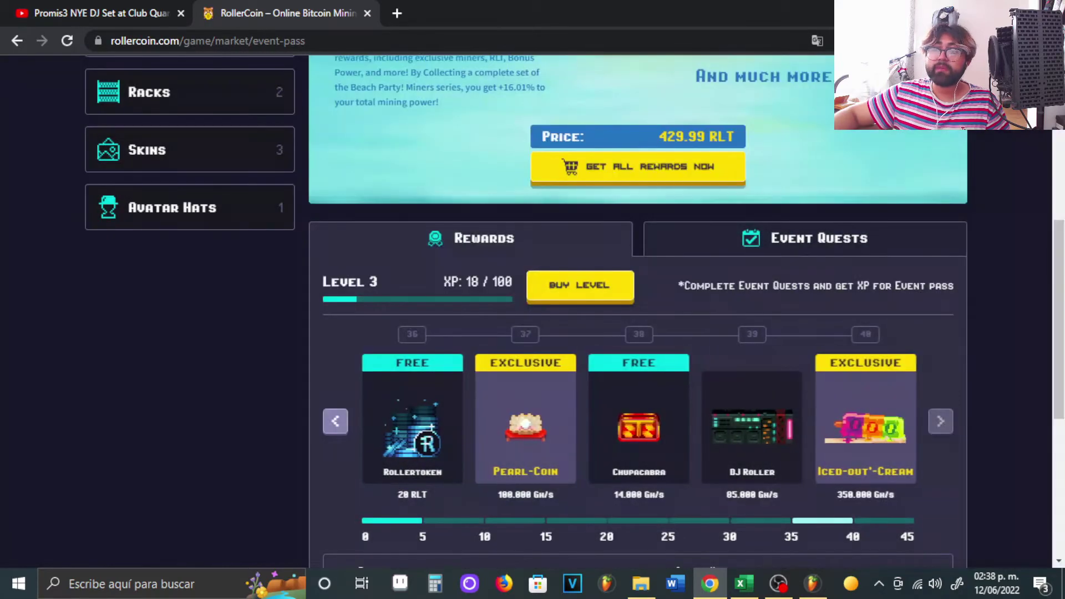
{"action": "left_click", "coordinate": [940, 421]}
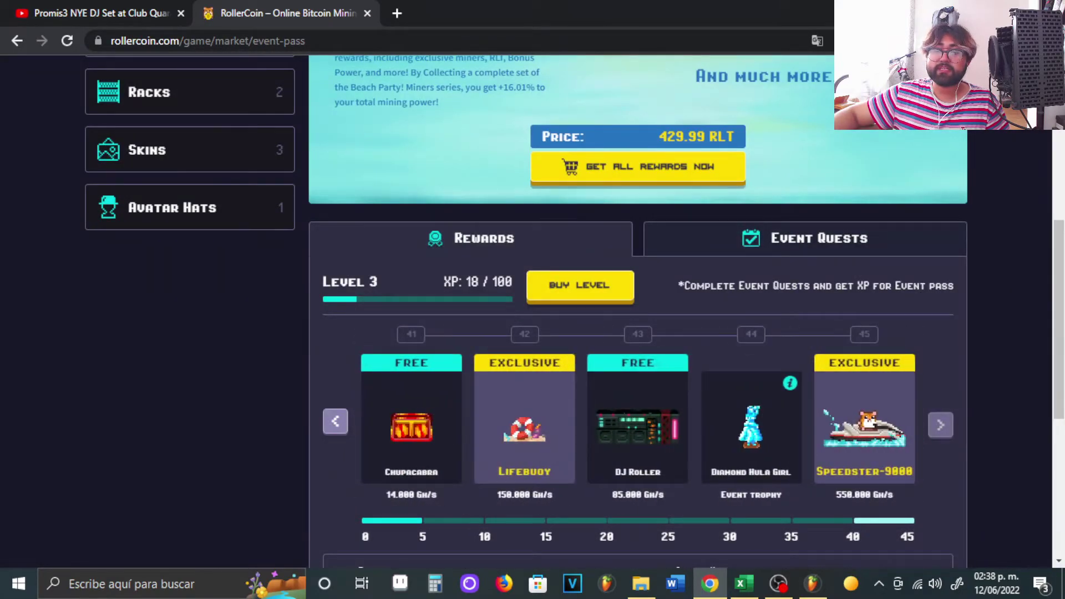
{"action": "left_click", "coordinate": [335, 424]}
{"action": "left_click", "coordinate": [335, 424]}
{"action": "left_click", "coordinate": [335, 424]}
{"action": "left_click", "coordinate": [335, 424]}
{"action": "left_click", "coordinate": [335, 424]}
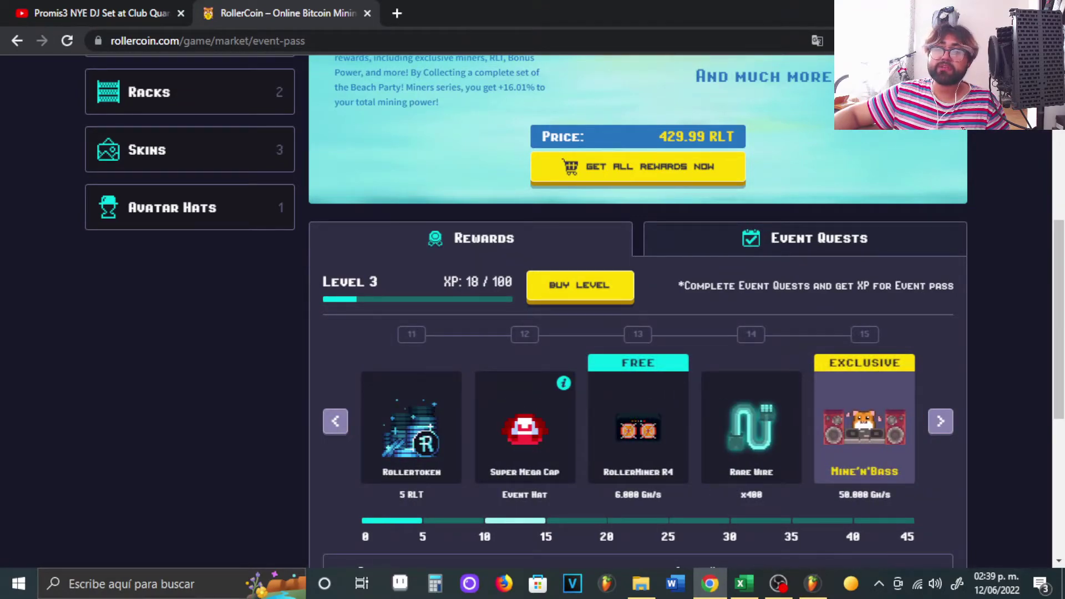
- Page from the level 11–15 rewards forward to levels 41–45, checking the RollerToken rewards along the way
{"action": "left_click", "coordinate": [940, 422]}
{"action": "left_click", "coordinate": [940, 422]}
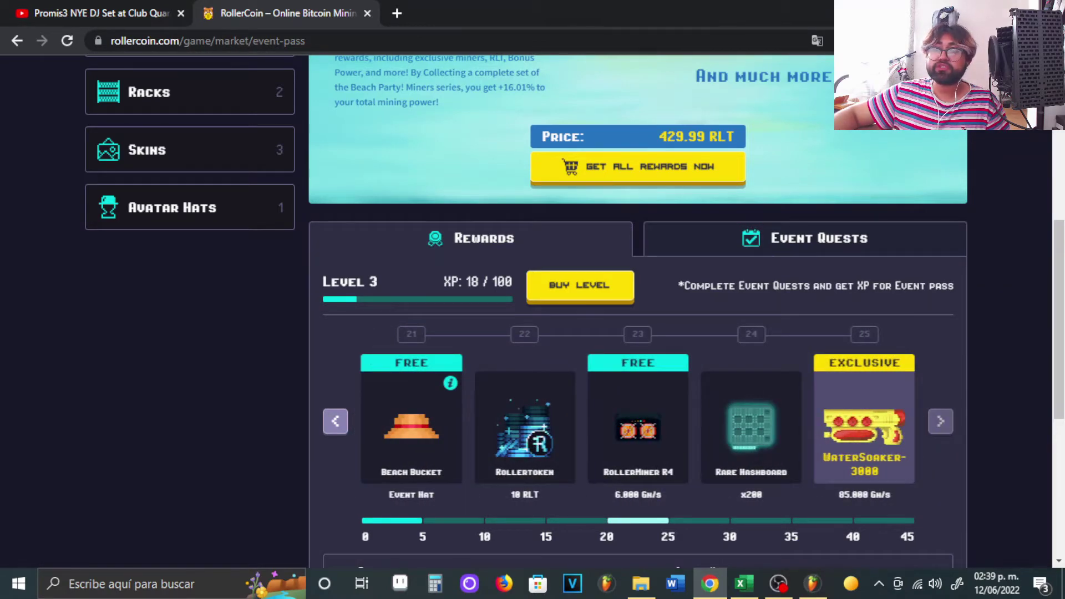
{"action": "left_click", "coordinate": [940, 421]}
{"action": "left_click", "coordinate": [940, 422]}
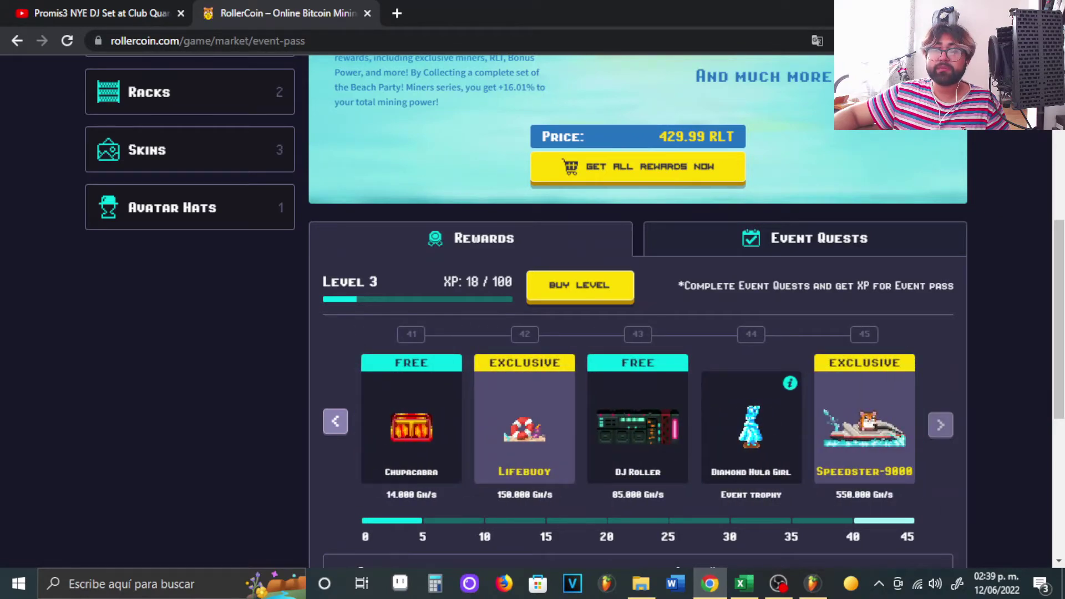
- Compare the level 36–40 rewards with the level 41–45 rewards and go back up to the Season 5 banner
{"action": "left_click", "coordinate": [335, 421]}
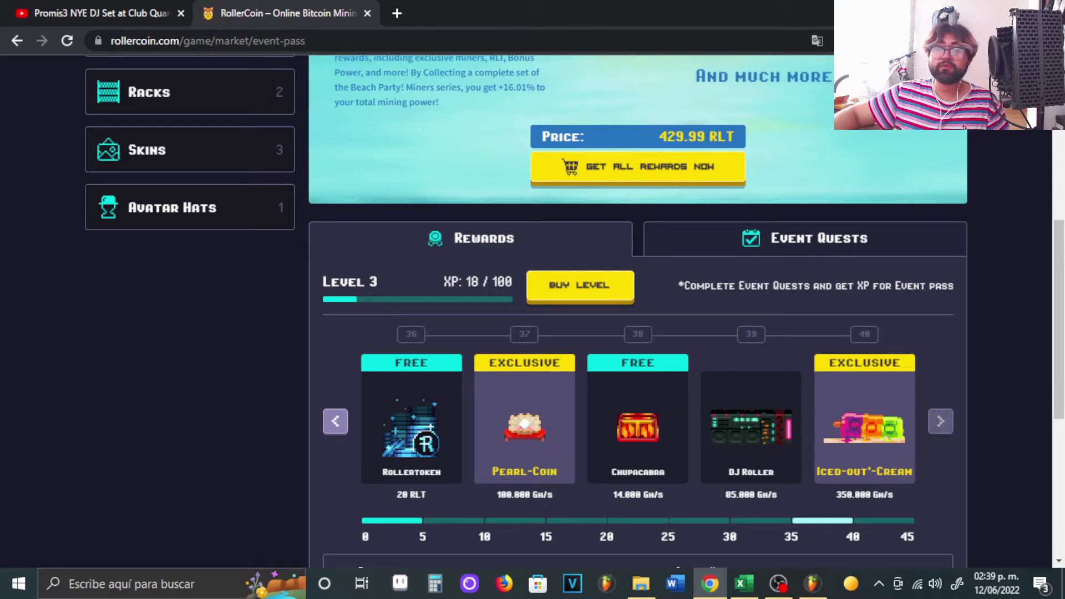
{"action": "left_click", "coordinate": [940, 421]}
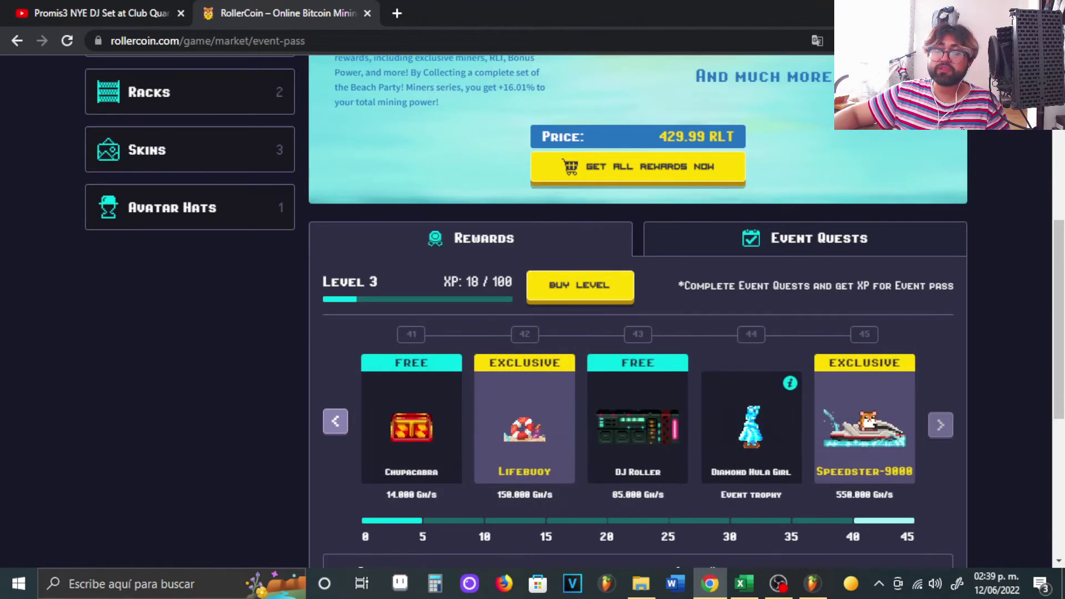
{"action": "left_click", "coordinate": [335, 421]}
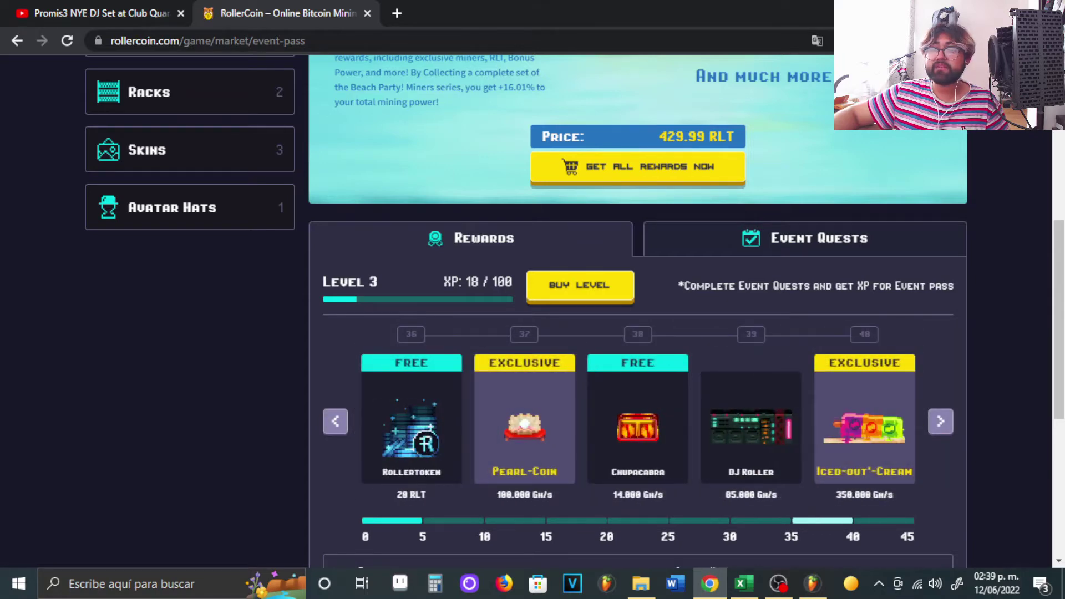
{"action": "left_click", "coordinate": [940, 421]}
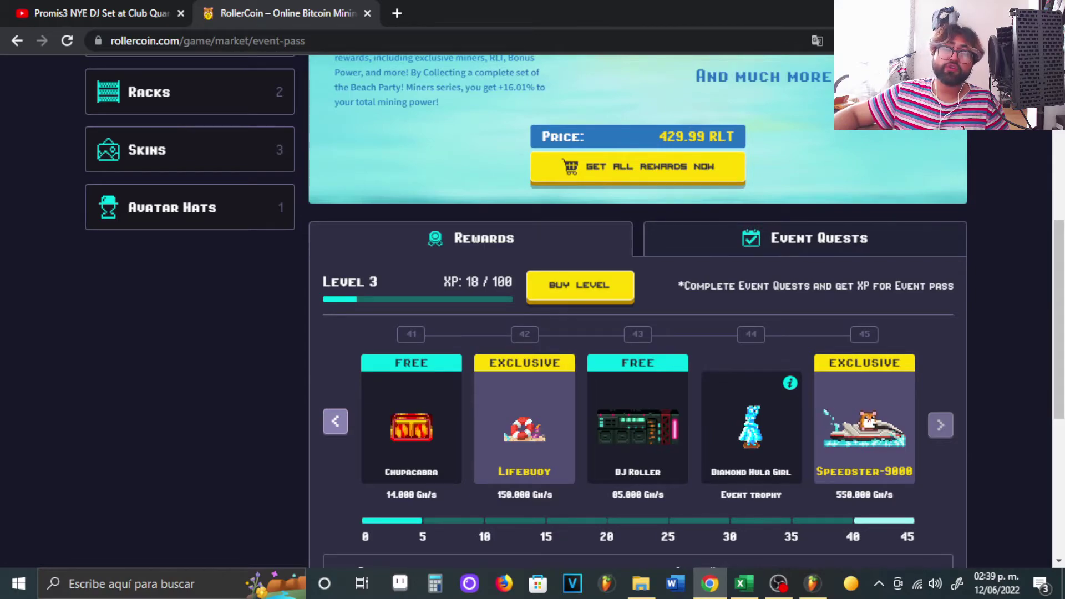
{"action": "scroll", "coordinate": [638, 310], "scroll_direction": "up", "scroll_amount": 1}
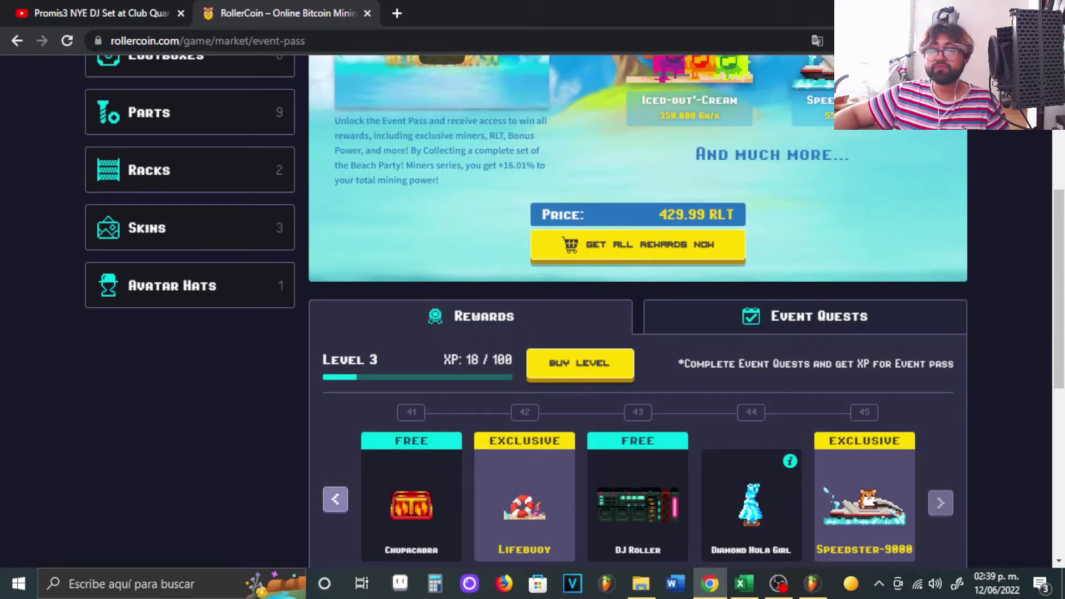
{"action": "scroll", "coordinate": [434, 344], "scroll_direction": "up", "scroll_amount": 4}
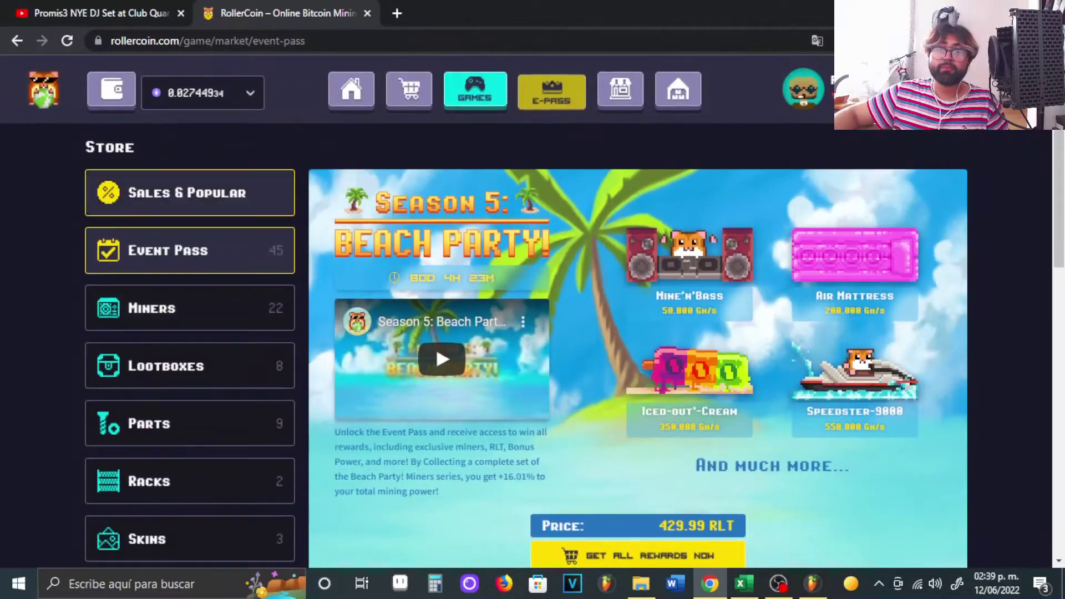
- Open the details of the level 45 Speedster-9000 reward and close them again
{"action": "scroll", "coordinate": [435, 344], "scroll_direction": "down", "scroll_amount": 6}
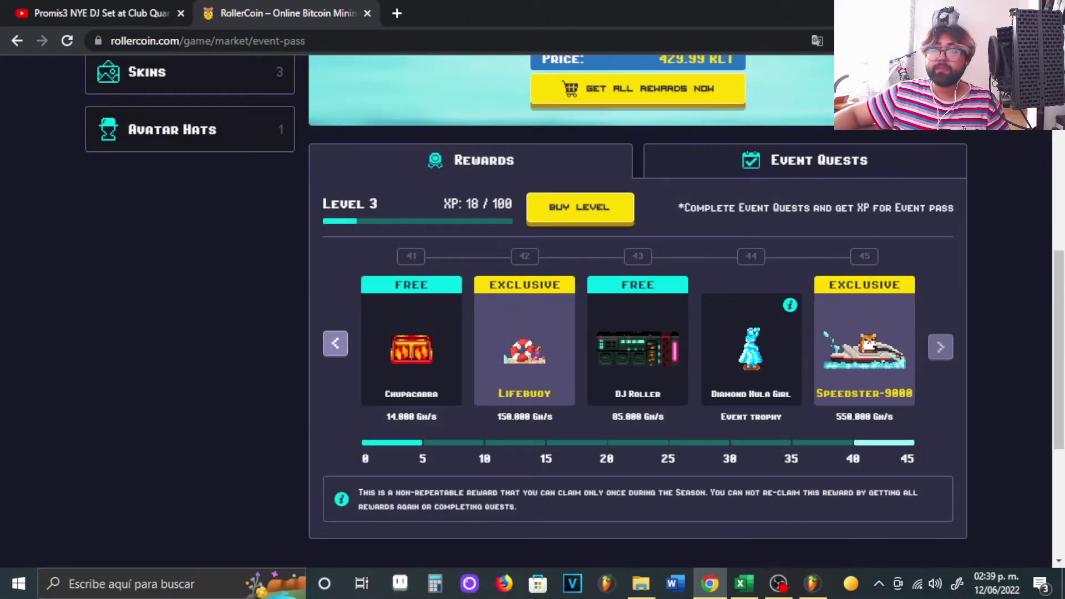
{"action": "left_click", "coordinate": [863, 348]}
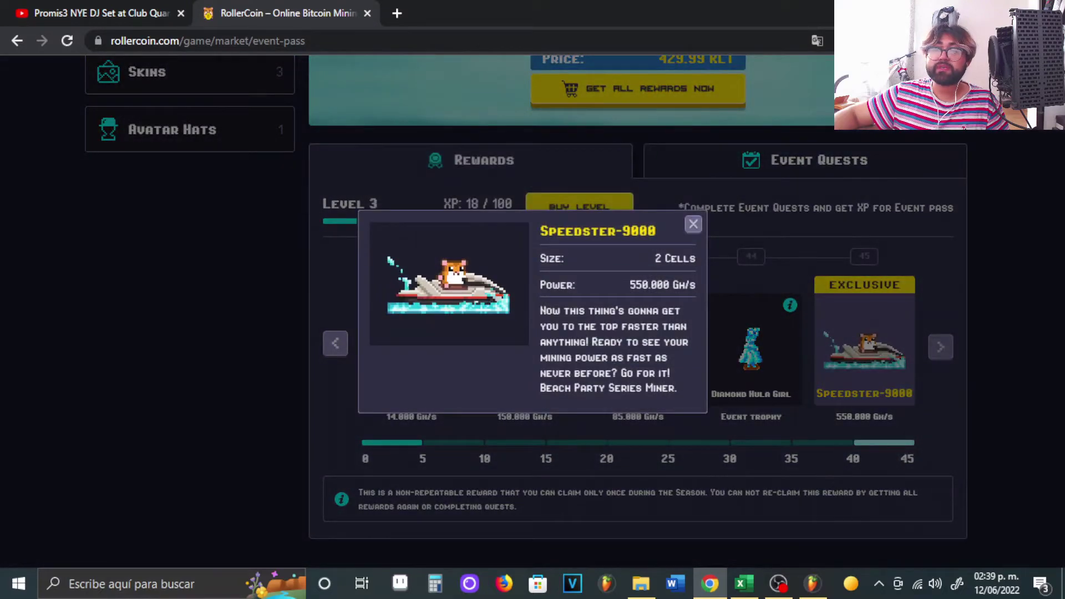
{"action": "left_click", "coordinate": [693, 224]}
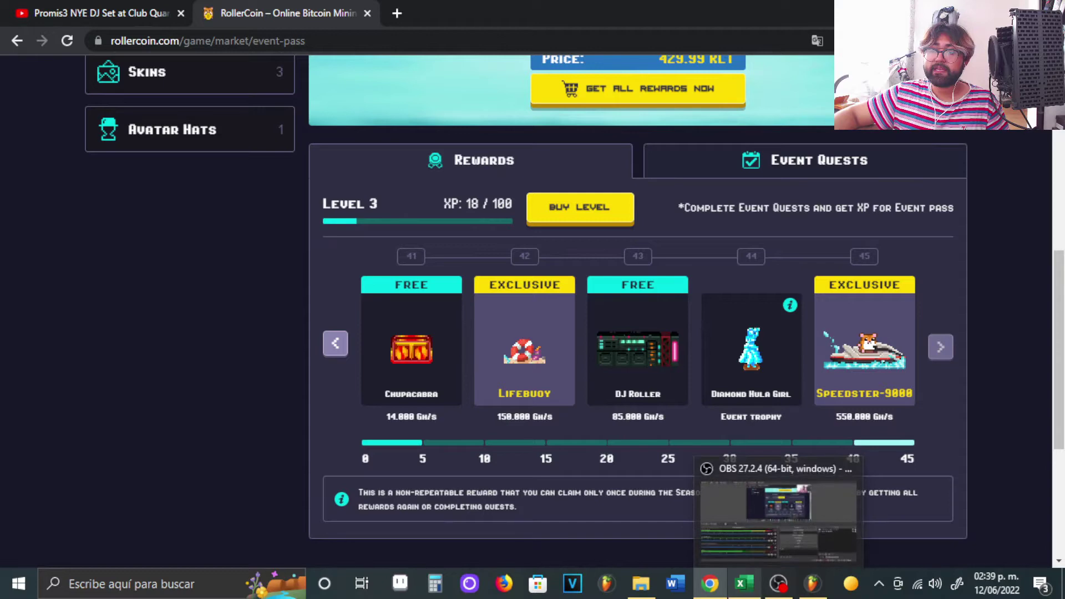
- Check the XP totals in the Excel sheet, then return to RollerCoin in Chrome and compare the level 36–40 rewards with levels 41–45
{"action": "left_click", "coordinate": [743, 583]}
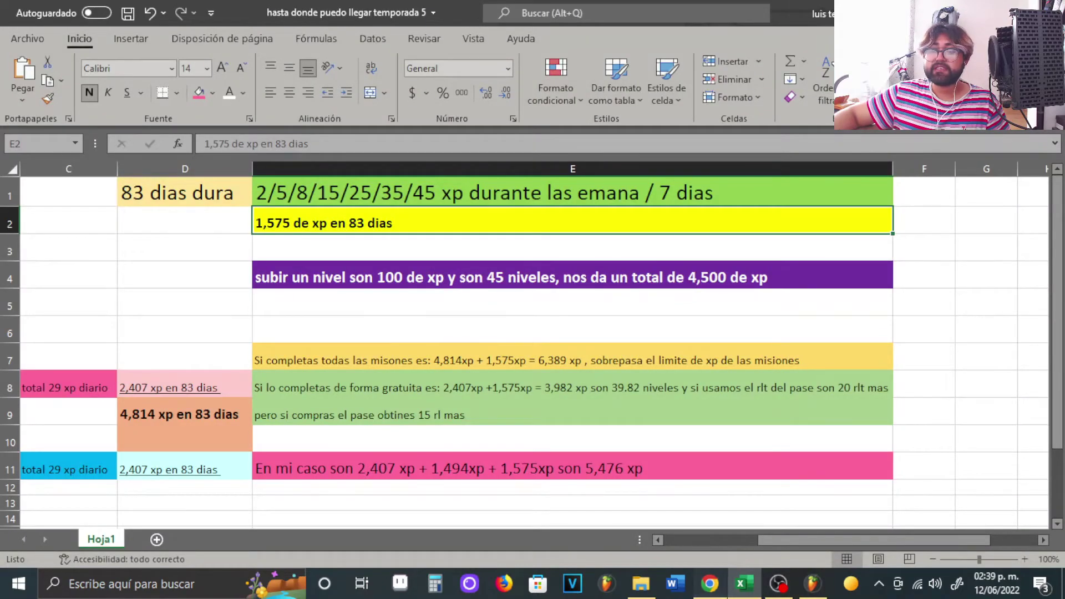
{"action": "left_click", "coordinate": [709, 583]}
{"action": "left_click", "coordinate": [335, 343]}
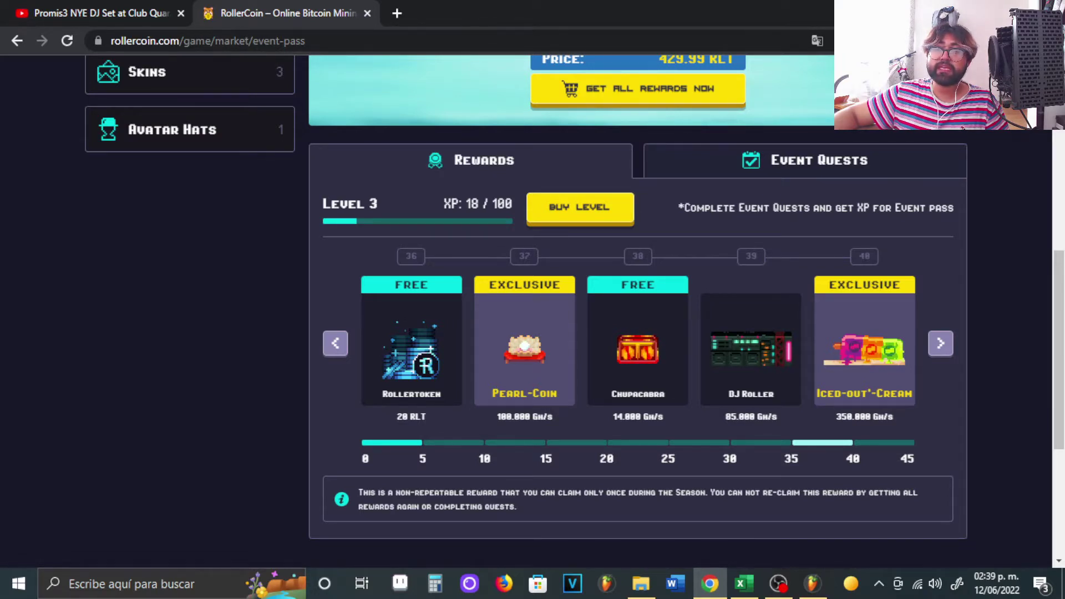
{"action": "left_click", "coordinate": [335, 343]}
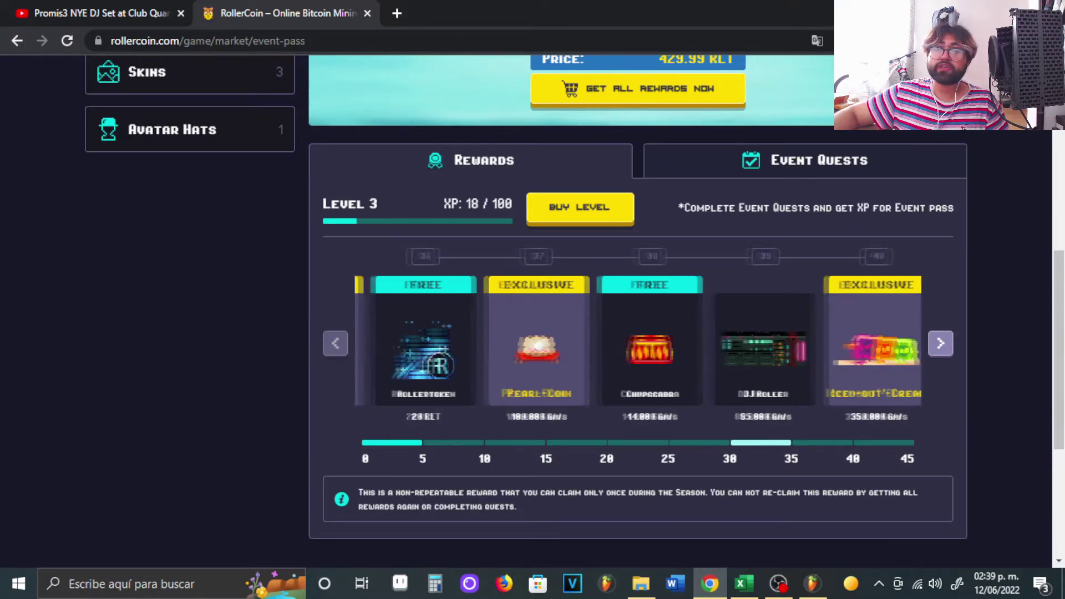
{"action": "left_click", "coordinate": [940, 344]}
{"action": "left_click", "coordinate": [940, 344]}
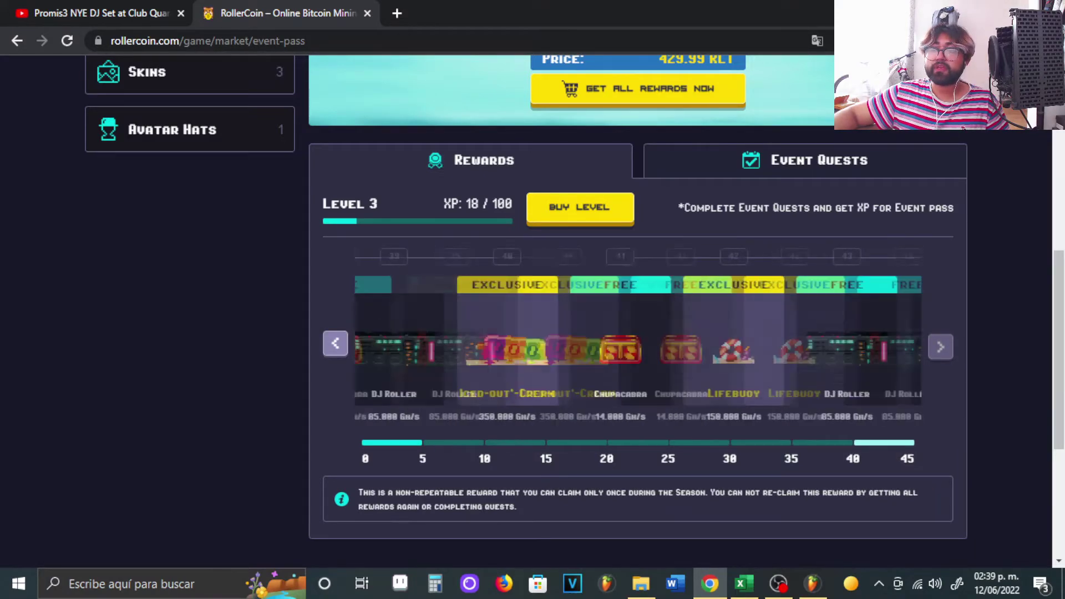
- Page the event pass rewards from levels 41–45 all the way back to levels 1–5
{"action": "left_click", "coordinate": [335, 344]}
{"action": "left_click", "coordinate": [335, 343]}
{"action": "left_click", "coordinate": [335, 343]}
{"action": "left_click", "coordinate": [335, 343]}
{"action": "left_click", "coordinate": [335, 343]}
{"action": "left_click", "coordinate": [335, 343]}
{"action": "left_click", "coordinate": [335, 344]}
{"action": "left_click", "coordinate": [335, 343]}
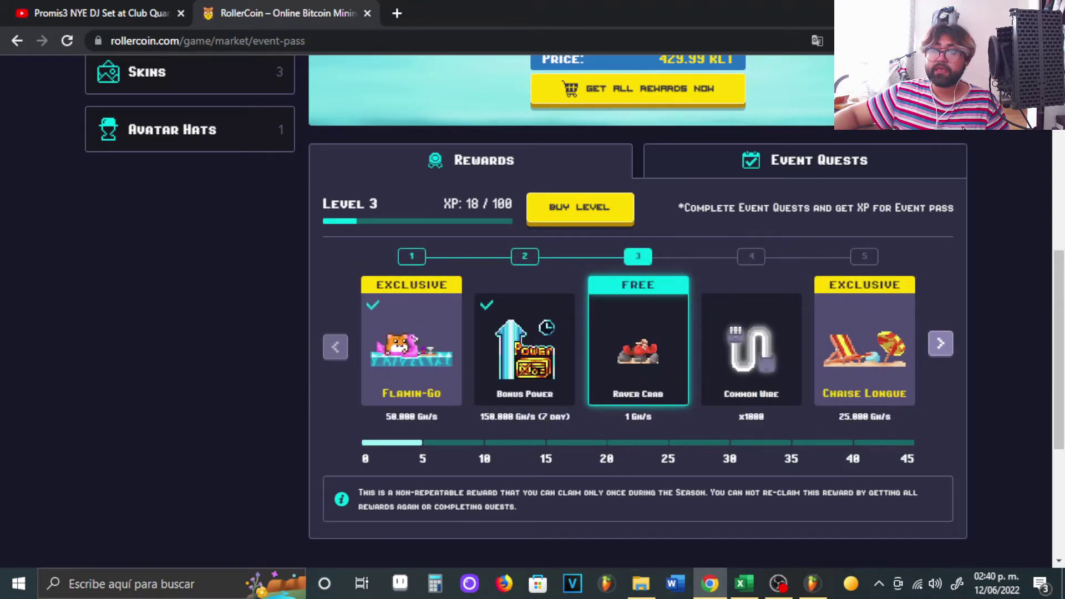
- Page the event pass rewards forward from levels 1–5 to the last levels, 41–45
{"action": "left_click", "coordinate": [940, 343]}
{"action": "left_click", "coordinate": [940, 343]}
{"action": "left_click", "coordinate": [940, 343]}
{"action": "left_click", "coordinate": [940, 344]}
{"action": "left_click", "coordinate": [940, 343]}
{"action": "left_click", "coordinate": [940, 344]}
{"action": "left_click", "coordinate": [940, 344]}
{"action": "left_click", "coordinate": [940, 343]}
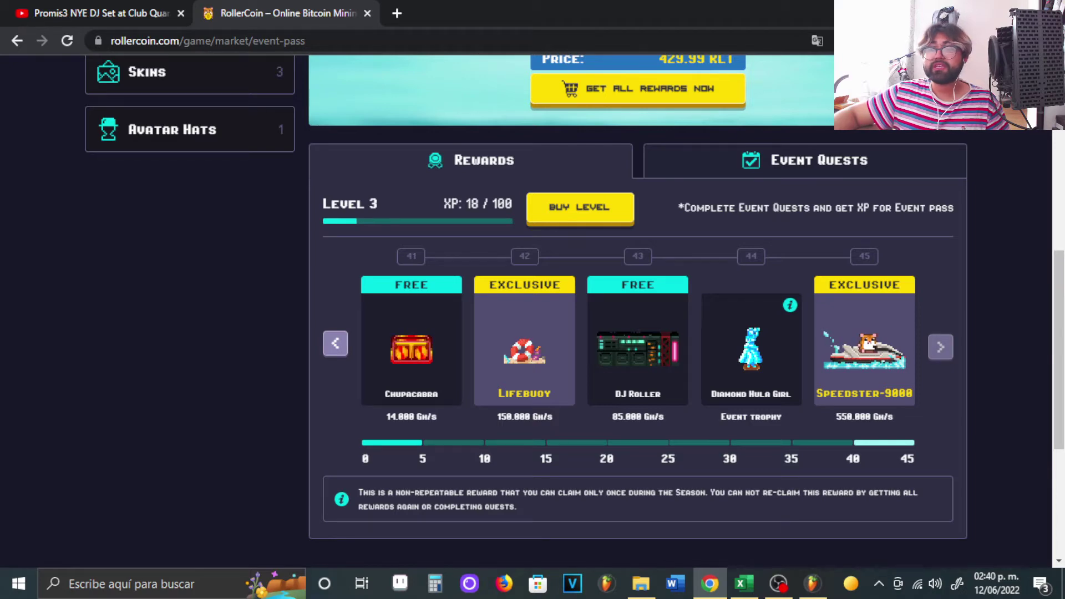
- Switch to the Excel sheet and highlight the pink mission block with its XP values in cells A3:C8
{"action": "left_click", "coordinate": [743, 583]}
{"action": "scroll", "coordinate": [571, 349], "scroll_direction": "down", "scroll_amount": 1}
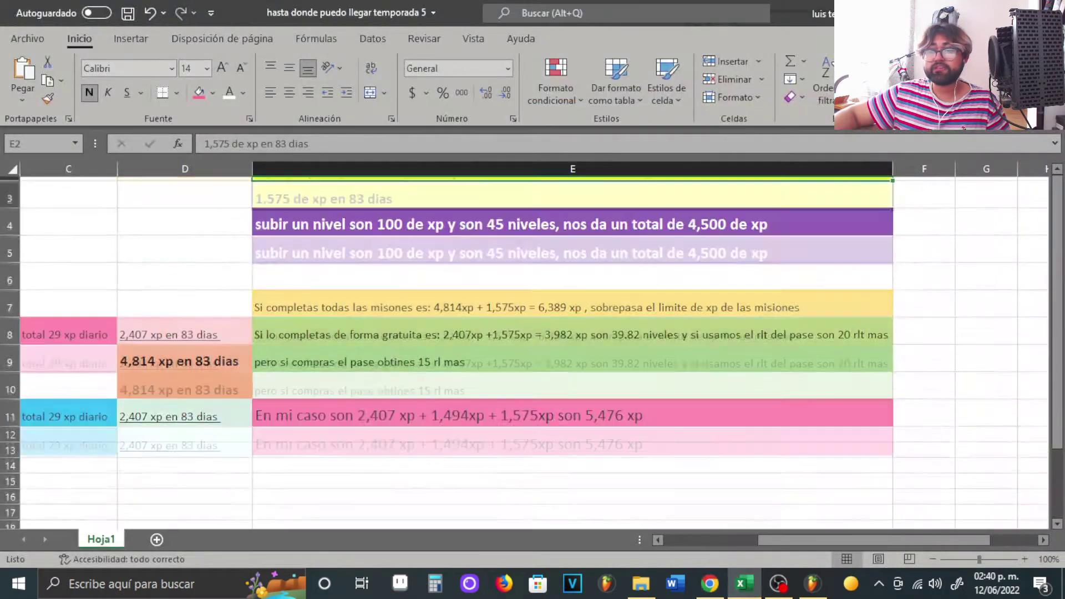
{"action": "scroll", "coordinate": [555, 333], "scroll_direction": "down", "scroll_amount": 1}
{"action": "scroll", "coordinate": [527, 352], "scroll_direction": "up", "scroll_amount": 1}
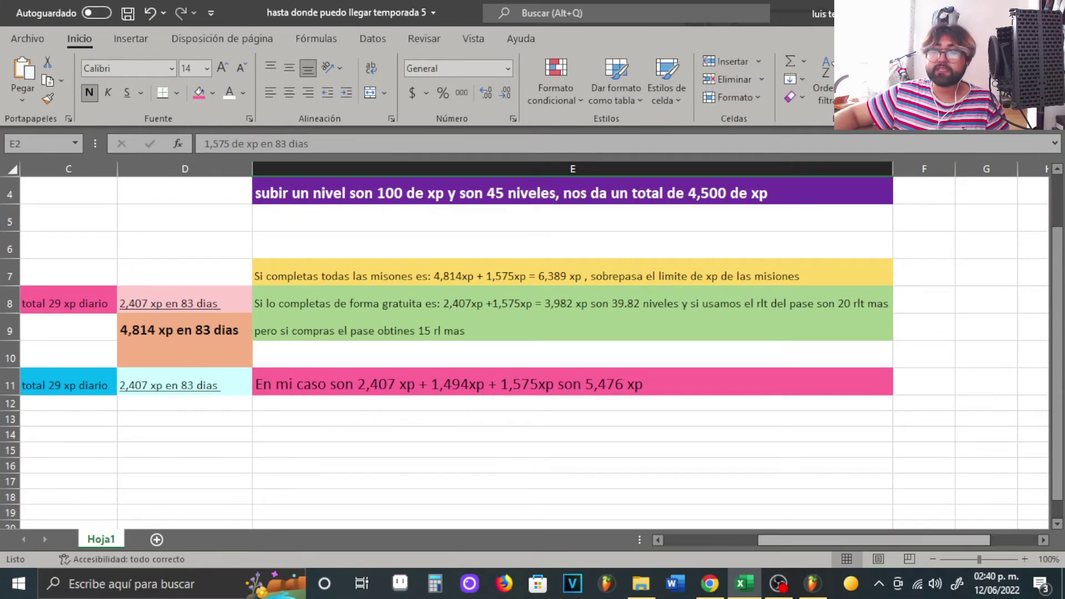
{"action": "left_click_drag", "start_coordinate": [899, 540], "coordinate": [807, 539]}
{"action": "scroll", "coordinate": [532, 333], "scroll_direction": "up", "scroll_amount": 1}
{"action": "left_click_drag", "start_coordinate": [55, 248], "coordinate": [327, 385]}
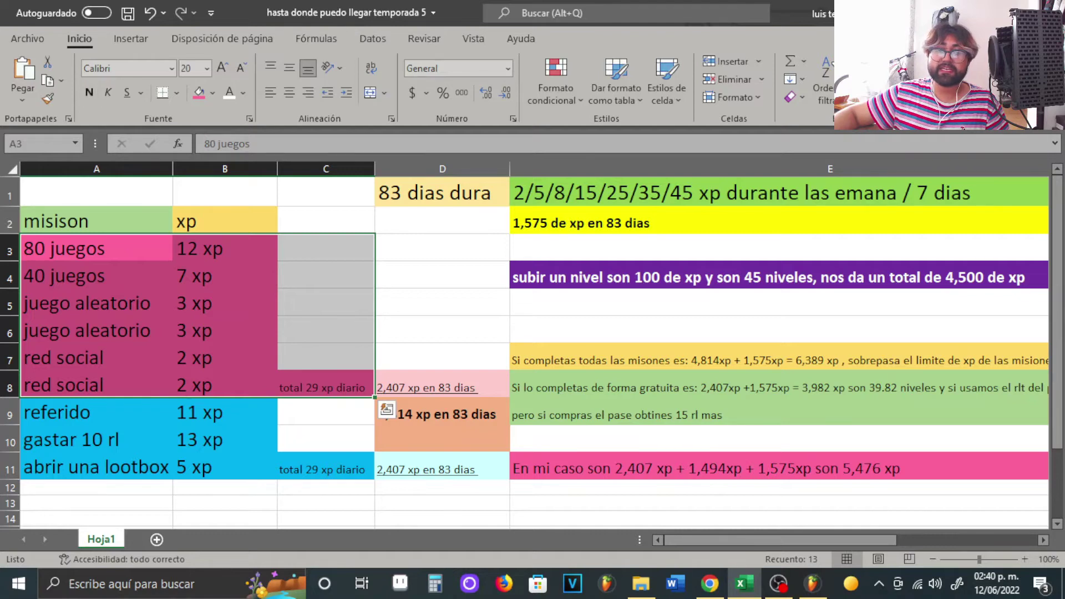
- Highlight the "gastar 10 rl" and "abrir una lootbox" missions with their XP, then select the "En mi caso" calculation in E11
{"action": "scroll", "coordinate": [388, 411], "scroll_direction": "down", "scroll_amount": 1}
{"action": "left_click_drag", "start_coordinate": [72, 354], "coordinate": [222, 384]}
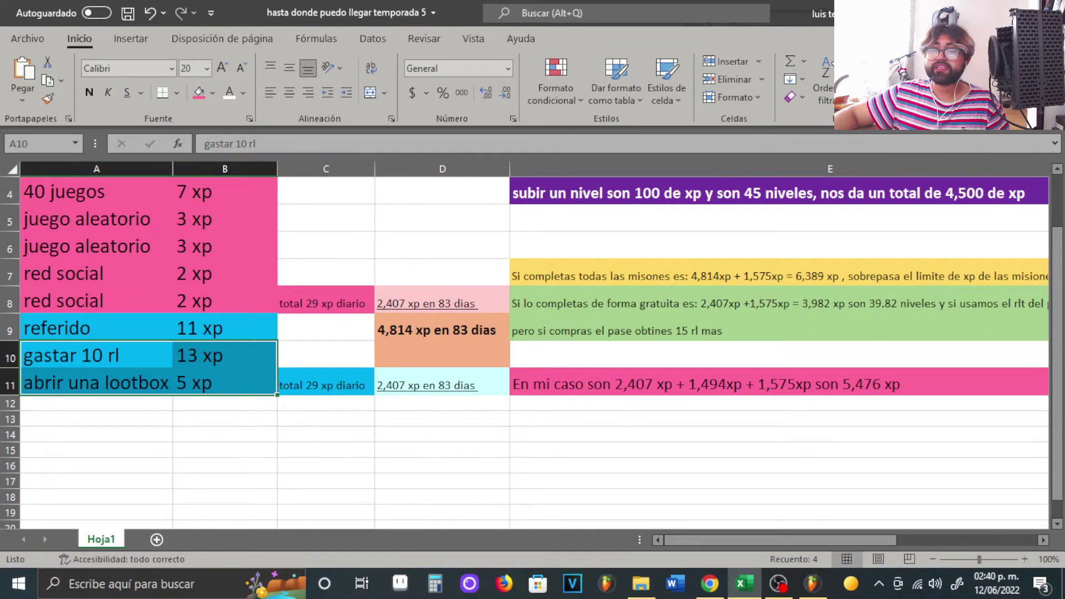
{"action": "left_click", "coordinate": [705, 384]}
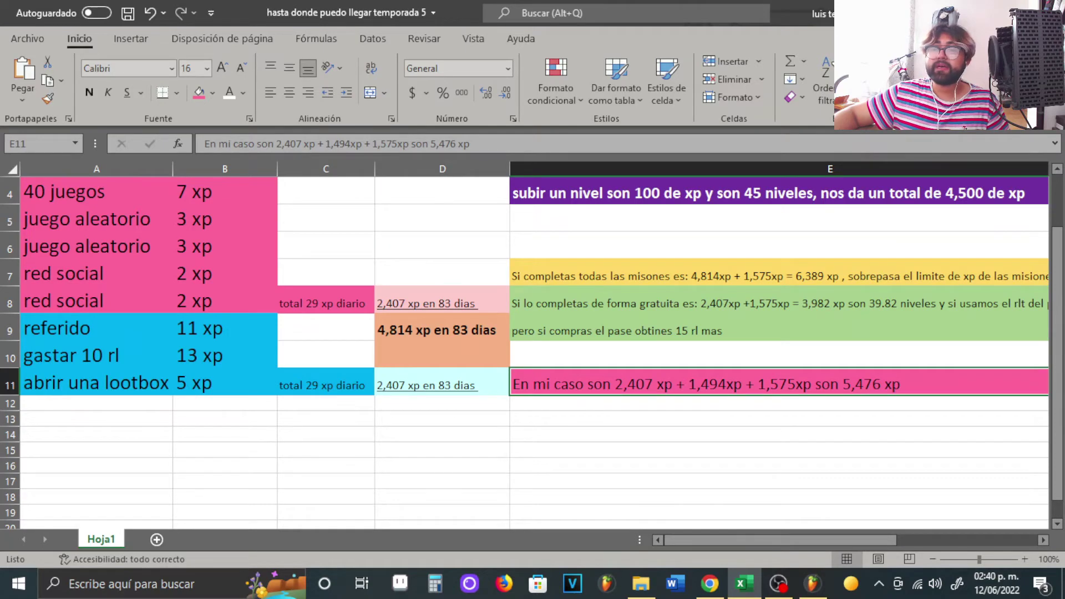
- Examine the XP calculations in column E for all missions, the free missions and the personal case
{"action": "scroll", "coordinate": [533, 349], "scroll_direction": "up", "scroll_amount": 3}
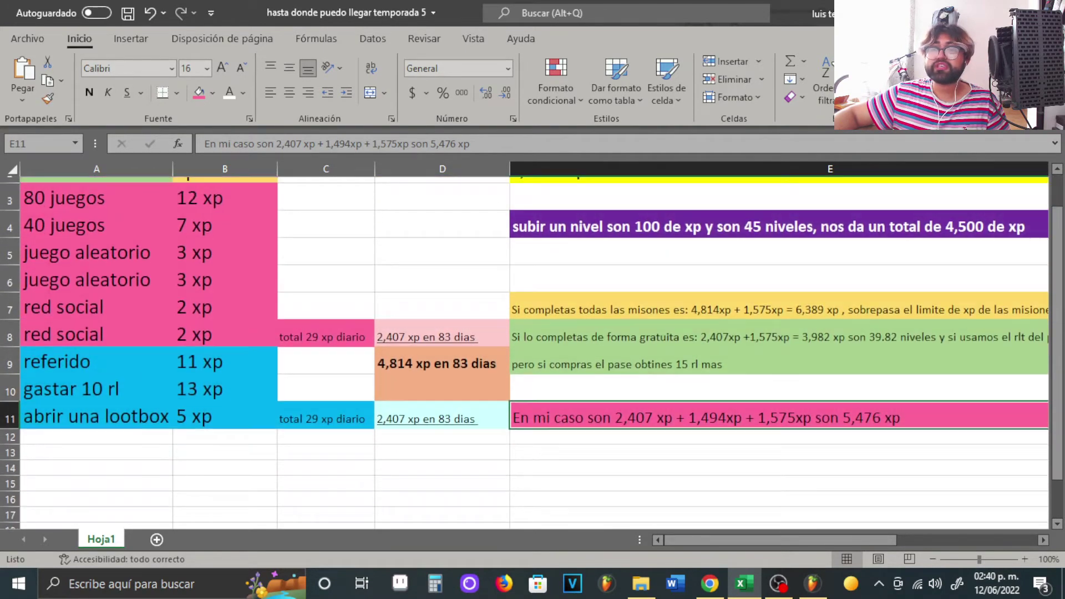
{"action": "scroll", "coordinate": [532, 349], "scroll_direction": "down", "scroll_amount": 2}
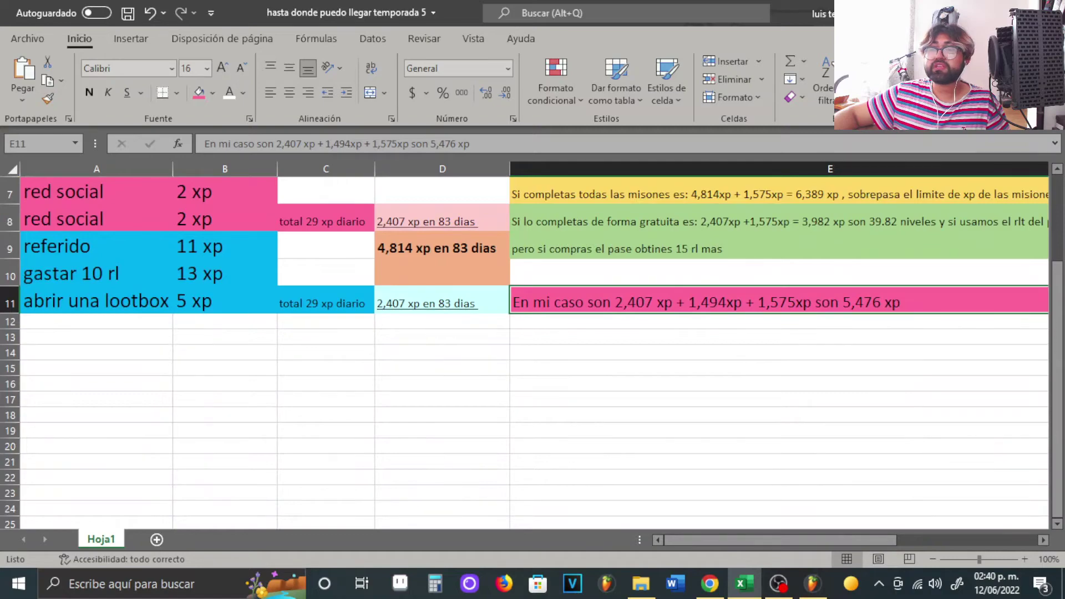
{"action": "scroll", "coordinate": [532, 350], "scroll_direction": "up", "scroll_amount": 1}
{"action": "scroll", "coordinate": [532, 349], "scroll_direction": "right", "scroll_amount": 2}
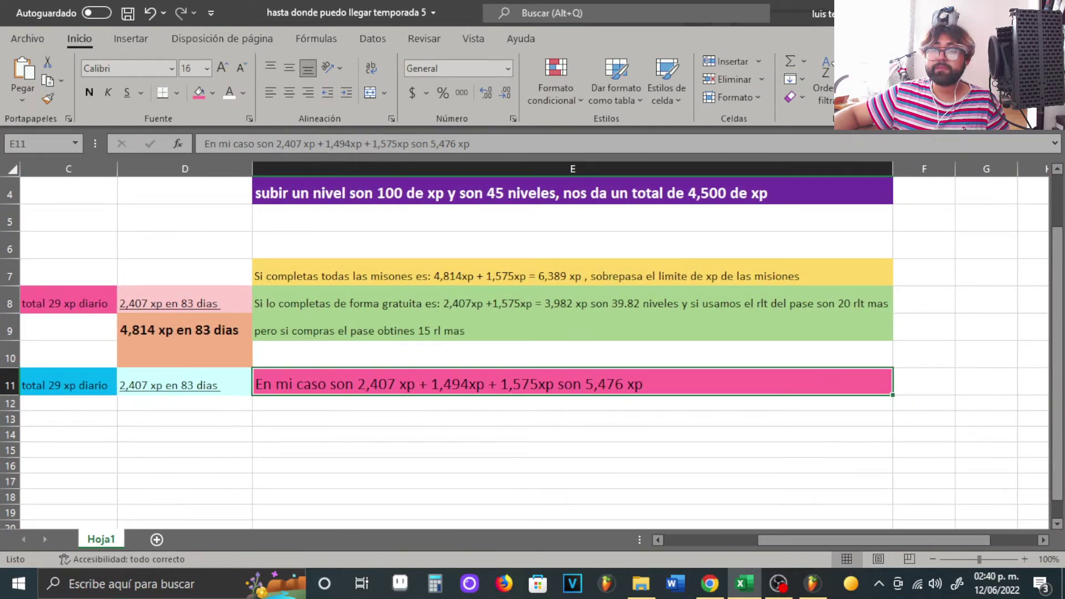
{"action": "scroll", "coordinate": [533, 350], "scroll_direction": "up", "scroll_amount": 1}
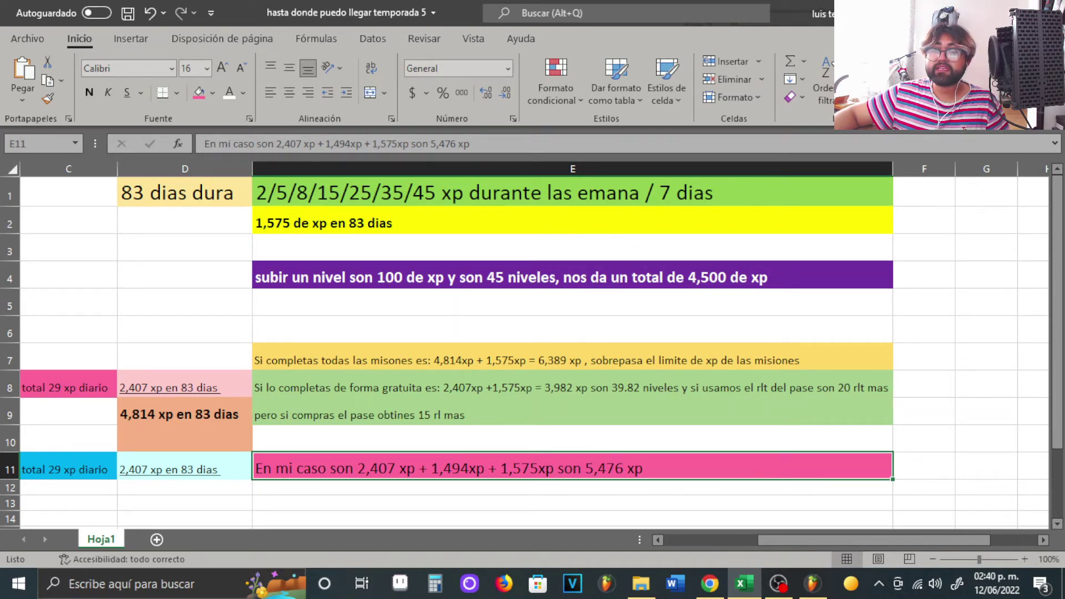
{"action": "scroll", "coordinate": [526, 349], "scroll_direction": "down", "scroll_amount": 2}
{"action": "scroll", "coordinate": [526, 350], "scroll_direction": "up", "scroll_amount": 2}
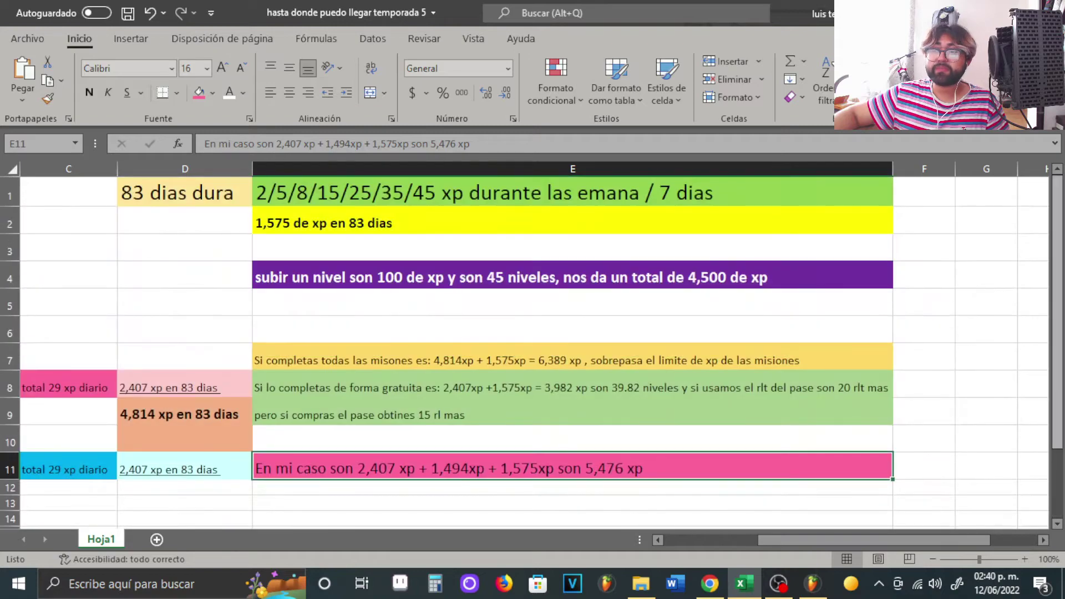
{"action": "mouse_move", "coordinate": [873, 539]}
{"action": "left_mouse_down"}
{"action": "mouse_move", "coordinate": [780, 539]}
{"action": "mouse_move", "coordinate": [873, 539]}
{"action": "left_mouse_up"}
- Return to RollerCoin in Chrome and compare the level 41–45 rewards with those of the preceding levels
{"action": "left_click", "coordinate": [709, 583]}
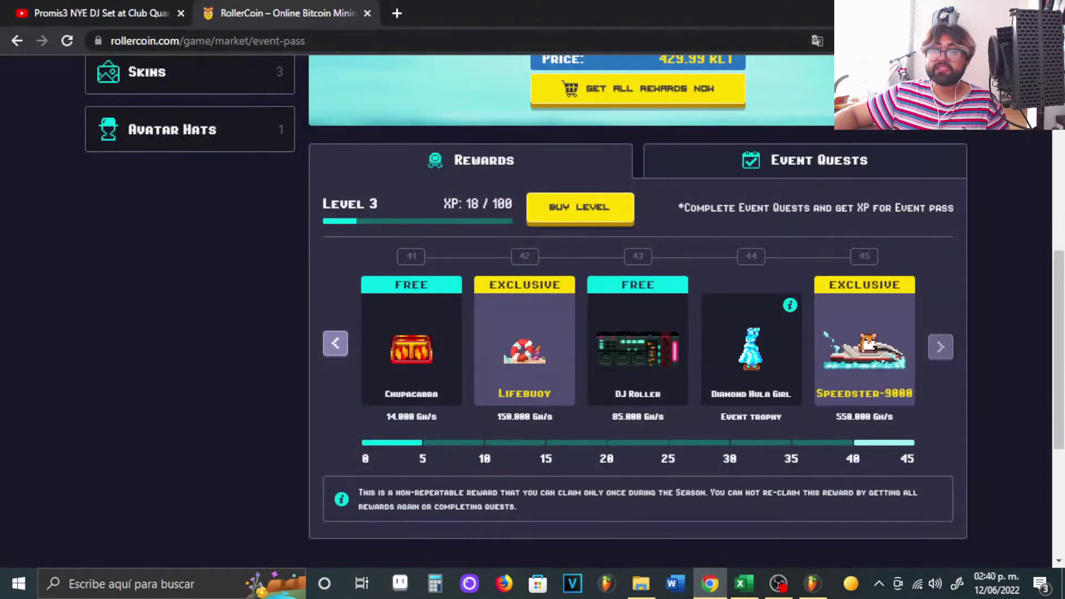
{"action": "left_click", "coordinate": [335, 343]}
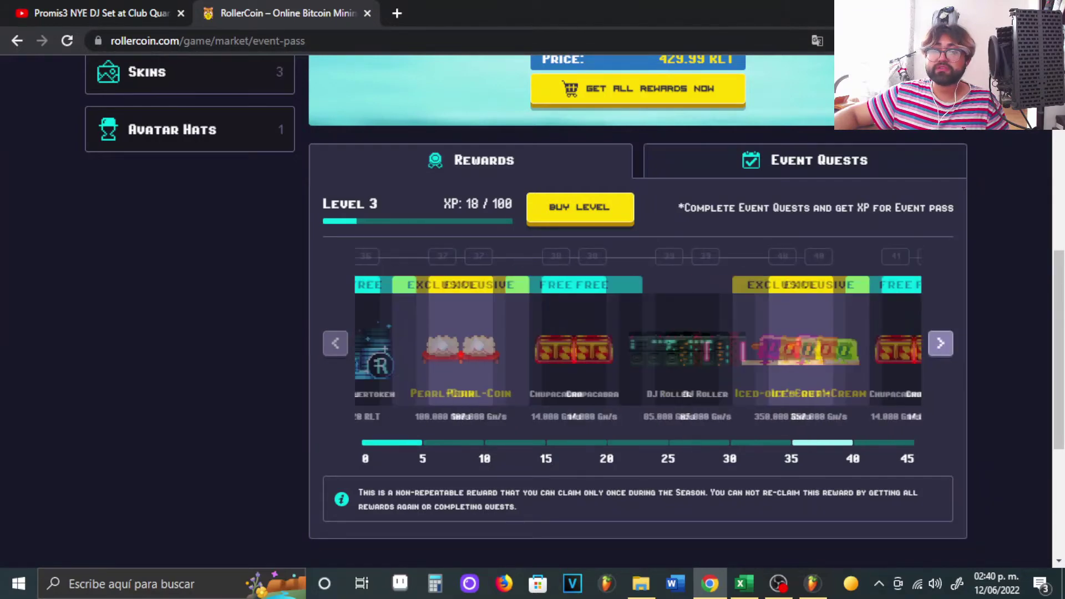
{"action": "left_click", "coordinate": [939, 343]}
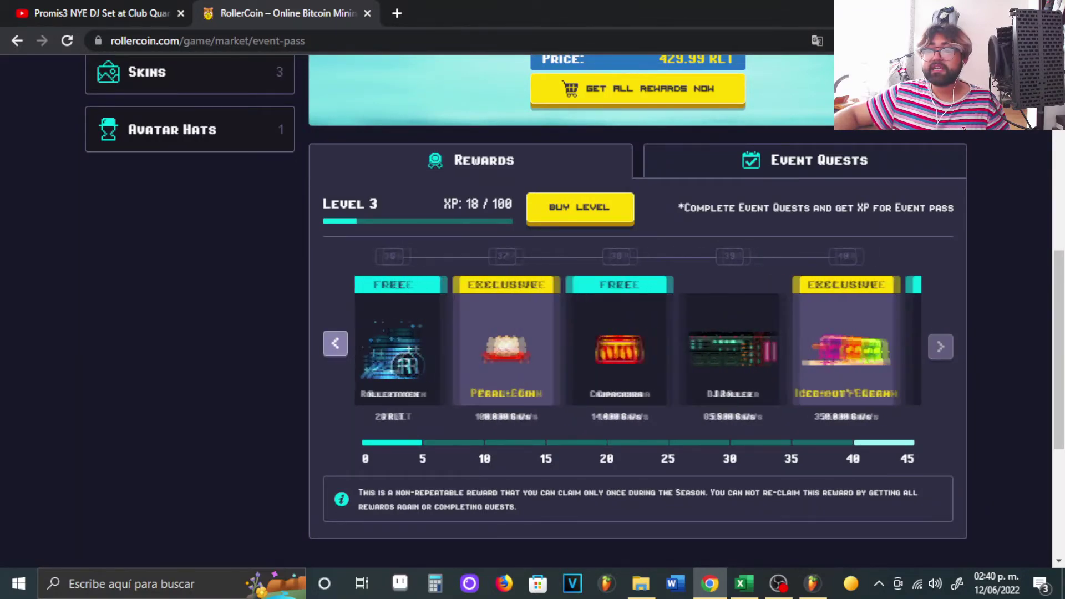
{"action": "left_click", "coordinate": [335, 343]}
{"action": "left_click", "coordinate": [335, 343]}
{"action": "left_click", "coordinate": [335, 342]}
{"action": "left_click", "coordinate": [939, 344]}
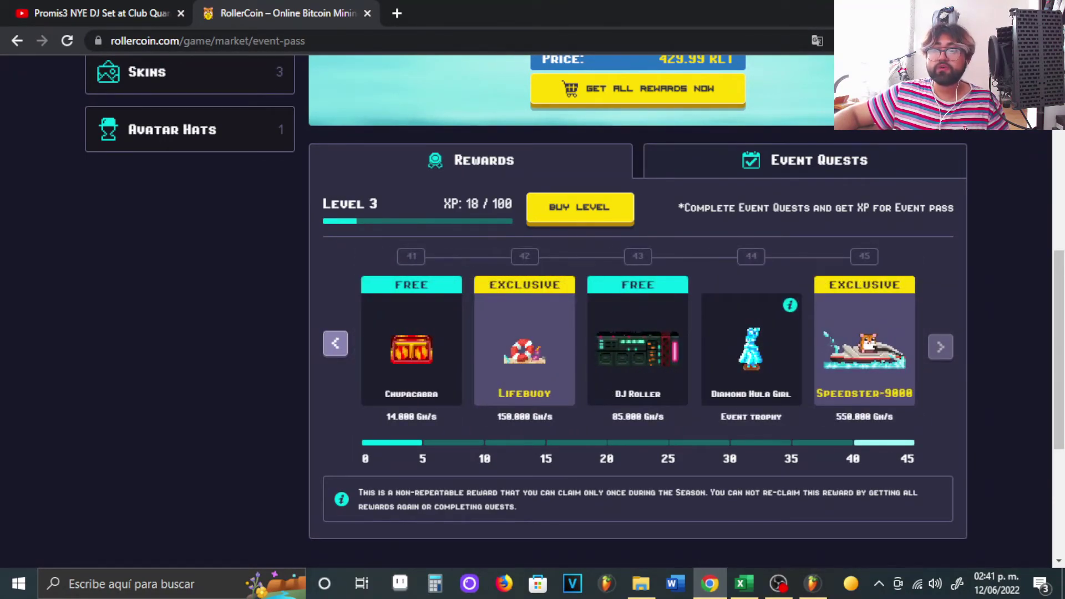
- Open the Season 5 event quests and review the daily quests and their XP rewards
{"action": "scroll", "coordinate": [638, 311], "scroll_direction": "up", "scroll_amount": 10}
{"action": "scroll", "coordinate": [638, 311], "scroll_direction": "down", "scroll_amount": 5}
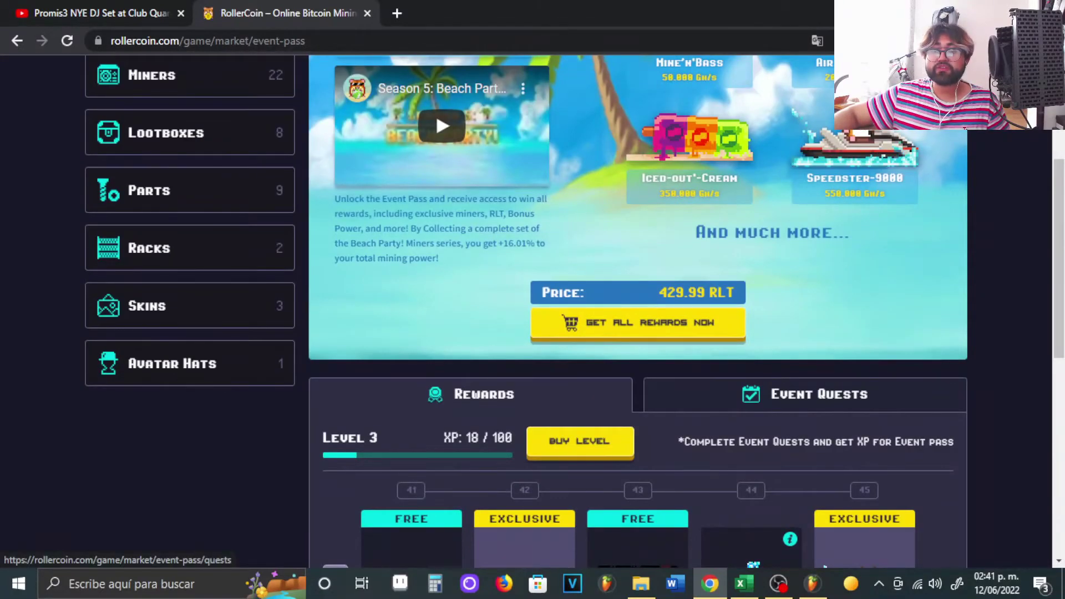
{"action": "left_click", "coordinate": [804, 394]}
{"action": "scroll", "coordinate": [638, 310], "scroll_direction": "down", "scroll_amount": 4}
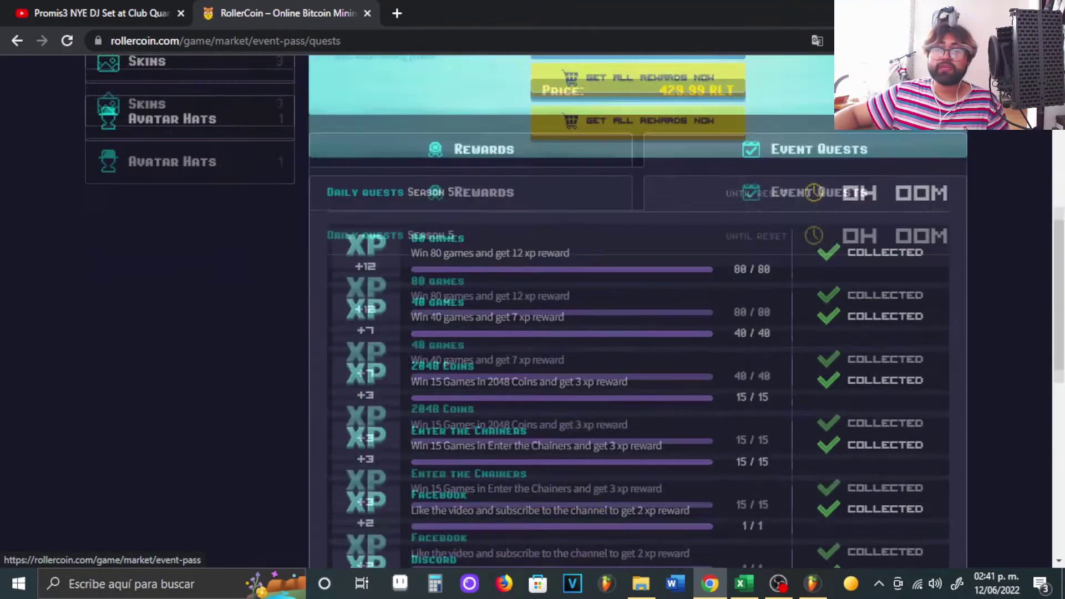
{"action": "scroll", "coordinate": [638, 311], "scroll_direction": "down", "scroll_amount": 3}
{"action": "scroll", "coordinate": [638, 310], "scroll_direction": "up", "scroll_amount": 6}
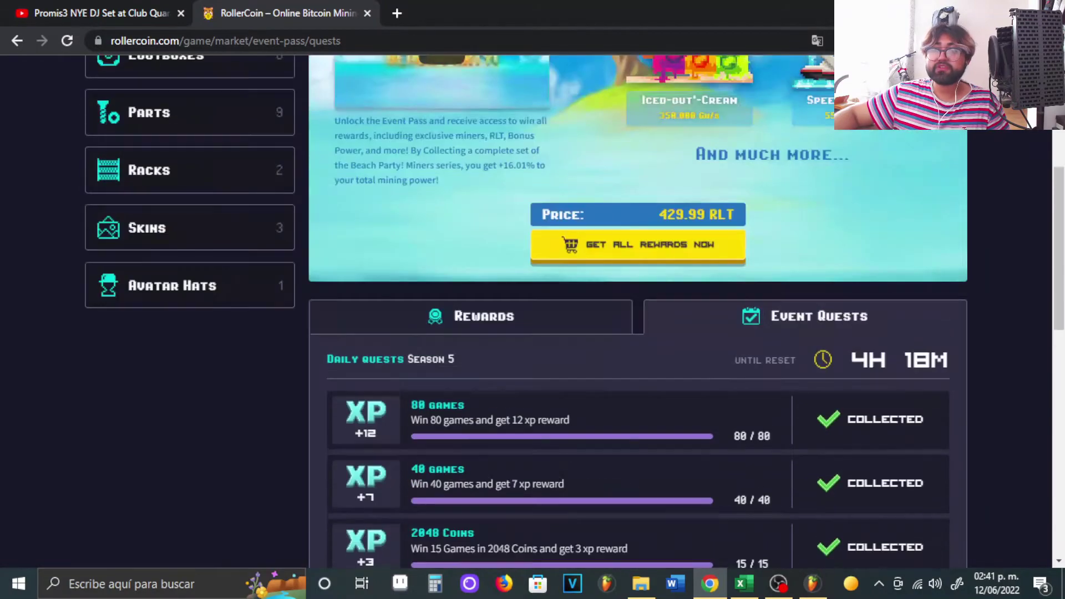
- Reopen the rewards overview and page from levels 1–5 through levels 36–40 to levels 41–45
{"action": "left_click", "coordinate": [484, 316]}
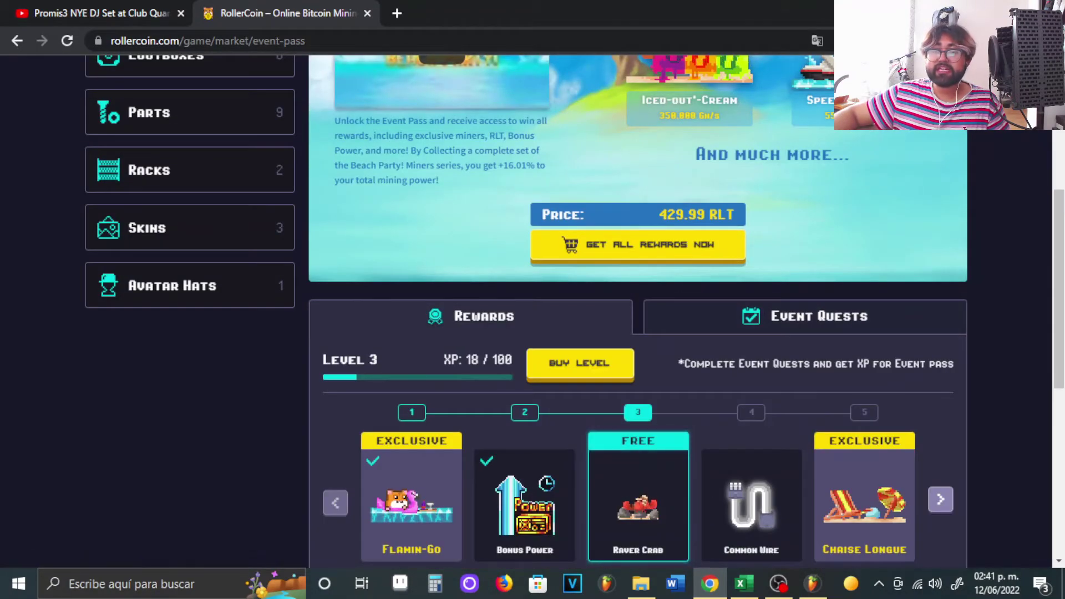
{"action": "left_click", "coordinate": [939, 499]}
{"action": "left_click", "coordinate": [940, 502]}
{"action": "left_click", "coordinate": [940, 502]}
{"action": "scroll", "coordinate": [638, 310], "scroll_direction": "down", "scroll_amount": 3}
{"action": "left_click", "coordinate": [940, 343]}
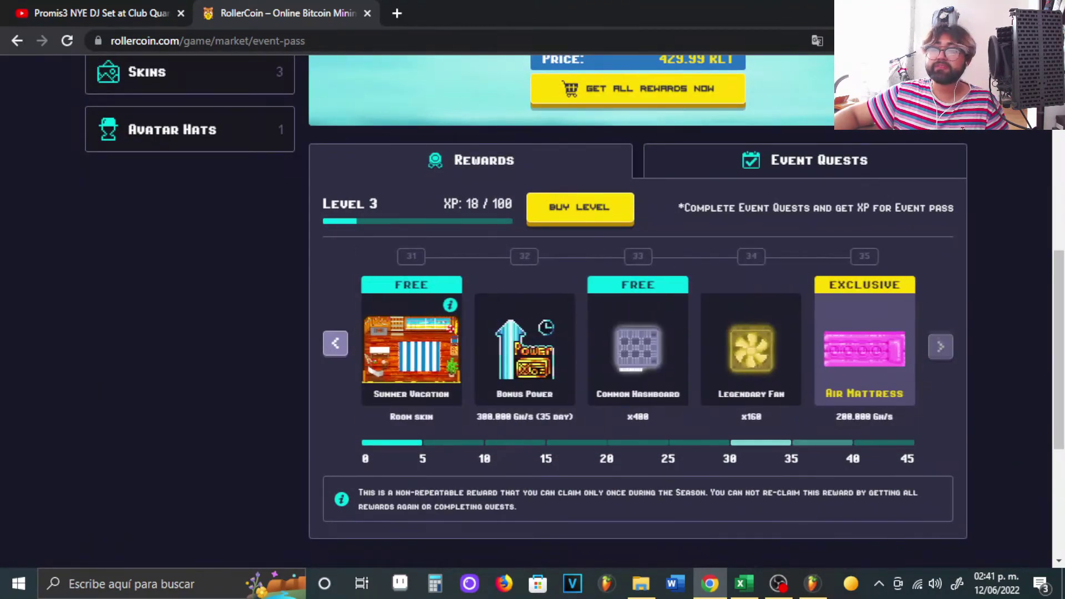
{"action": "left_click", "coordinate": [940, 343]}
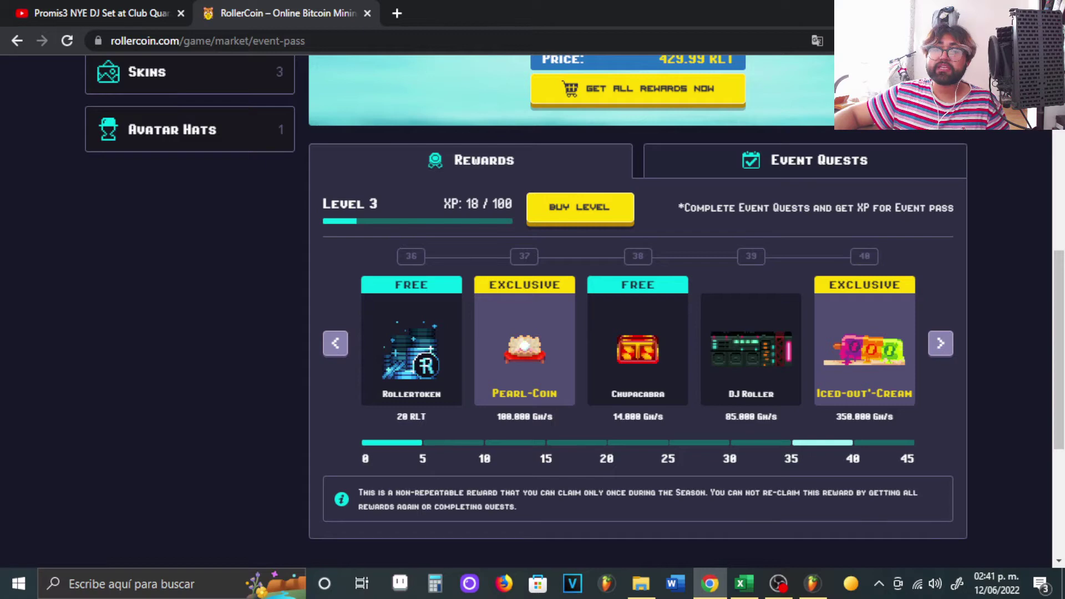
{"action": "left_click", "coordinate": [940, 342]}
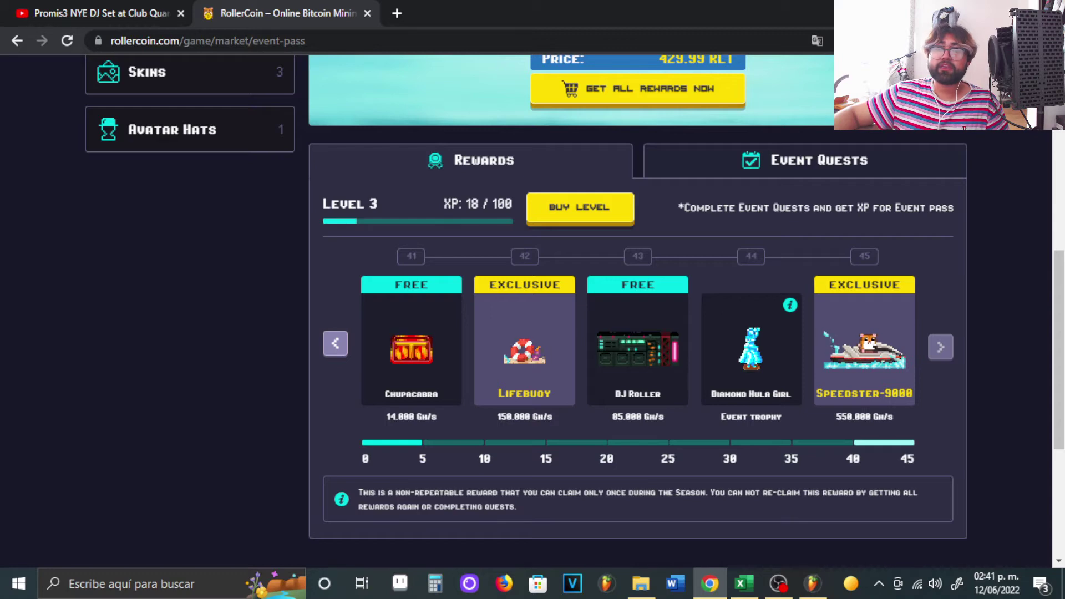
- Check the price for buying level 3 and cancel the purchase
{"action": "left_click", "coordinate": [580, 207]}
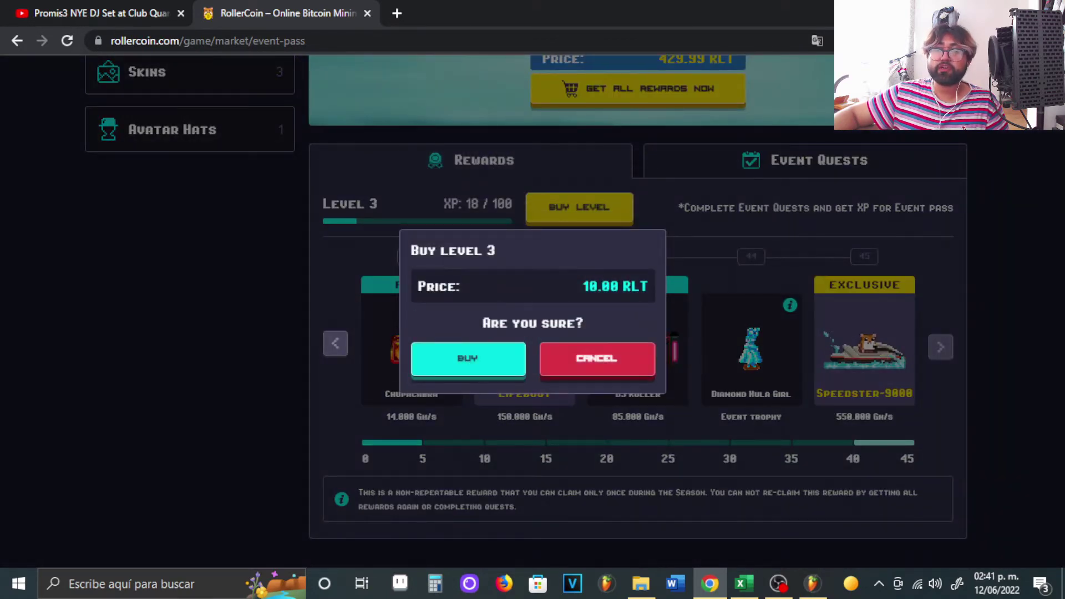
{"action": "left_click", "coordinate": [597, 358]}
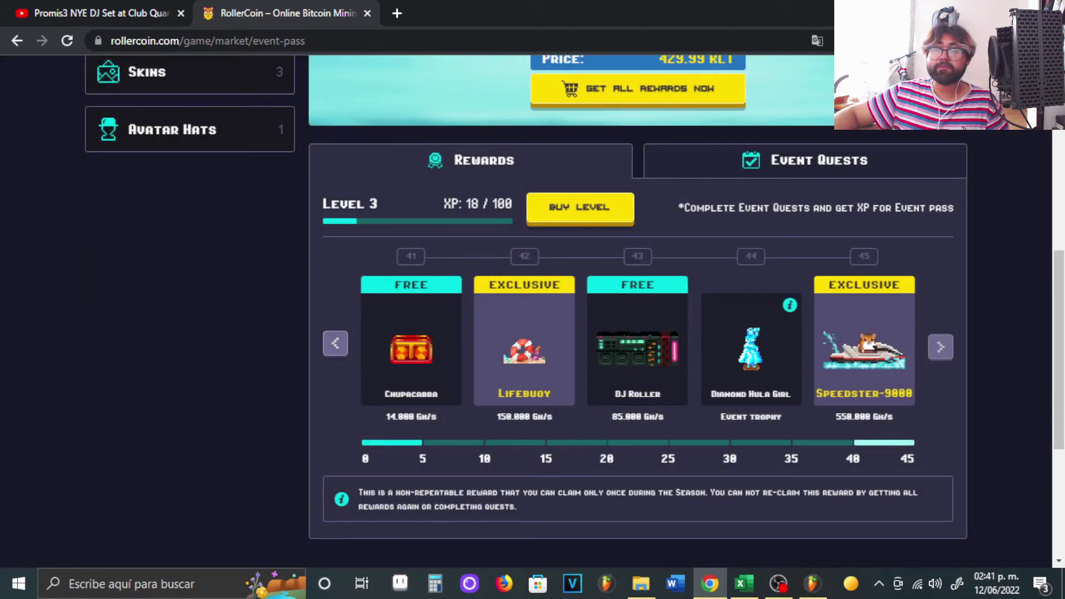
- Review the level 41–45 rewards and the event pass price again, then page the rewards back to levels 31–35
{"action": "left_click", "coordinate": [335, 343]}
{"action": "left_click", "coordinate": [940, 344]}
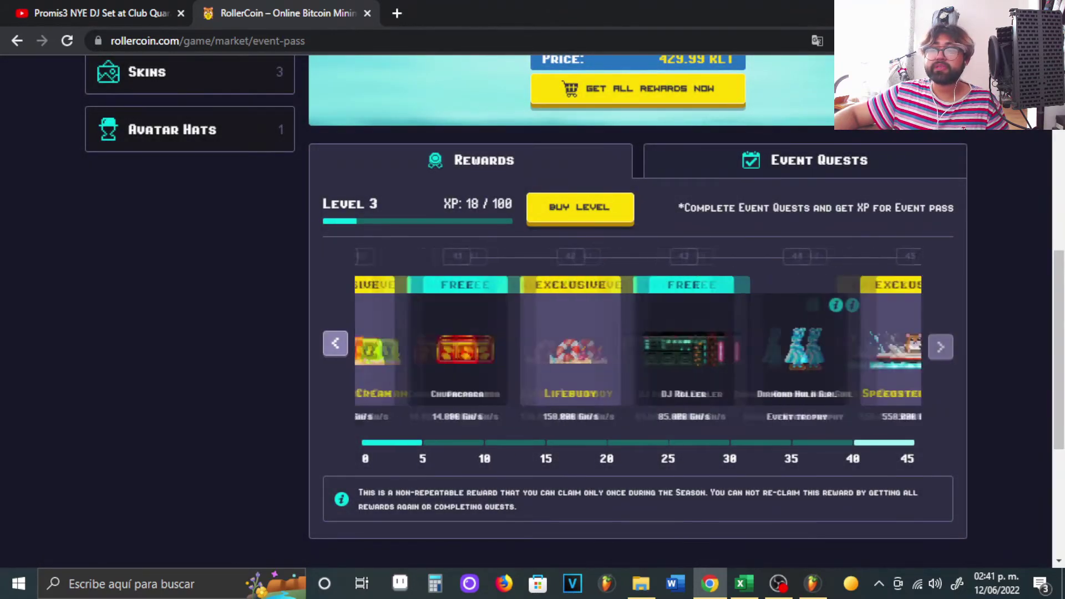
{"action": "scroll", "coordinate": [940, 355], "scroll_direction": "up", "scroll_amount": 1}
{"action": "scroll", "coordinate": [637, 332], "scroll_direction": "up", "scroll_amount": 1}
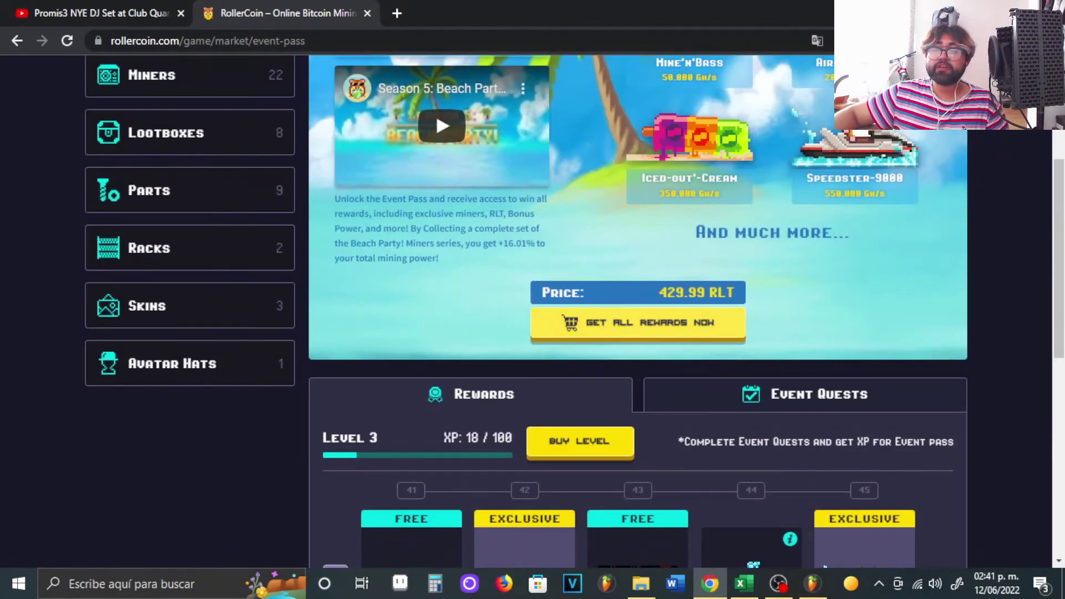
{"action": "scroll", "coordinate": [638, 333], "scroll_direction": "down", "scroll_amount": 2}
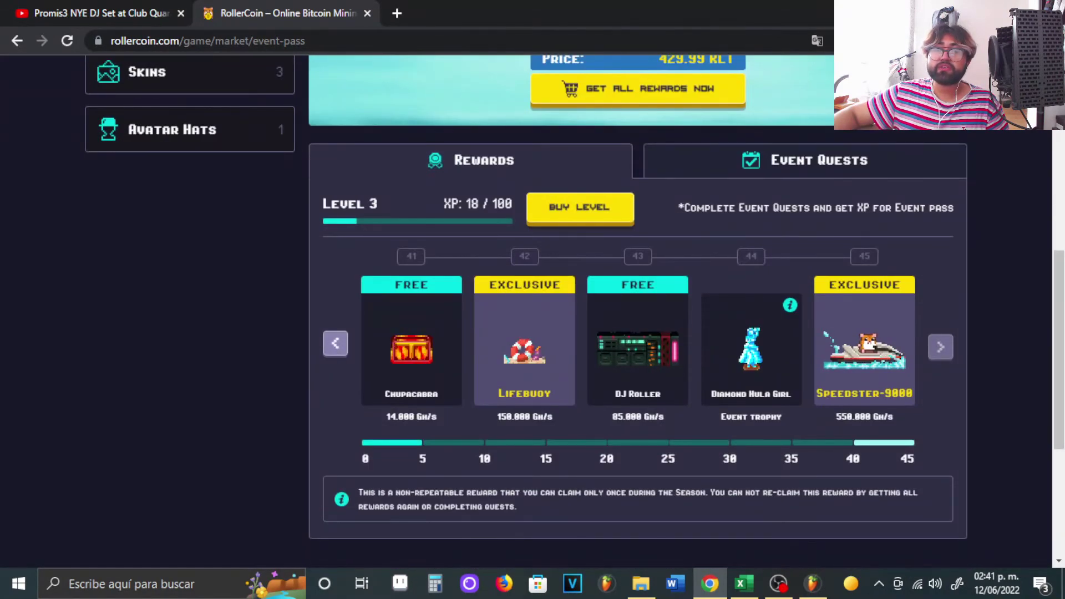
{"action": "left_click", "coordinate": [335, 343]}
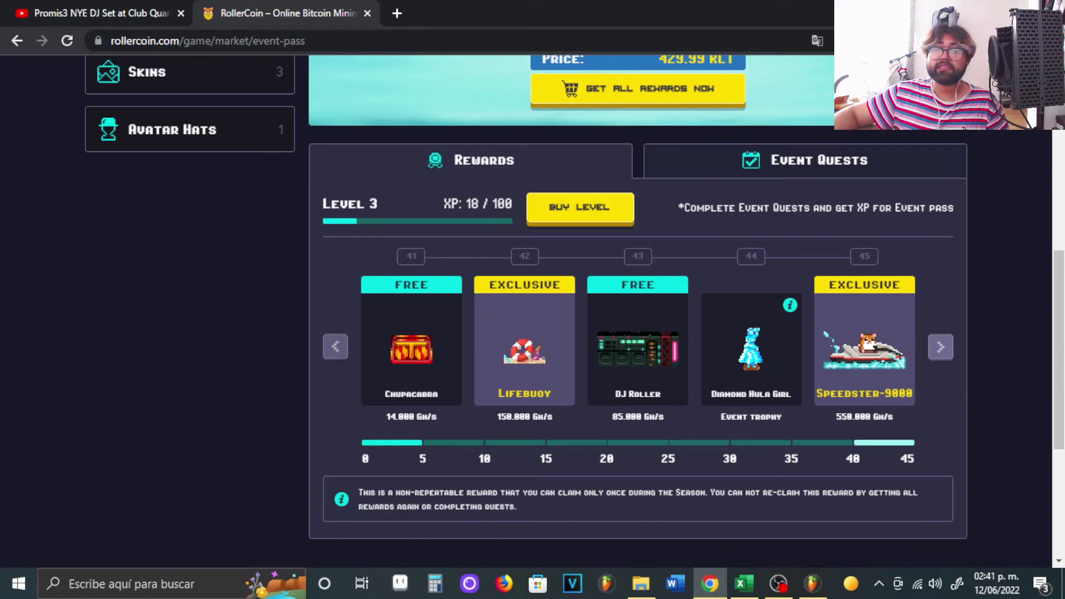
{"action": "left_click", "coordinate": [334, 344]}
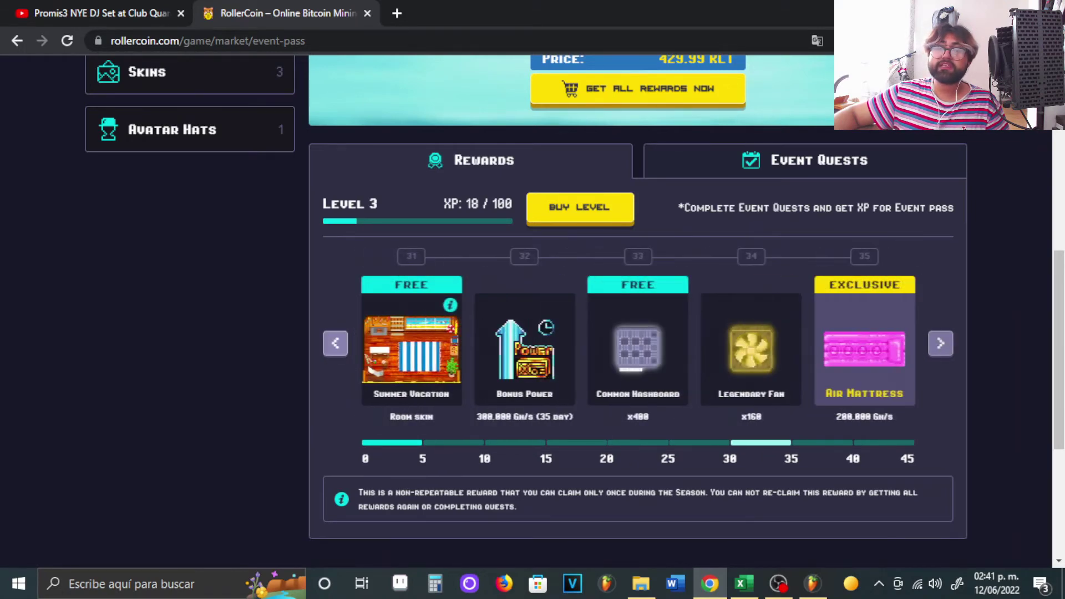